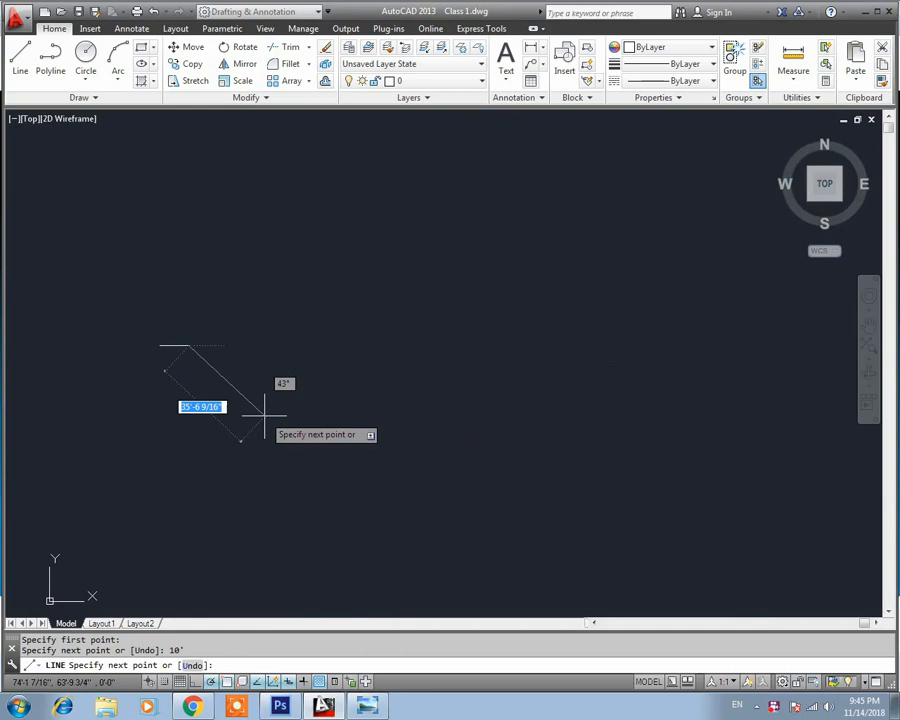
# End the Line command, leaving only the 10' horizontal segment in the drawing
pyautogui.press('Escape')
pyautogui.moveTo(187, 378)
pyautogui.mouseDown(button='middle')
pyautogui.moveTo(375, 411)
pyautogui.moveTo(365, 365)
pyautogui.mouseUp(button='middle')
pyautogui.scroll(4, 365, 365)
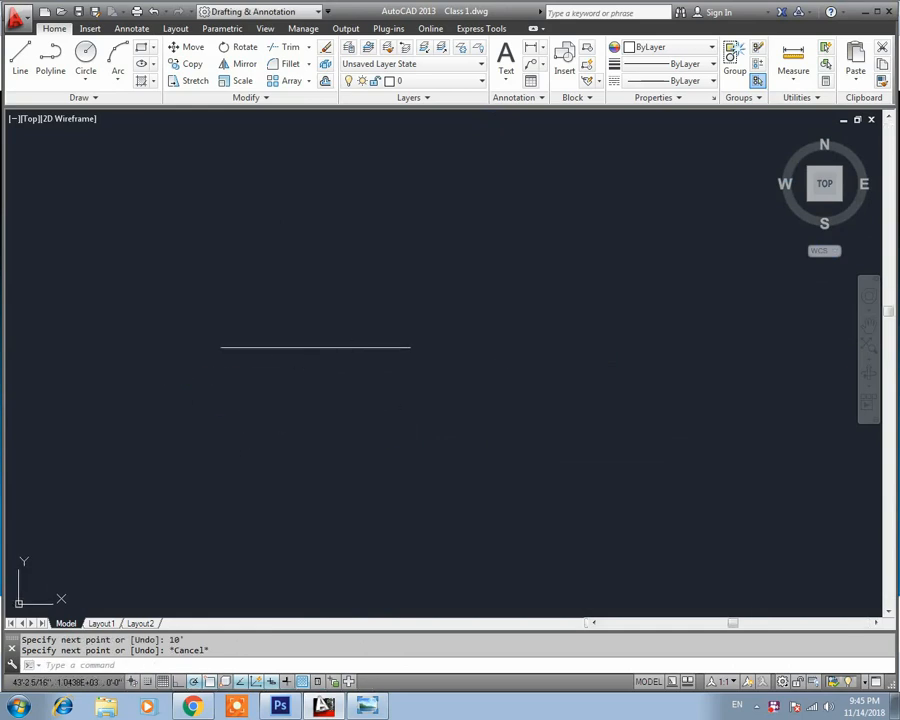
pyautogui.scroll(2, 397, 413)
pyautogui.moveTo(453, 444); pyautogui.dragTo(436, 421, button='middle')
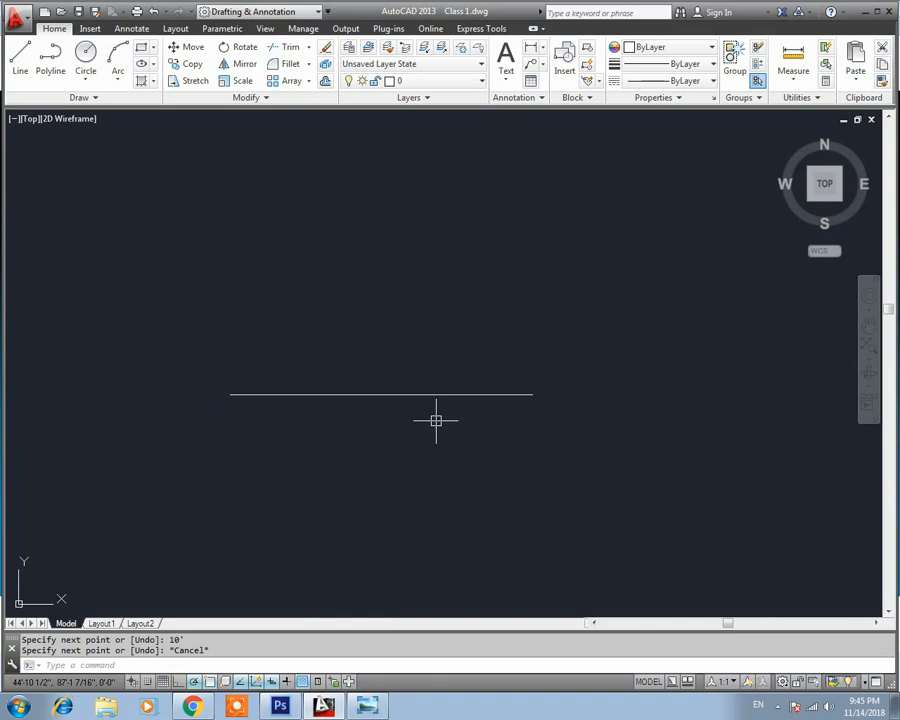
pyautogui.press('Escape')
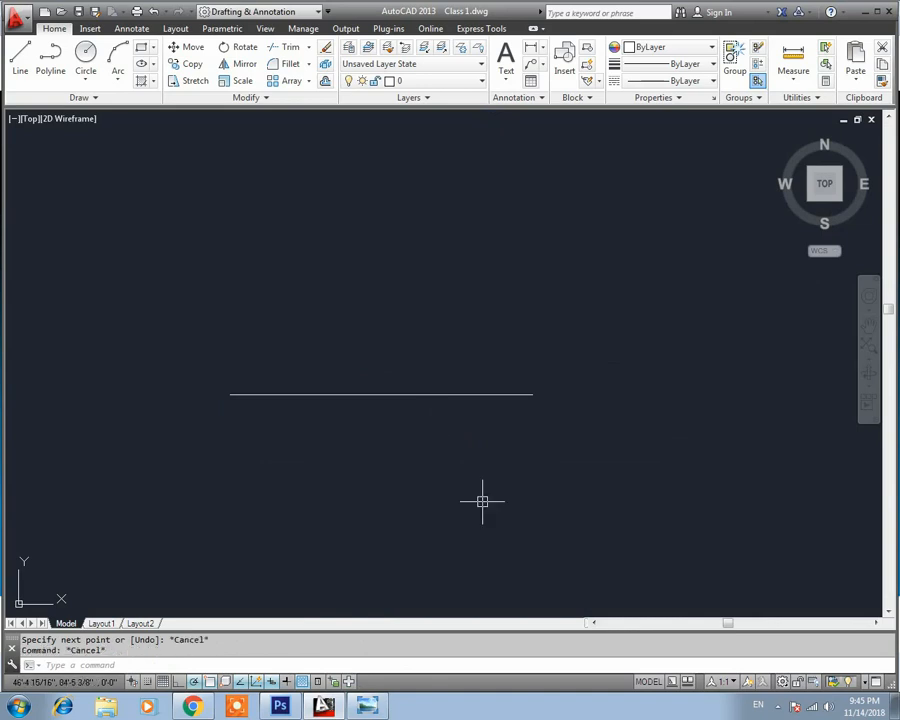
# Offset the horizontal line 1' upward
pyautogui.write('o')
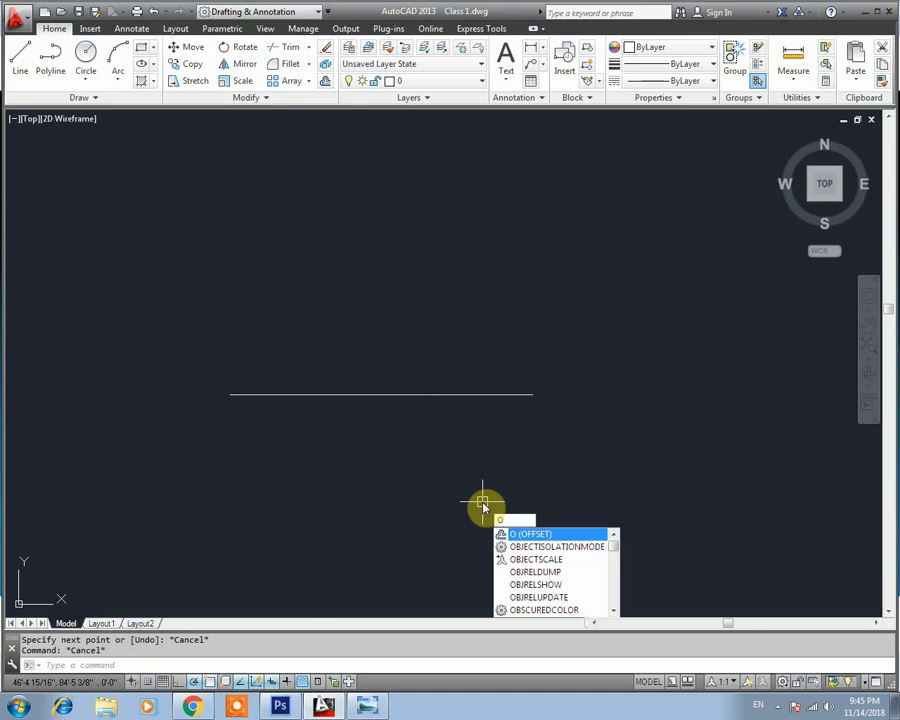
pyautogui.press('Return')
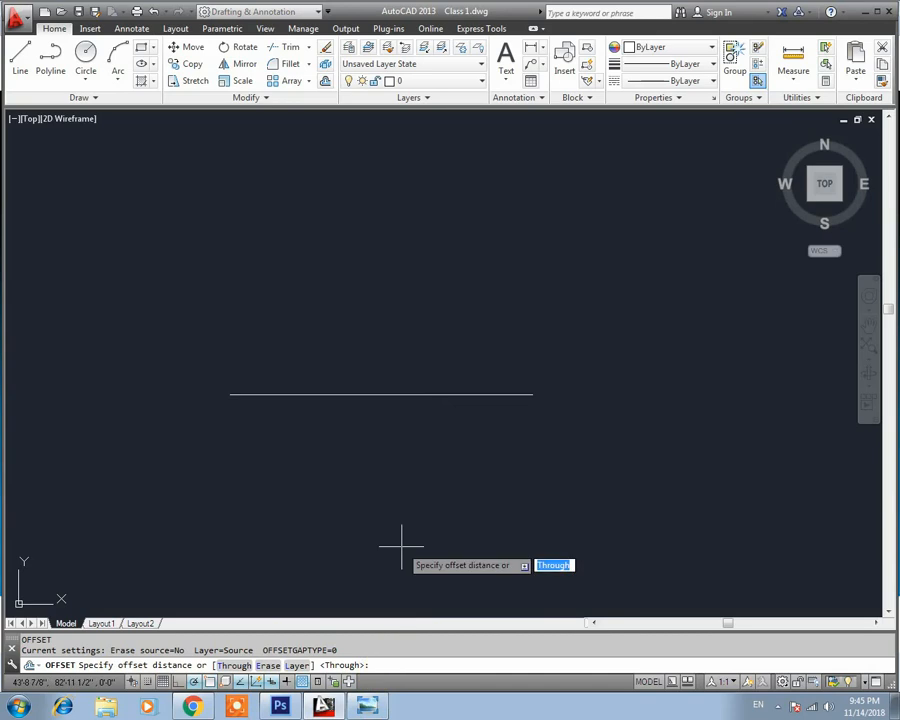
pyautogui.write('1')
pyautogui.press('Return')
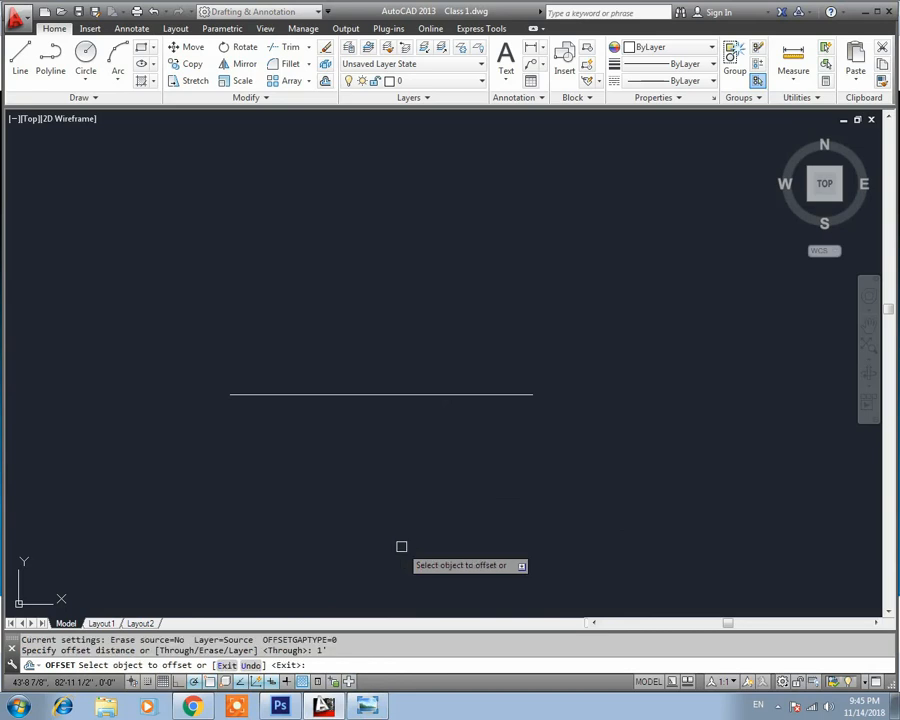
pyautogui.click(366, 394)
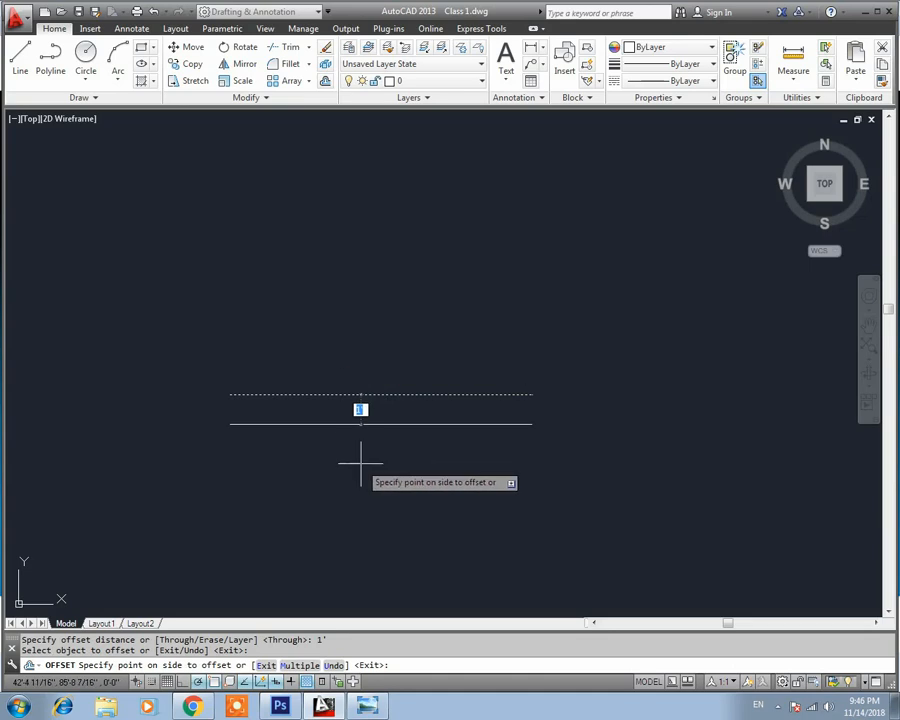
pyautogui.click(368, 359)
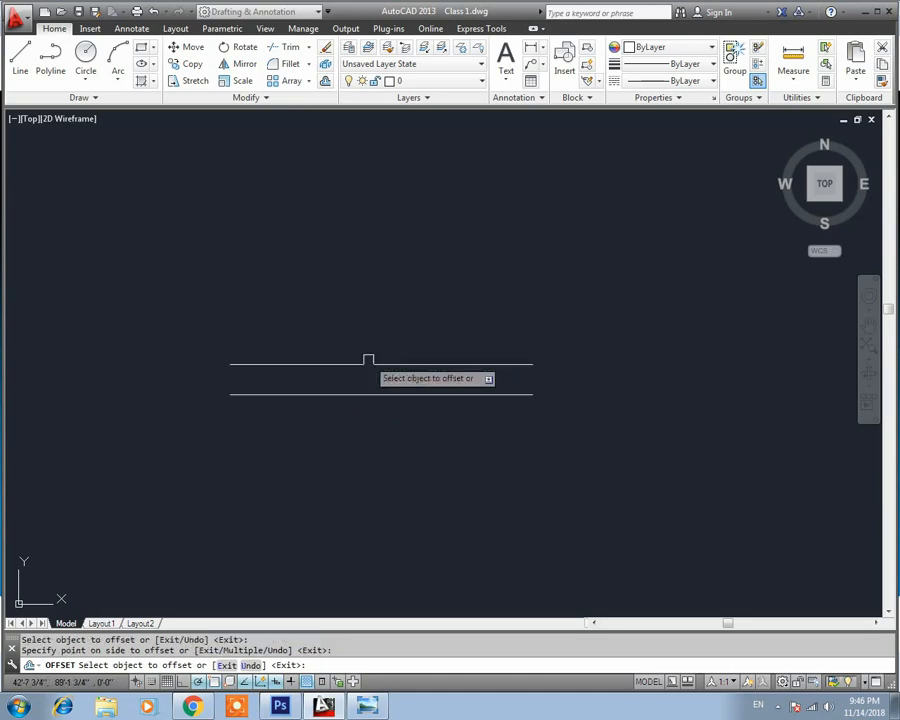
pyautogui.click(377, 393)
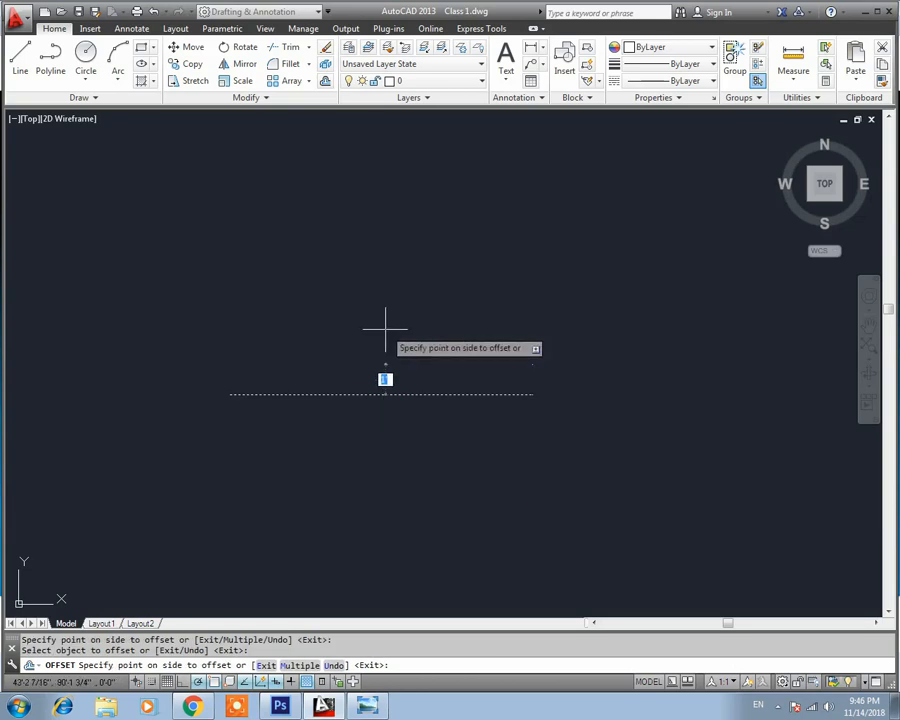
pyautogui.press('Escape')
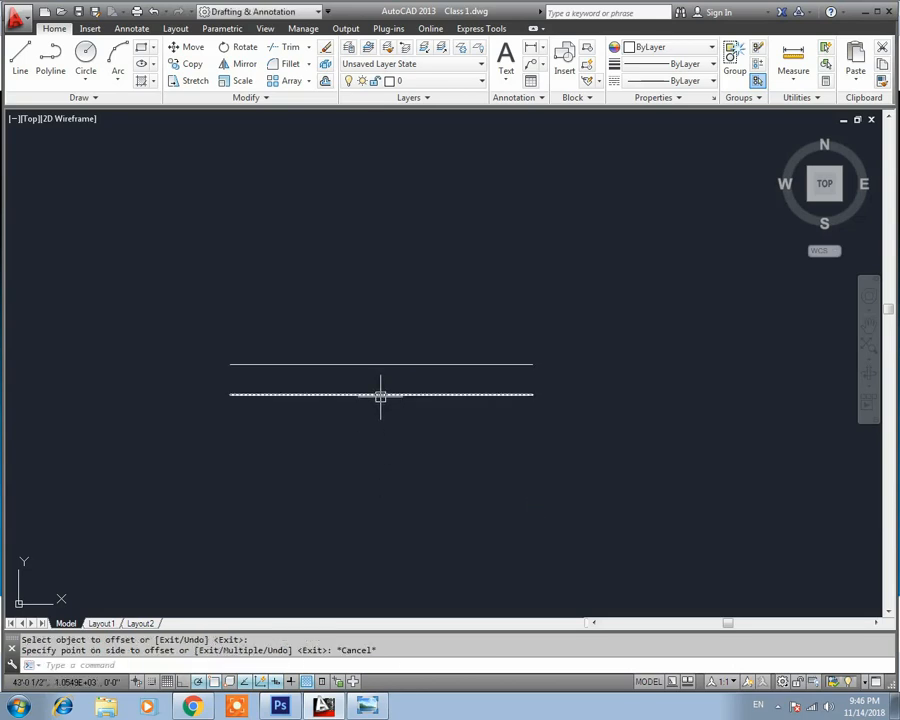
# Offset the original horizontal line 2' downward
pyautogui.write('o')
pyautogui.press('Return')
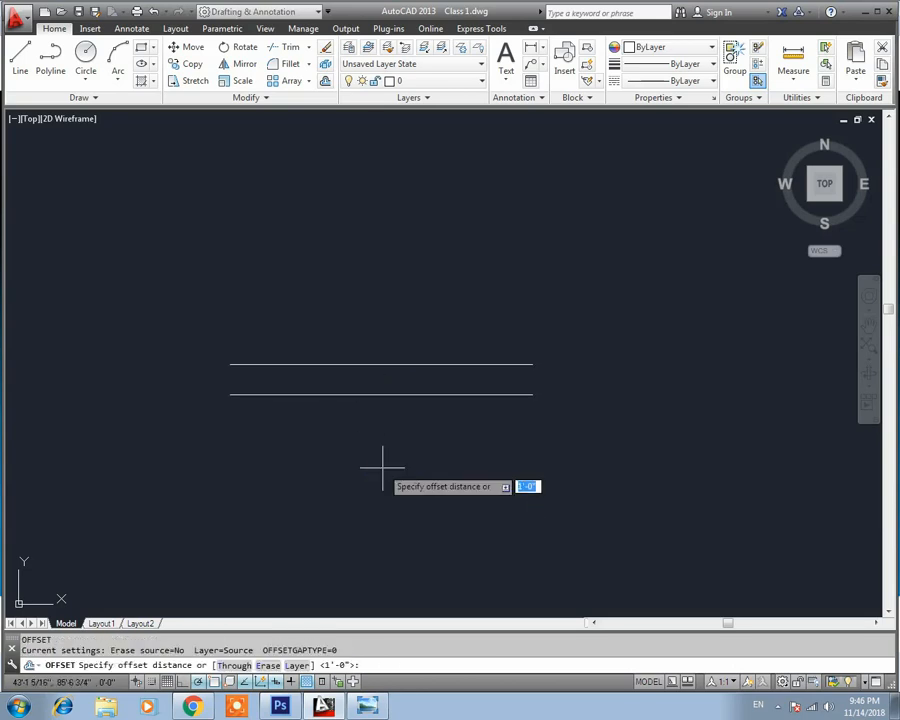
pyautogui.write("2'")
pyautogui.press('Return')
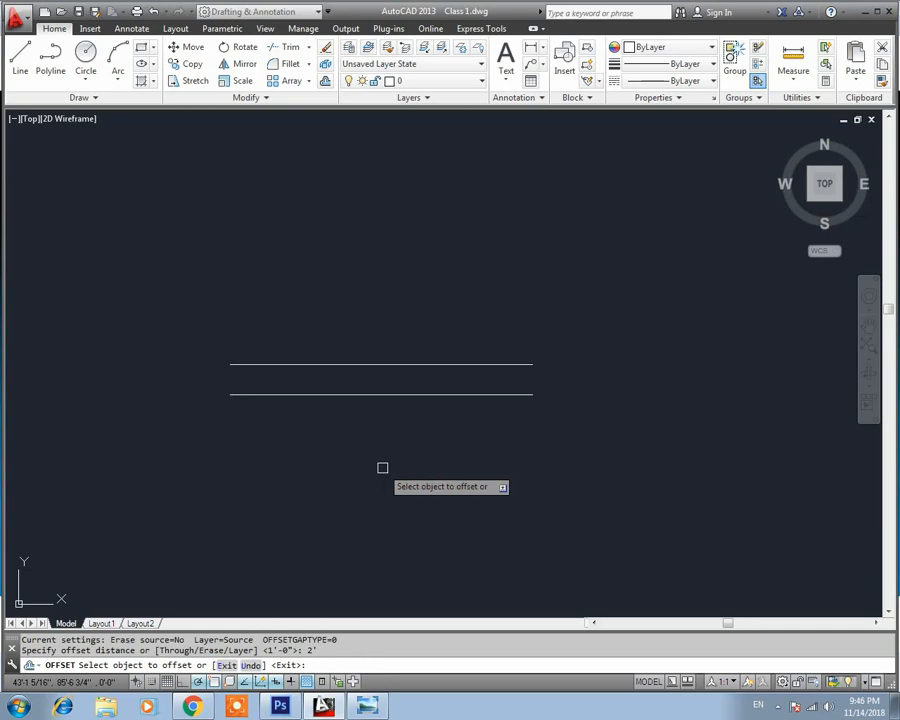
pyautogui.click(372, 395)
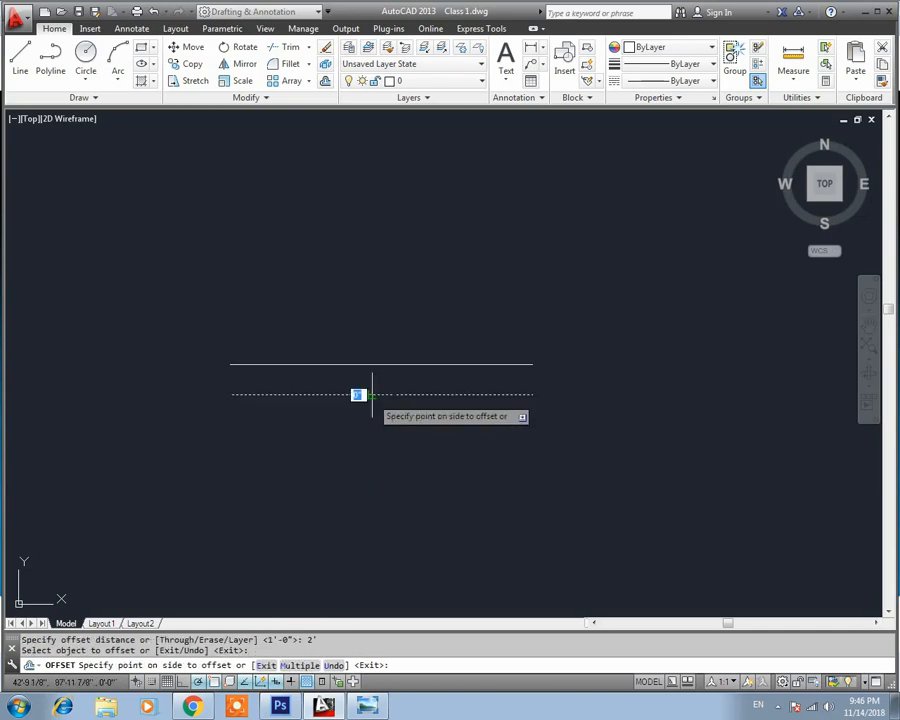
pyautogui.click(371, 487)
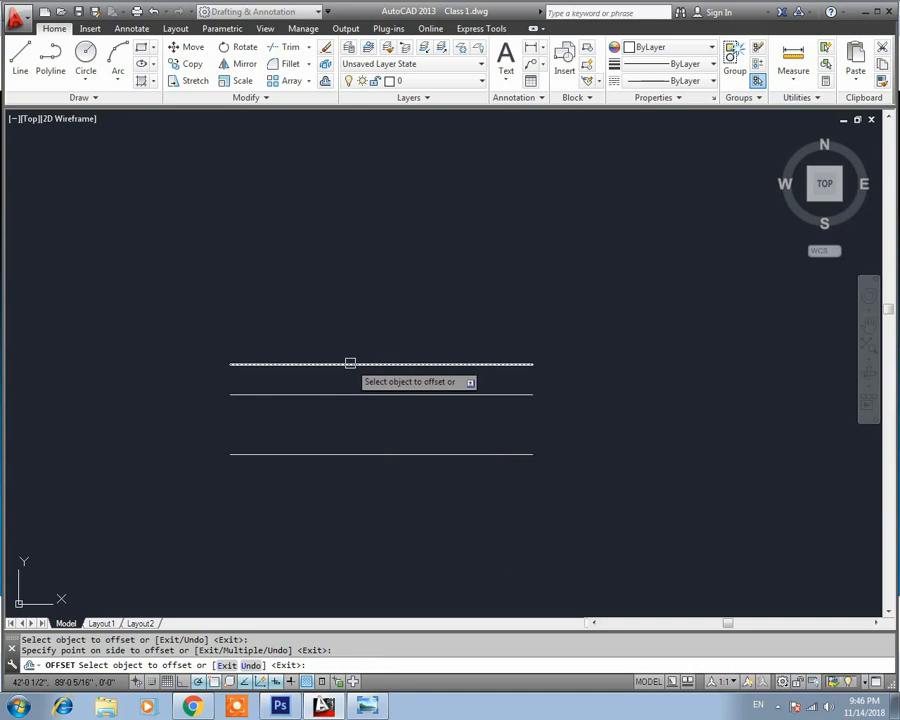
pyautogui.scroll(2, 350, 363)
pyautogui.press('Escape')
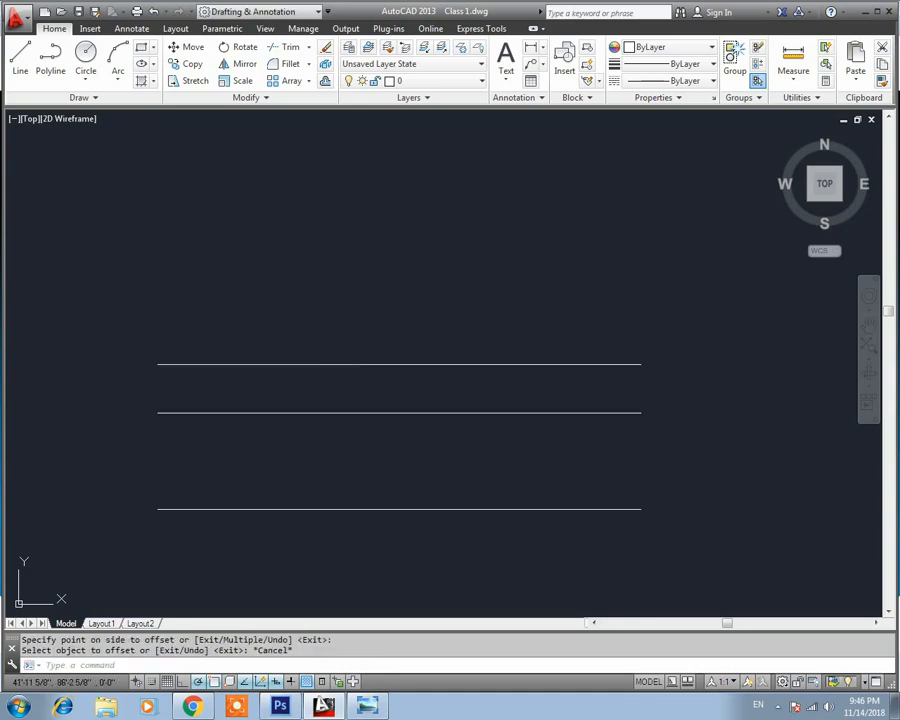
# Add an aligned dimension for the gap between the upper two lines at their left ends
pyautogui.write('dal')
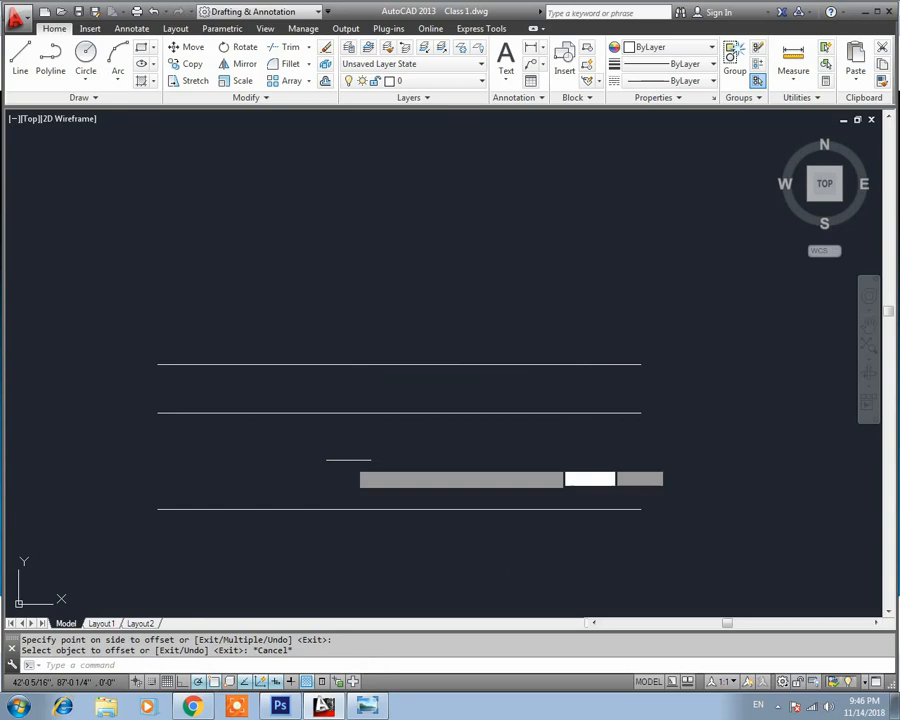
pyautogui.press('Return')
pyautogui.click(158, 365)
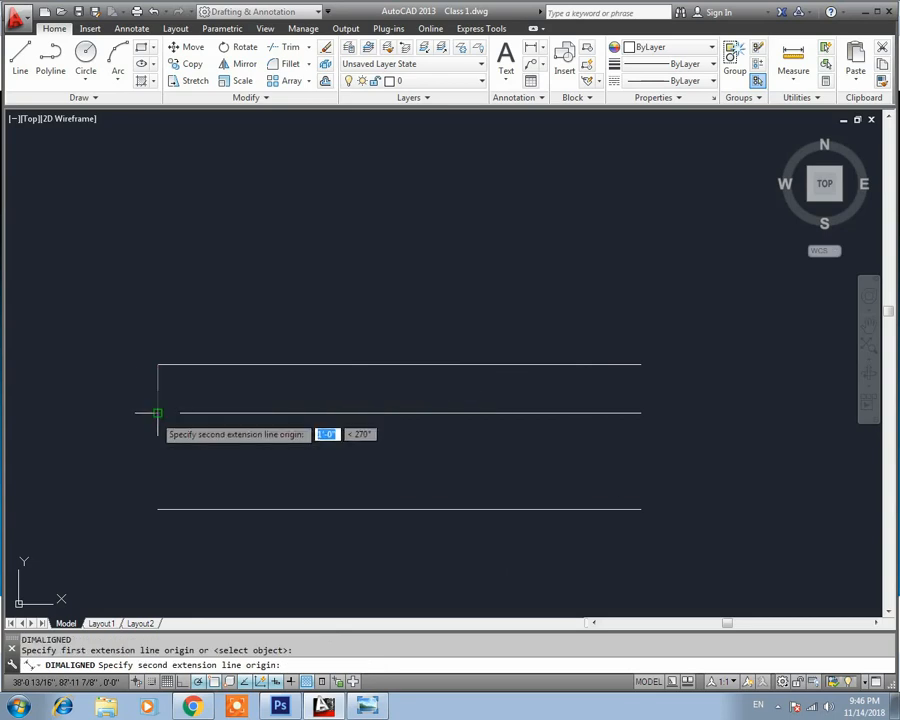
pyautogui.click(158, 412)
pyautogui.click(136, 417)
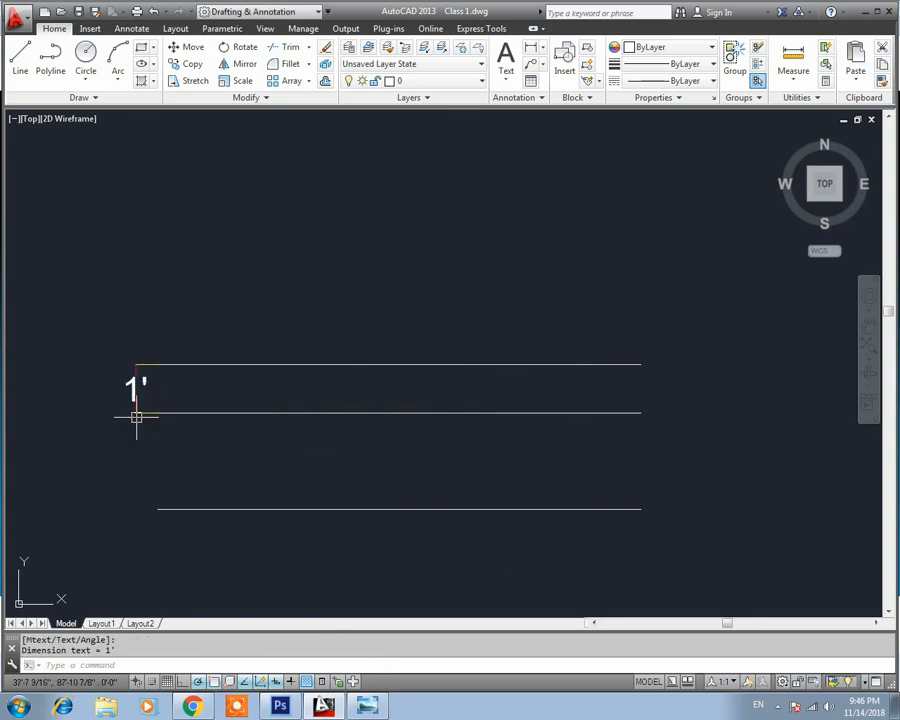
pyautogui.press('Escape')
pyautogui.press('Return')
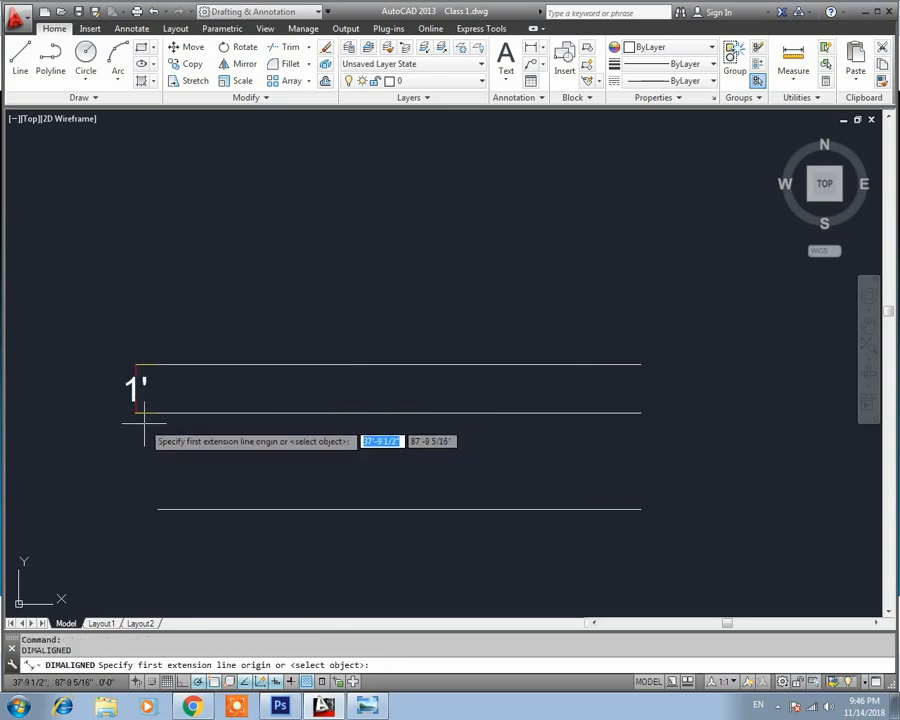
pyautogui.click(137, 413)
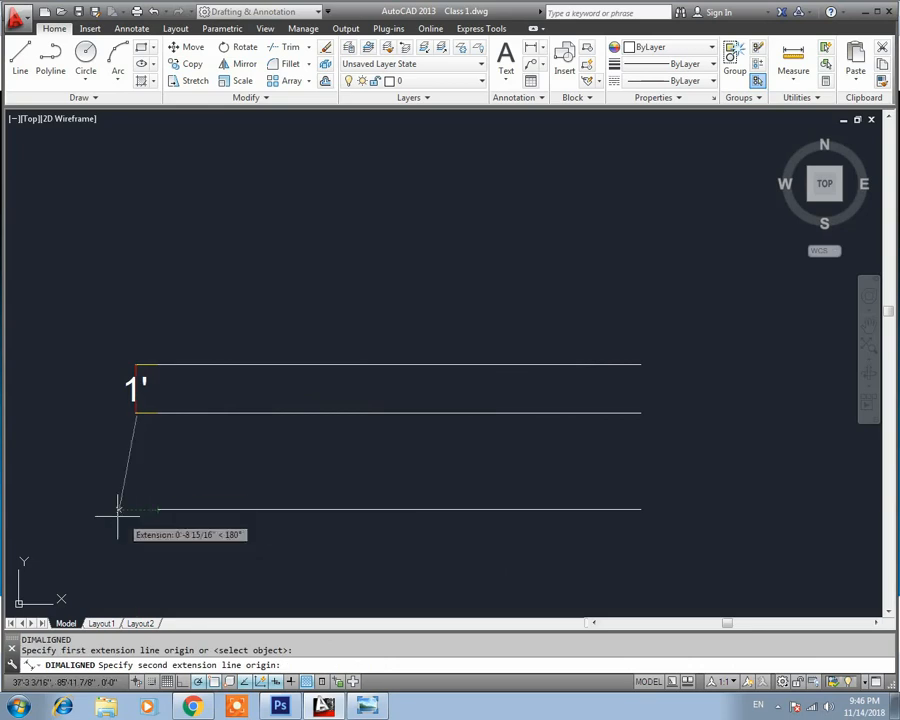
pyautogui.press('Escape')
# Add an aligned dimension for the gap between the middle and lowest lines at their right ends
pyautogui.press('Return')
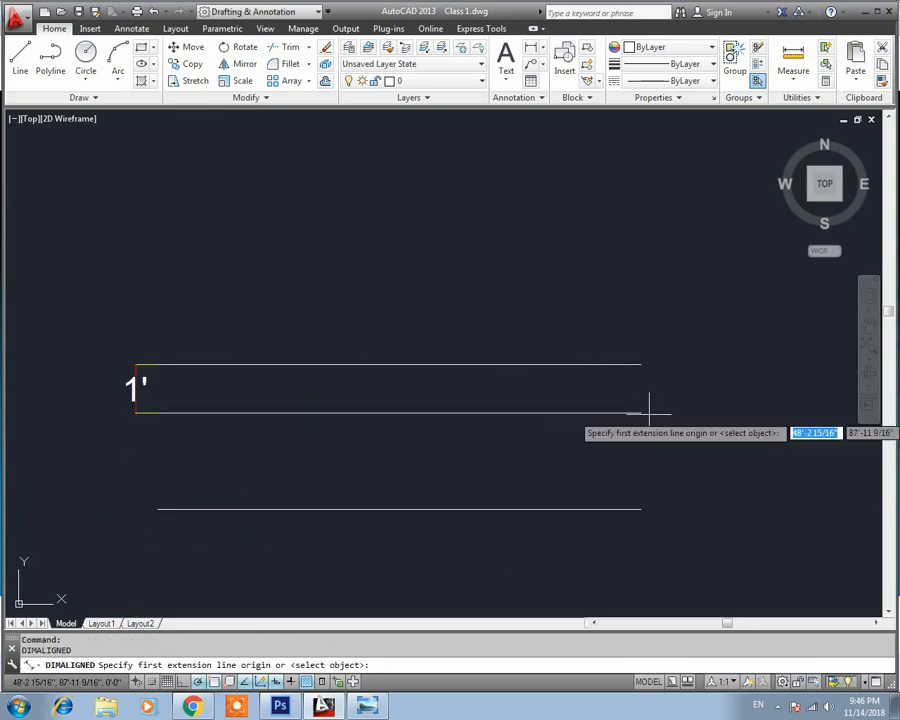
pyautogui.click(640, 411)
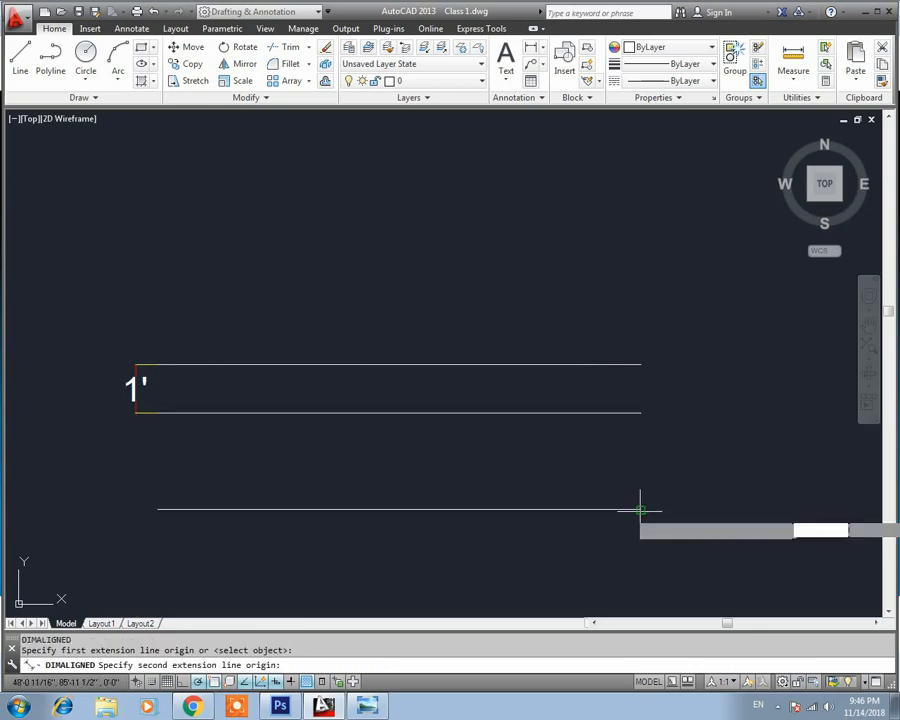
pyautogui.click(640, 510)
pyautogui.click(711, 470)
pyautogui.press('Escape')
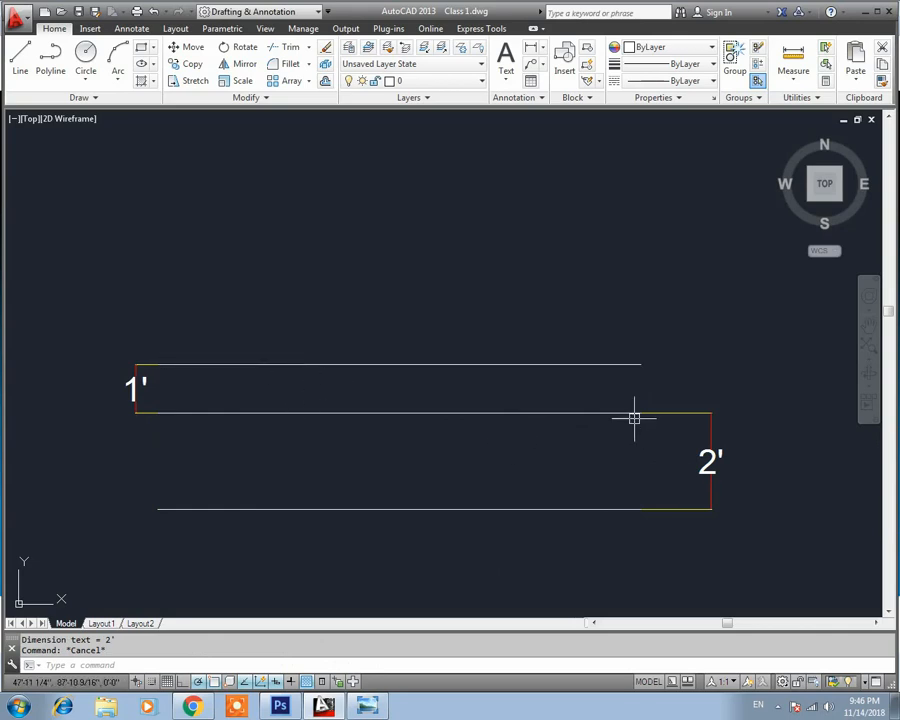
# Delete both aligned dimensions beside the horizontal lines
pyautogui.click(739, 400)
pyautogui.click(691, 514)
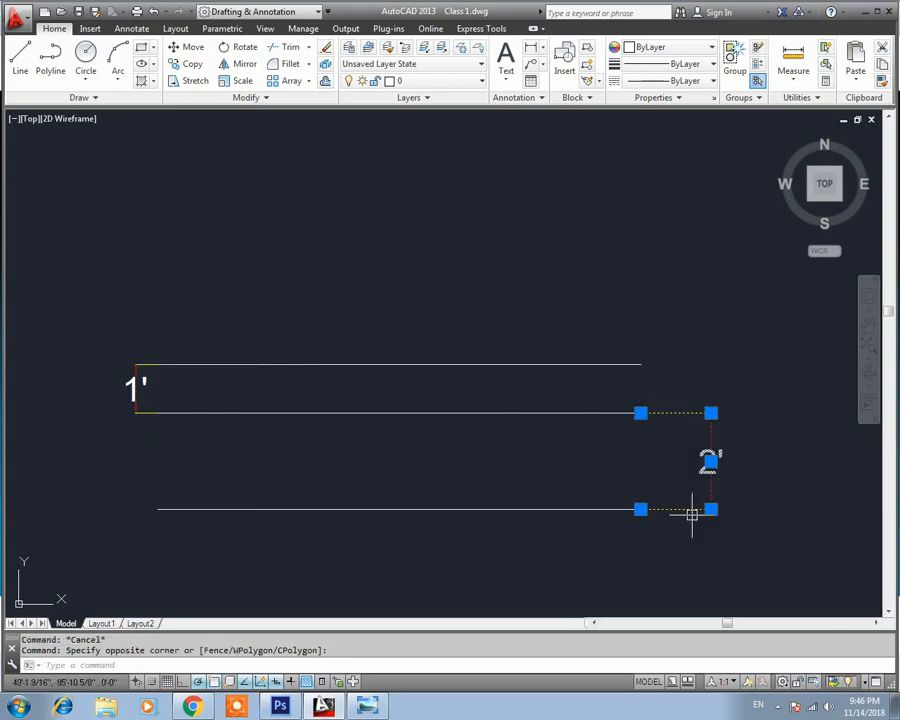
pyautogui.press('Delete')
pyautogui.click(150, 381)
pyautogui.click(109, 397)
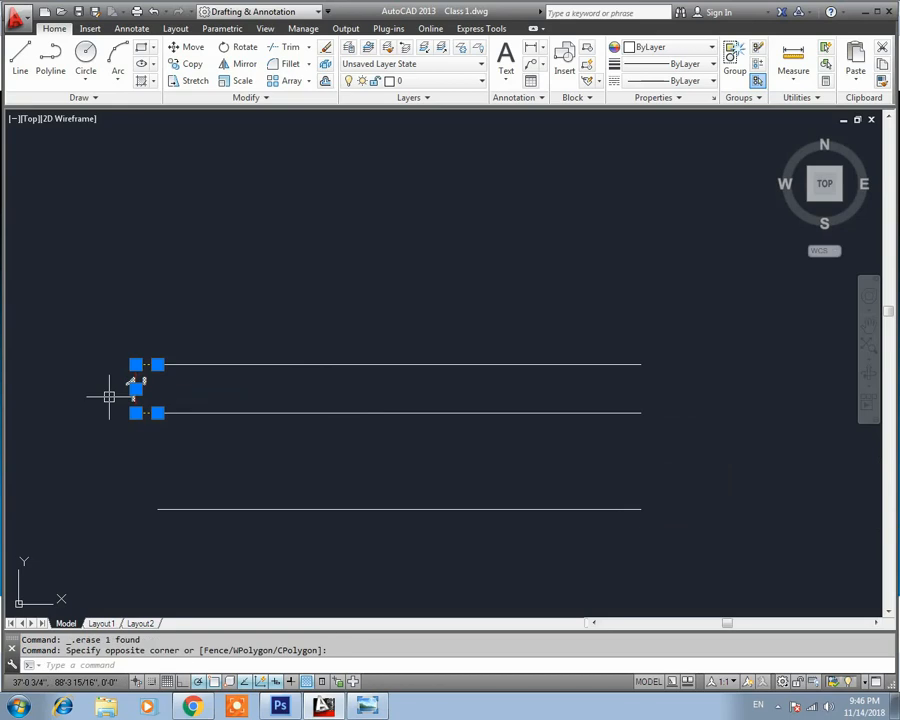
pyautogui.press('Delete')
# Delete the offset lines below and above the original, keeping only the original horizontal line
pyautogui.click(310, 486)
pyautogui.click(245, 535)
pyautogui.press('Delete')
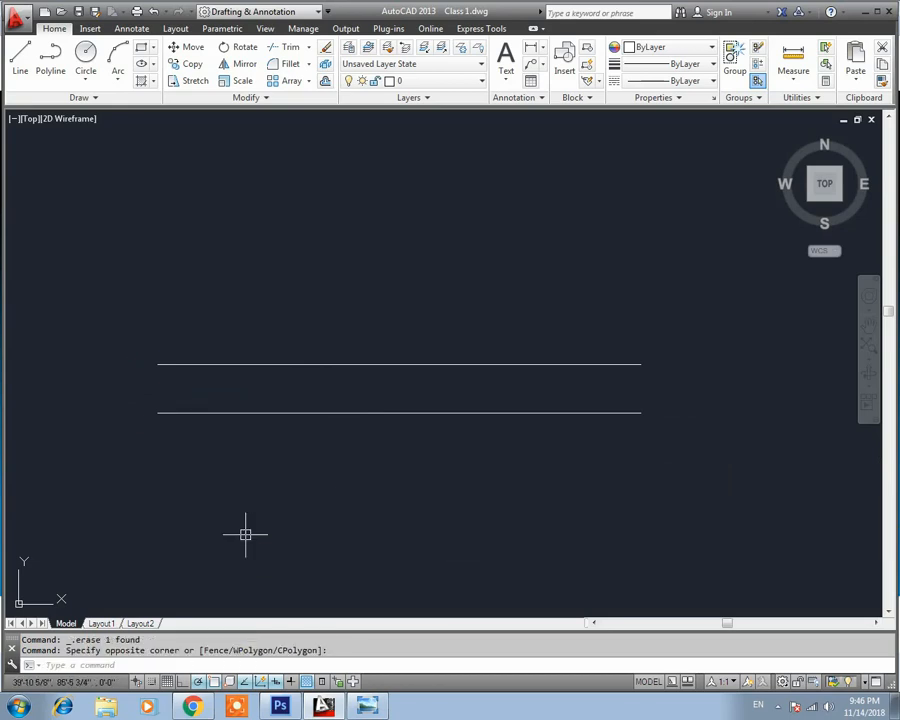
pyautogui.press('Escape')
pyautogui.click(314, 354)
pyautogui.click(297, 373)
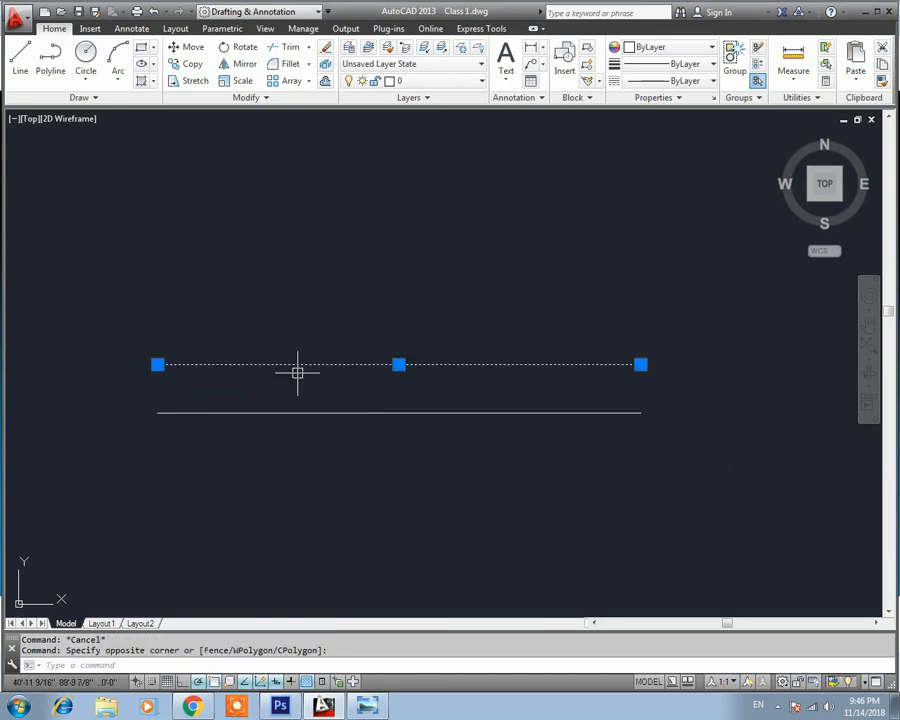
pyautogui.press('Delete')
pyautogui.press('Escape')
# Offset the horizontal line upward at 1' intervals with the Multiple option to make nine copies above it
pyautogui.moveTo(297, 373); pyautogui.dragTo(352, 490, button='middle')
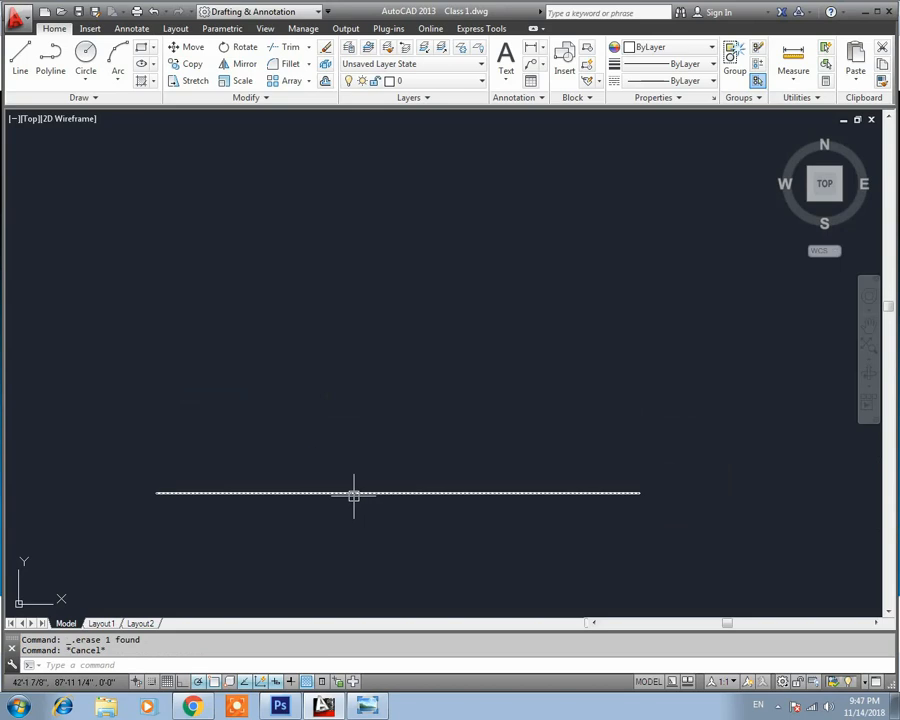
pyautogui.write('o')
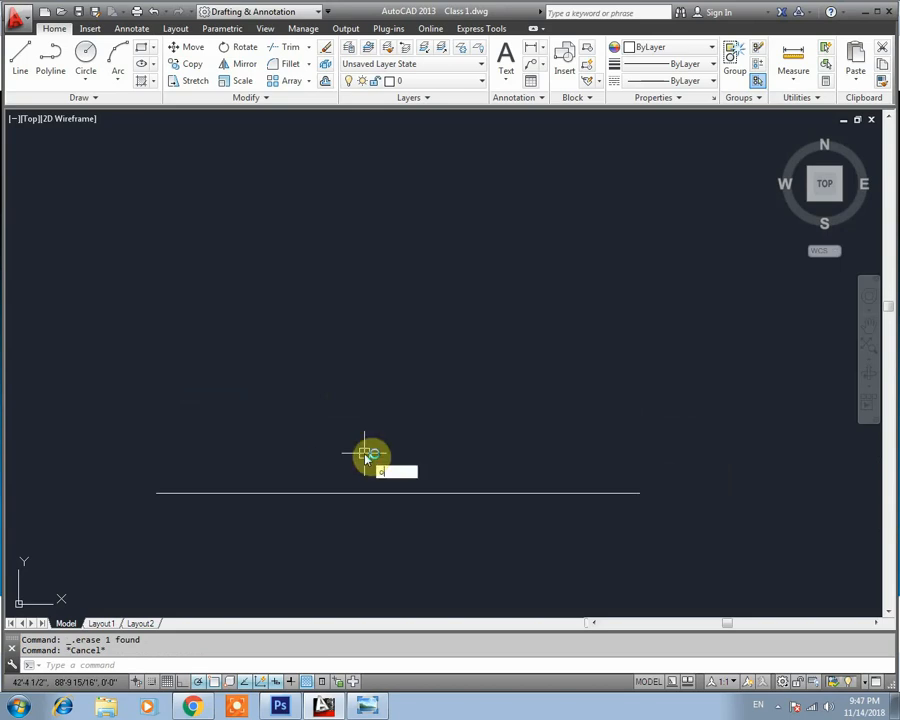
pyautogui.press('Return')
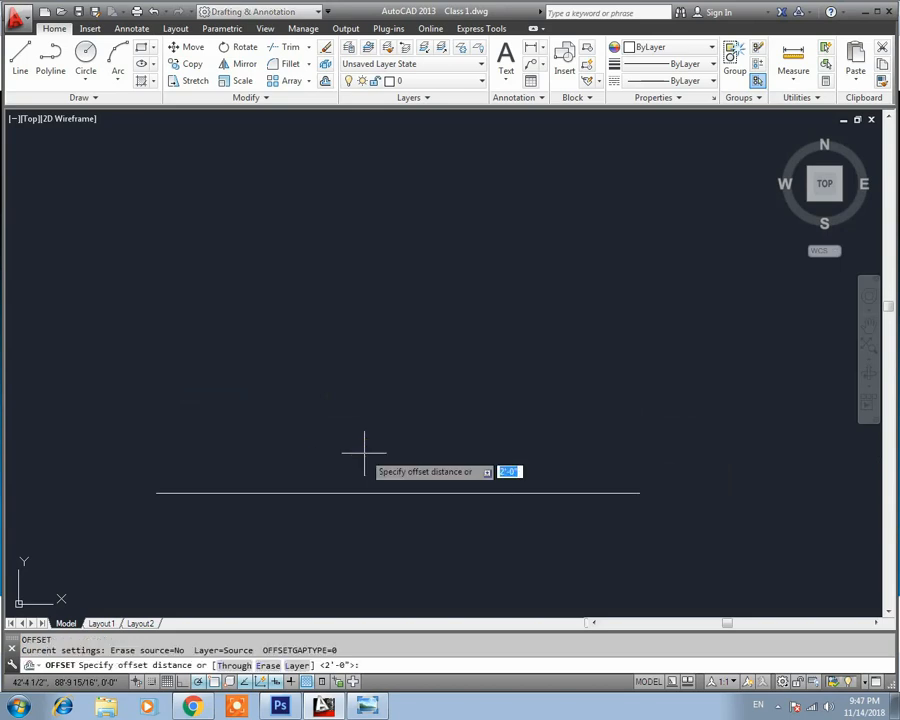
pyautogui.write("1'")
pyautogui.press('Return')
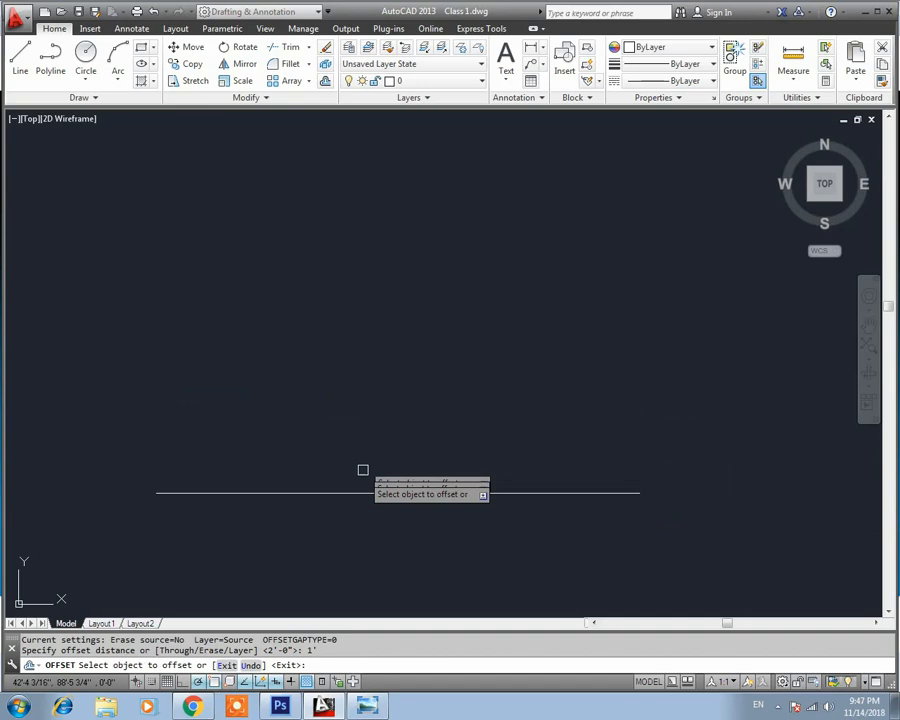
pyautogui.click(365, 493)
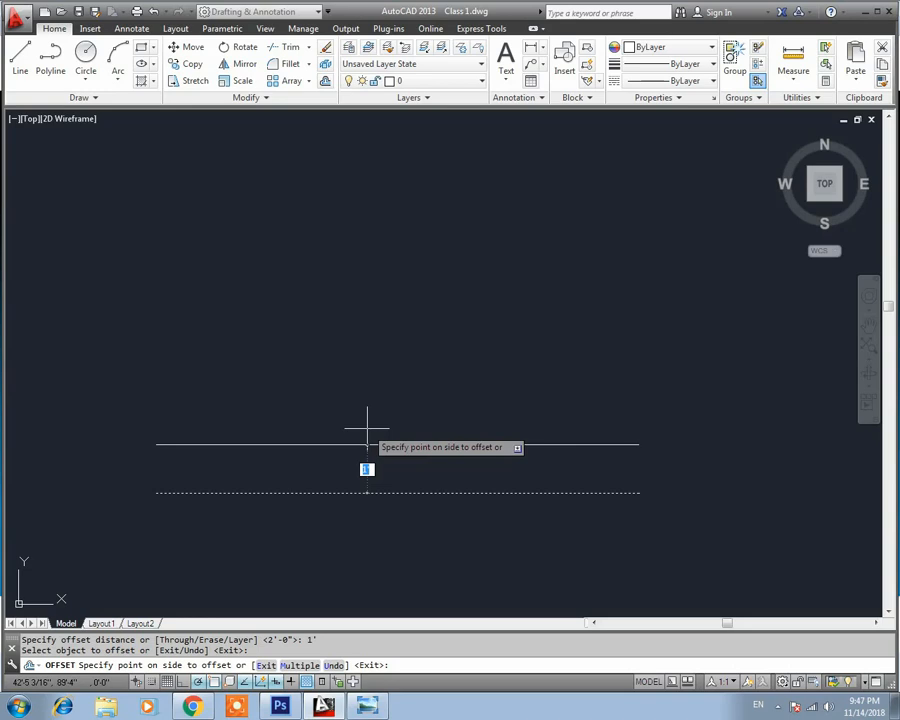
pyautogui.click(290, 664)
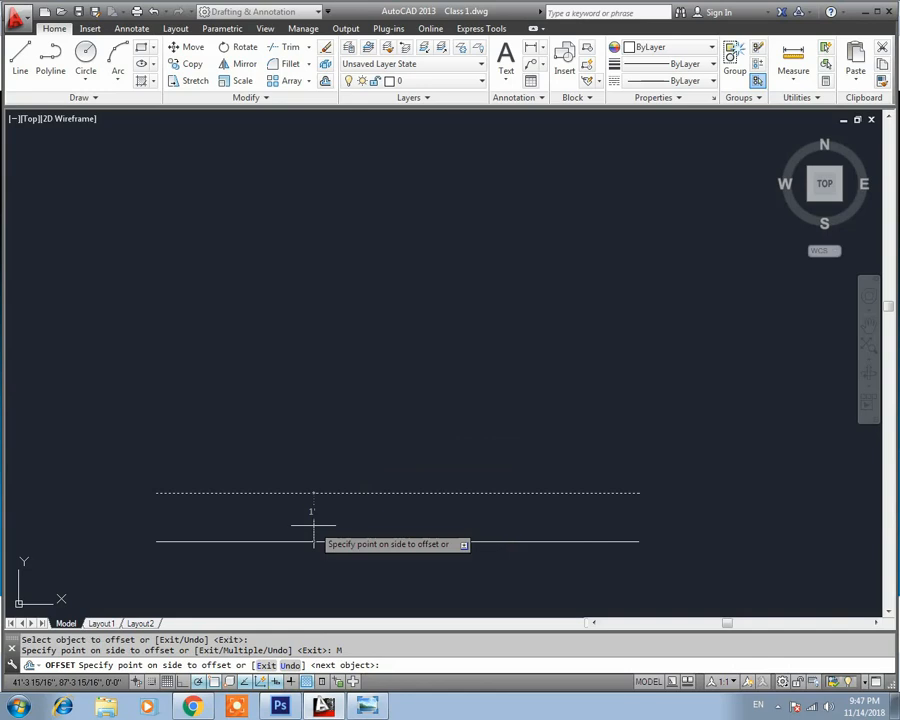
pyautogui.click(345, 356)
pyautogui.click(344, 290)
pyautogui.click(345, 208)
pyautogui.click(348, 190)
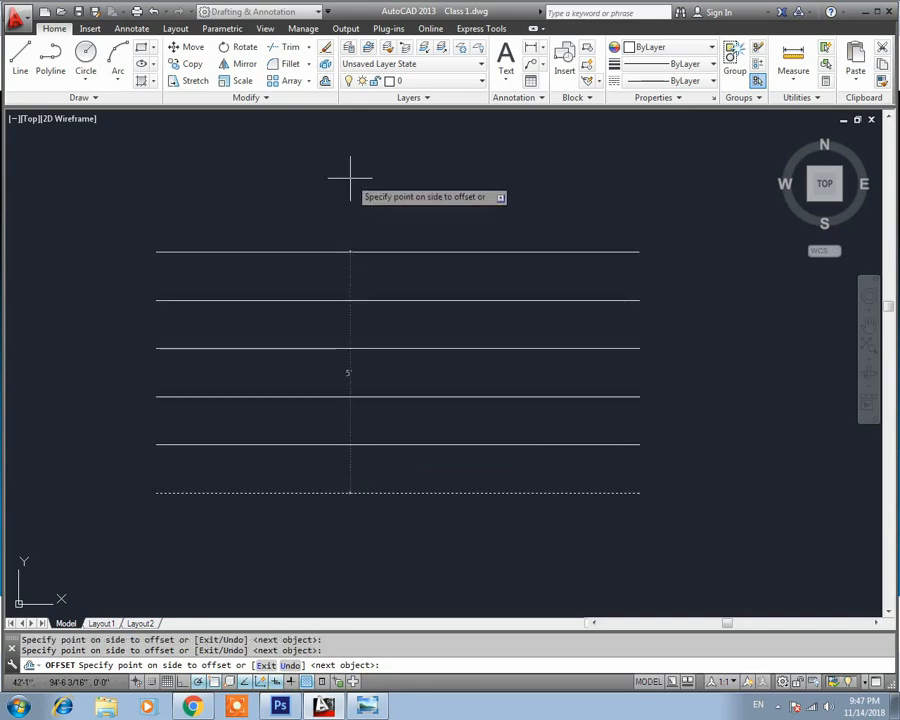
pyautogui.click(350, 166)
pyautogui.moveTo(350, 324); pyautogui.dragTo(352, 511, button='middle')
pyautogui.click(359, 254)
pyautogui.click(353, 216)
pyautogui.click(355, 209)
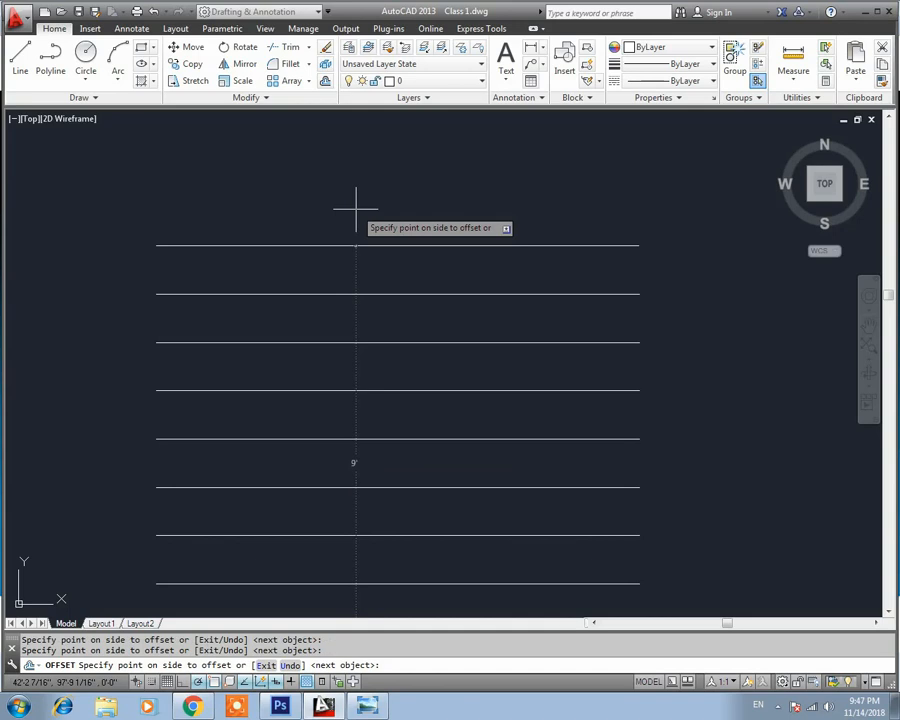
pyautogui.click(354, 194)
pyautogui.press('Escape')
pyautogui.scroll(-4, 384, 284)
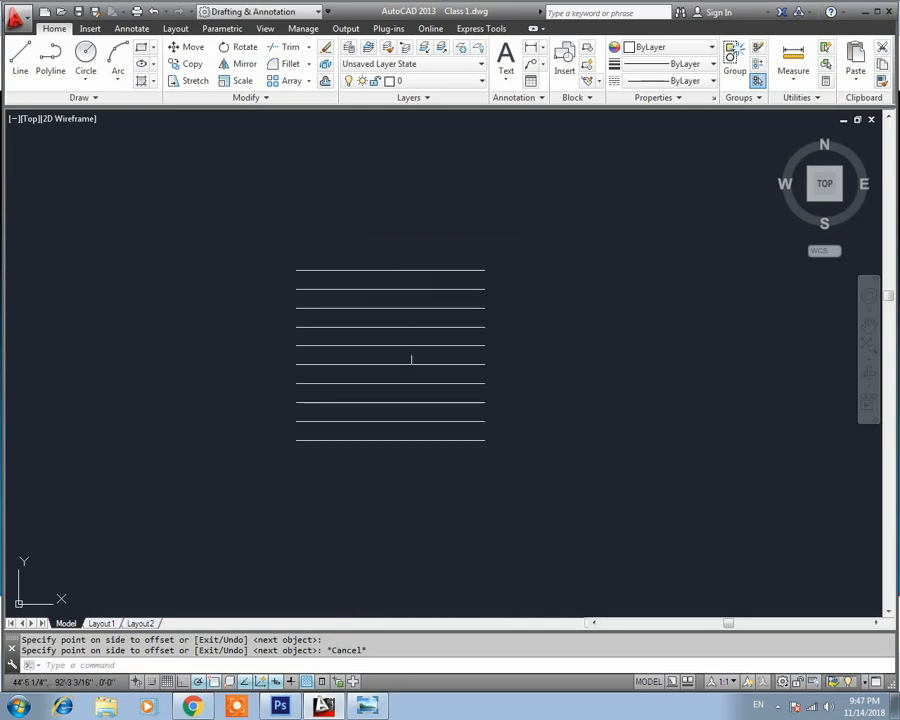
# Draw a 1' vertical line in the empty area above and to the right of the stacked horizontal lines
pyautogui.moveTo(404, 312); pyautogui.dragTo(390, 370, button='middle')
pyautogui.scroll(2, 305, 302)
pyautogui.moveTo(384, 290)
pyautogui.mouseDown(button='middle')
pyautogui.moveTo(316, 325)
pyautogui.moveTo(283, 321)
pyautogui.mouseUp(button='middle')
pyautogui.scroll(-2, 312, 284)
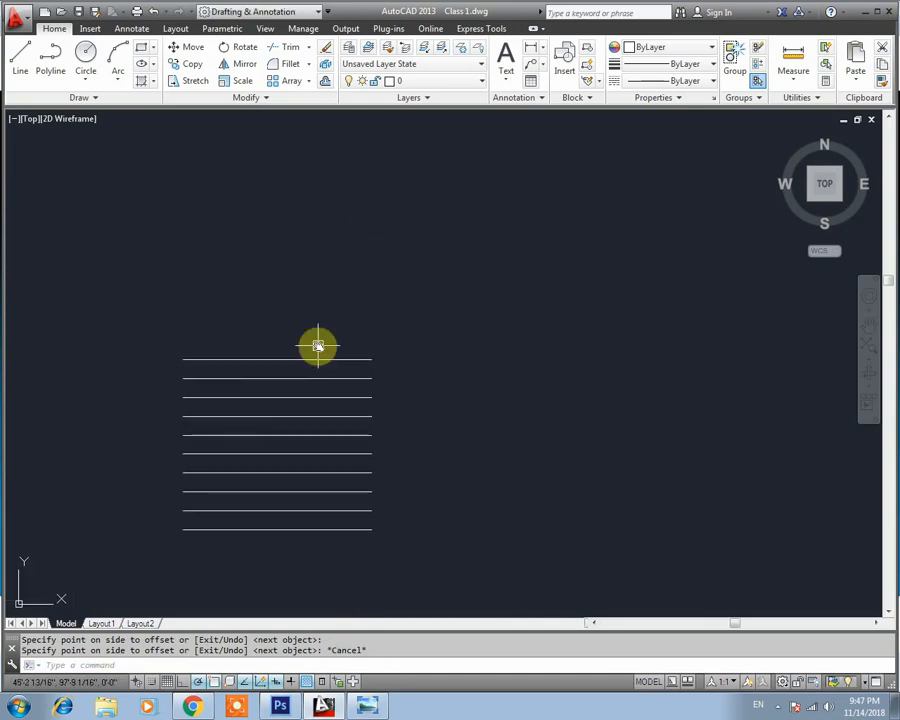
pyautogui.write('l')
pyautogui.press('Return')
pyautogui.click(406, 196)
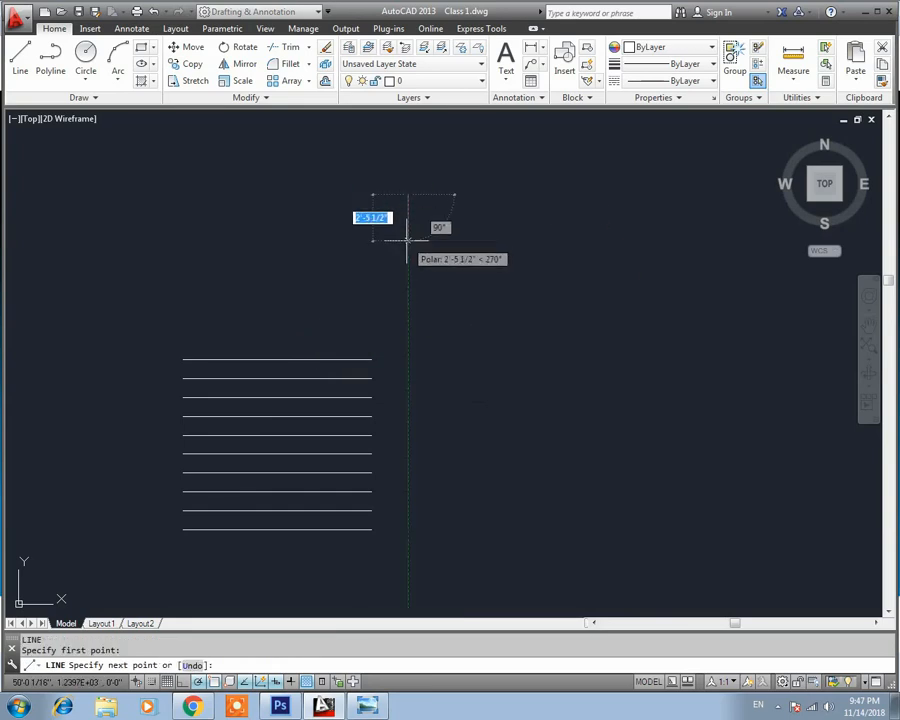
pyautogui.write("1'")
pyautogui.press('Return')
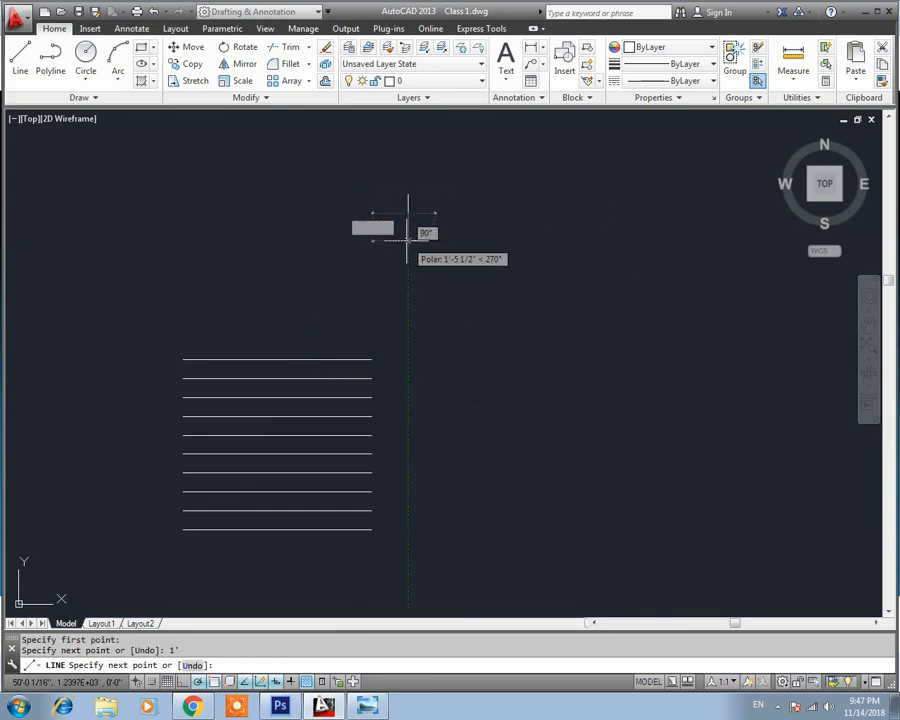
pyautogui.press('Escape')
pyautogui.press('Escape')
# Offset the short vertical line to its right at 9" intervals with the Multiple option to make eleven copies
pyautogui.moveTo(431, 229); pyautogui.dragTo(350, 290, button='middle')
pyautogui.scroll(5, 412, 286)
pyautogui.moveTo(412, 286); pyautogui.dragTo(66, 390, button='middle')
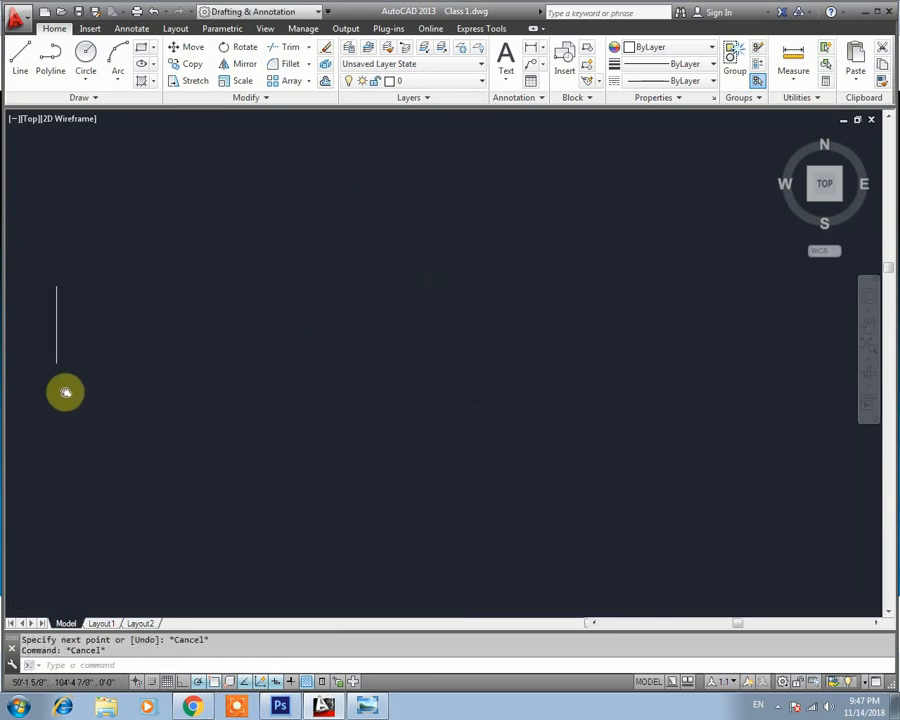
pyautogui.press('Escape')
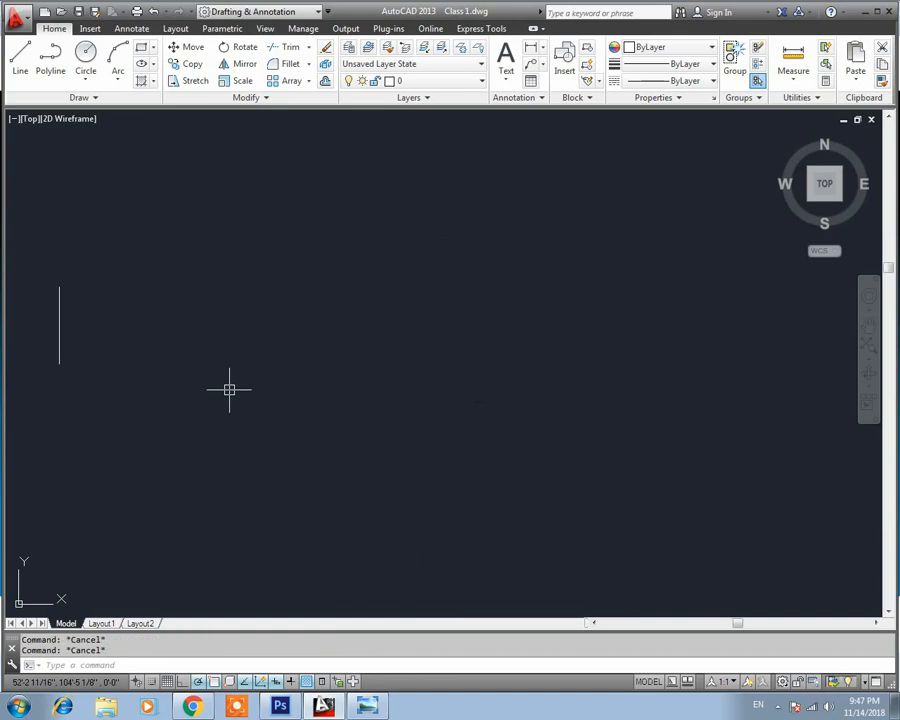
pyautogui.write('o')
pyautogui.press('Return')
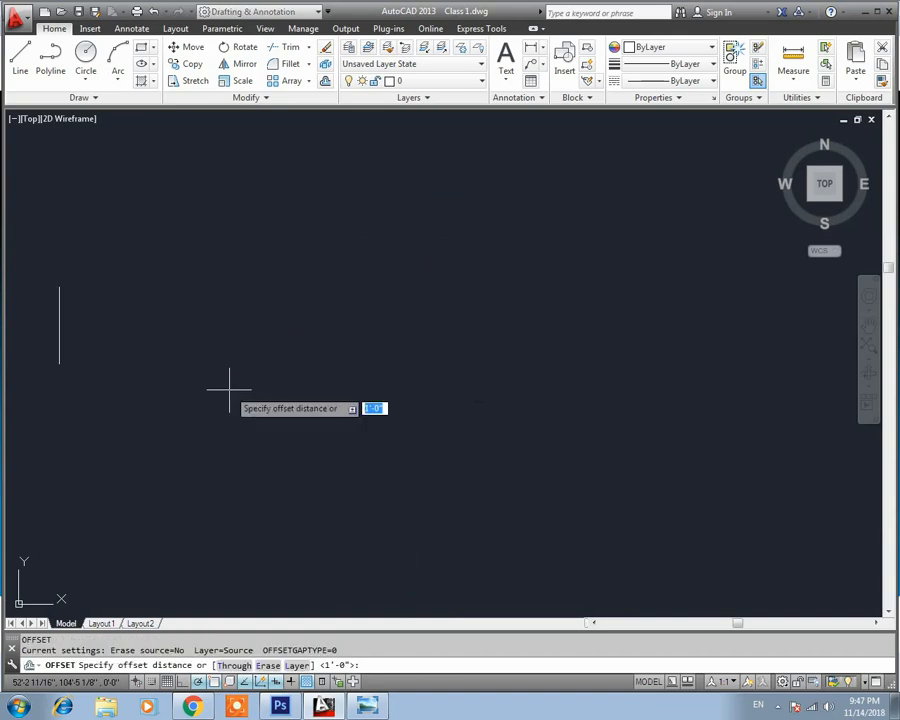
pyautogui.write('9')
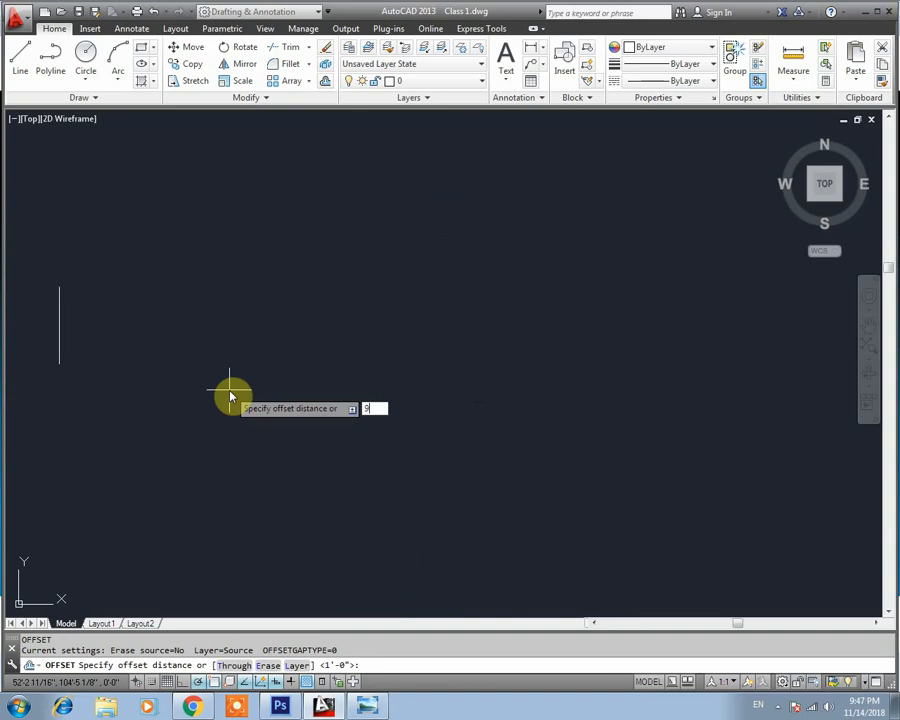
pyautogui.press('Return')
pyautogui.click(59, 337)
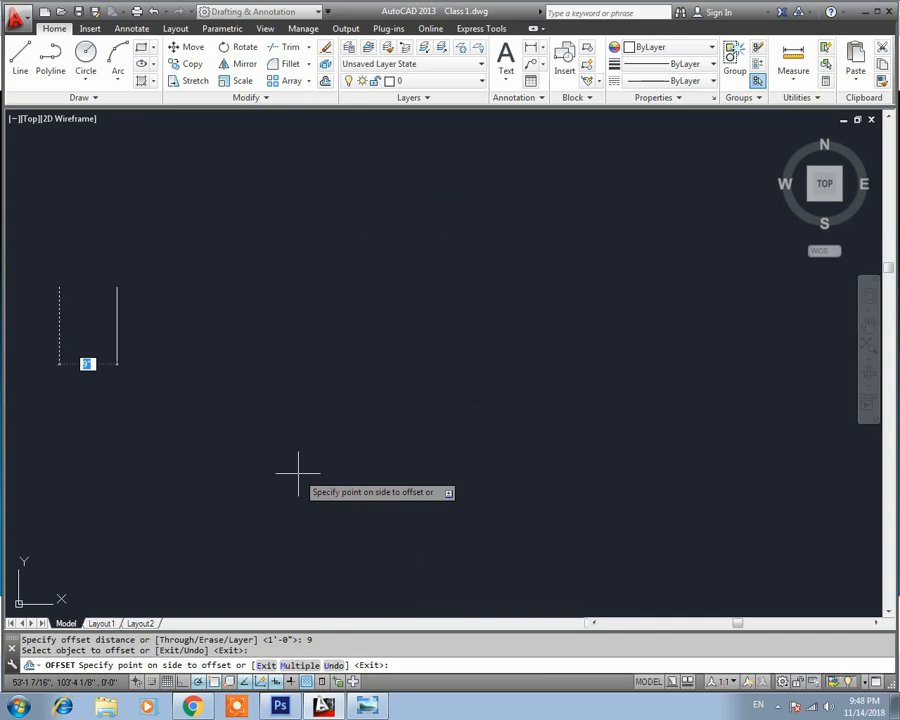
pyautogui.write('m')
pyautogui.press('Return')
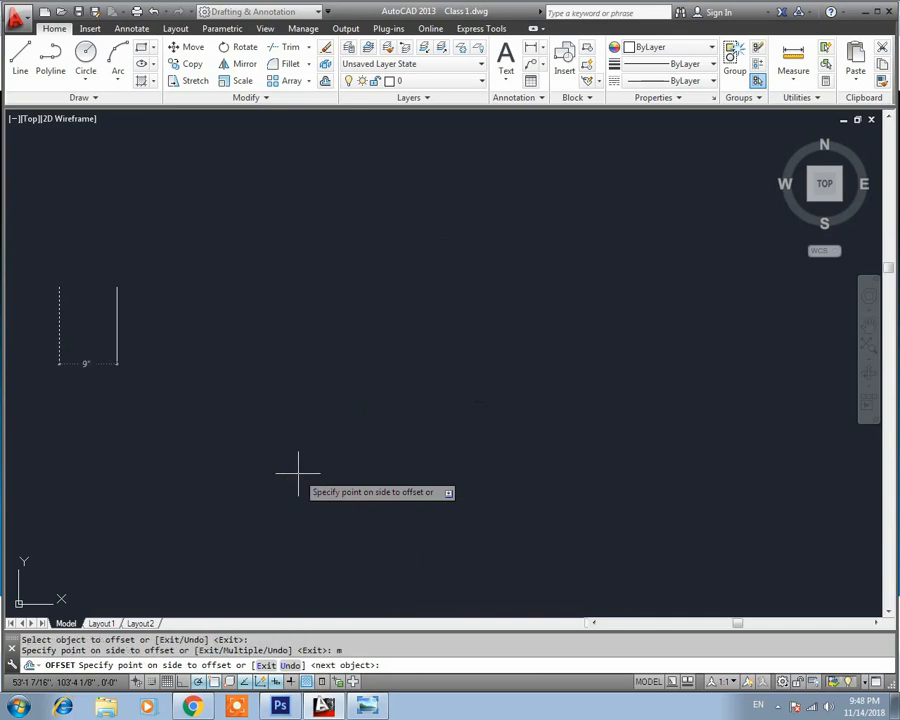
pyautogui.click(300, 329)
pyautogui.click(400, 320)
pyautogui.click(453, 319)
pyautogui.click(488, 318)
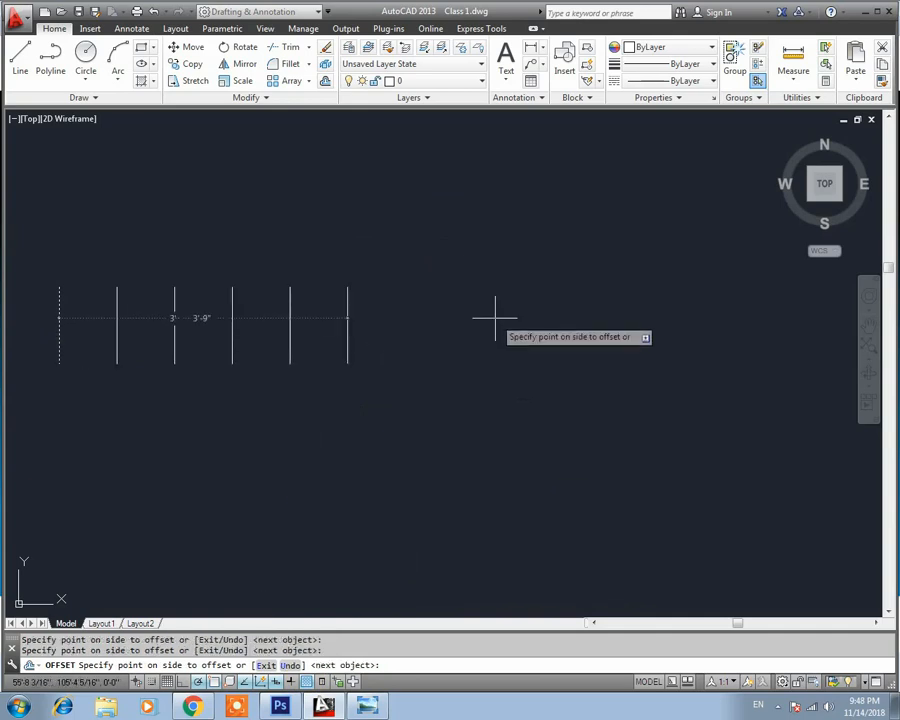
pyautogui.click(520, 317)
pyautogui.click(548, 317)
pyautogui.click(560, 318)
pyautogui.click(705, 320)
pyautogui.click(722, 319)
pyautogui.click(740, 318)
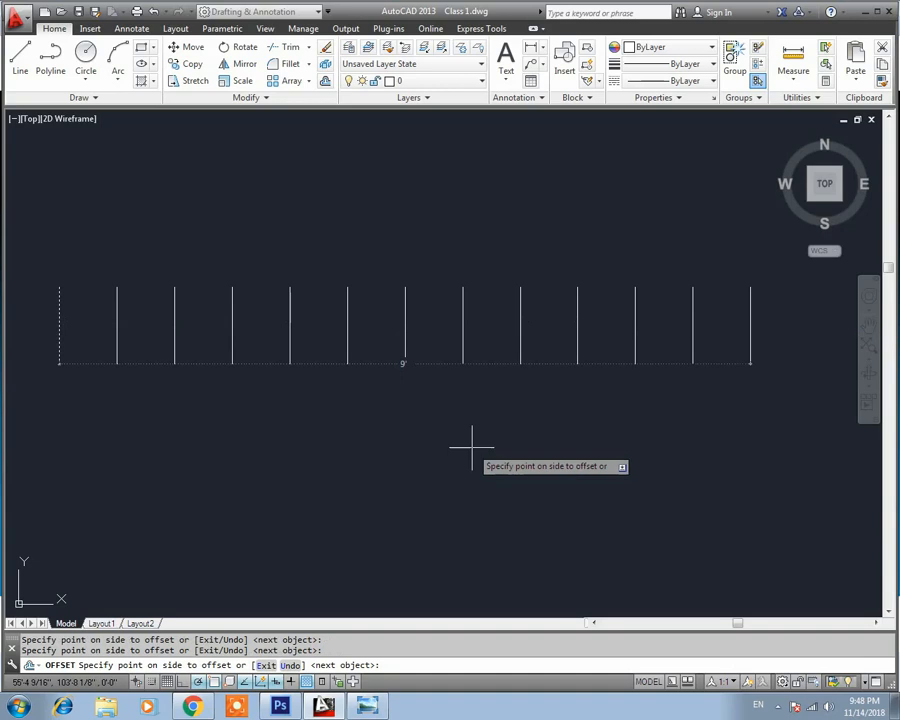
pyautogui.press('Escape')
# Delete the whole row of short vertical lines
pyautogui.scroll(-4, 660, 413)
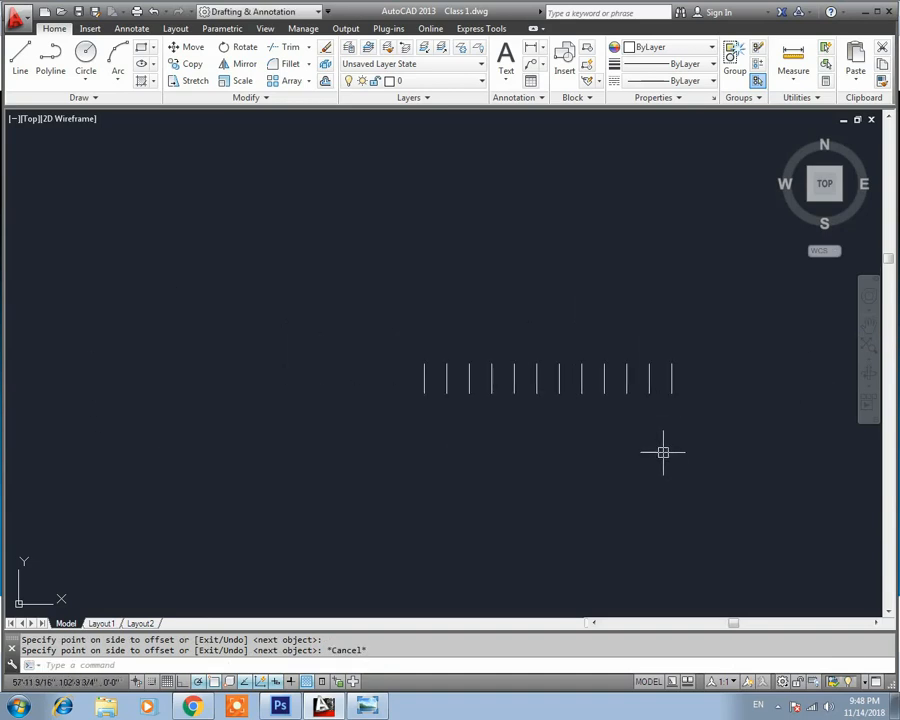
pyautogui.moveTo(663, 452); pyautogui.dragTo(565, 297, button='middle')
pyautogui.click(664, 187)
pyautogui.click(297, 285)
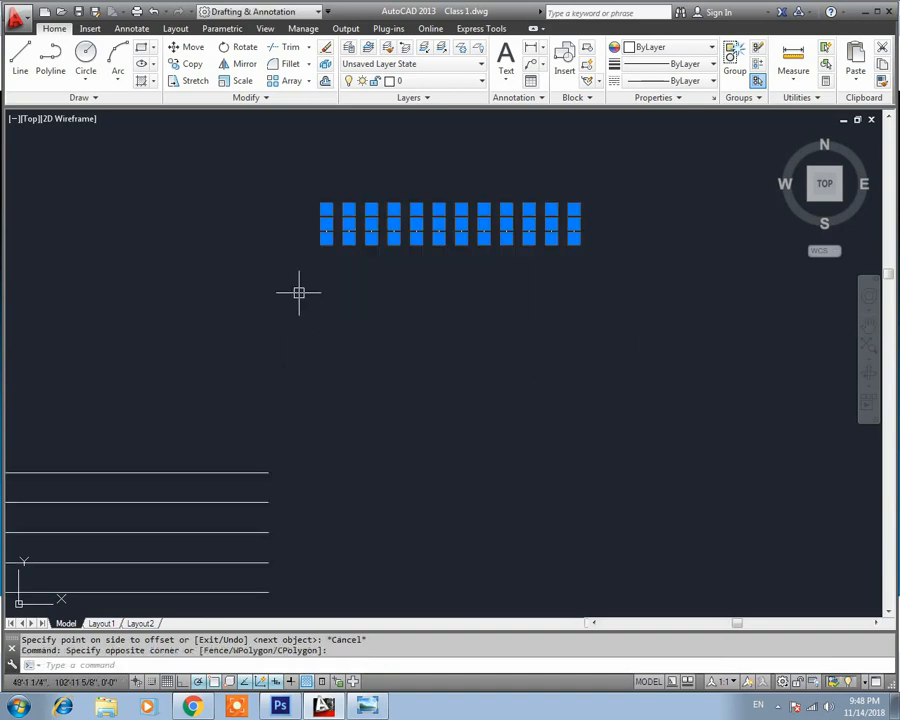
pyautogui.press('Delete')
# Delete all the stacked horizontal lines to leave the drawing area empty
pyautogui.moveTo(284, 363); pyautogui.dragTo(478, 238, button='middle')
pyautogui.moveTo(492, 348); pyautogui.dragTo(508, 267, button='middle')
pyautogui.click(546, 217)
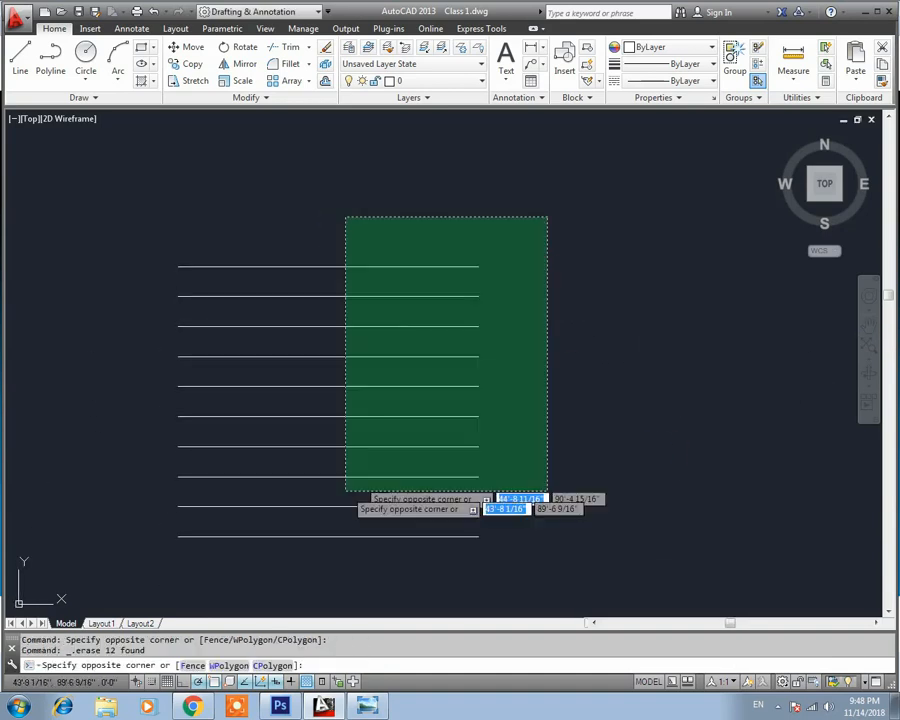
pyautogui.click(150, 560)
pyautogui.press('Delete')
pyautogui.press('Escape')
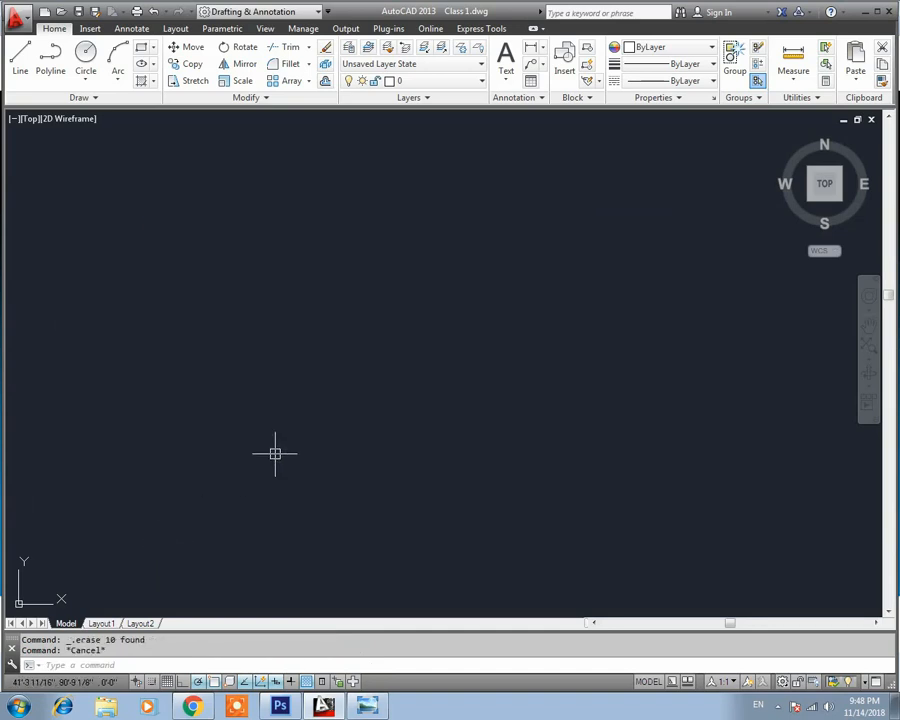
# Look at the lecture title image in Windows Photo Viewer and return to the AutoCAD drawing
pyautogui.click(367, 706)
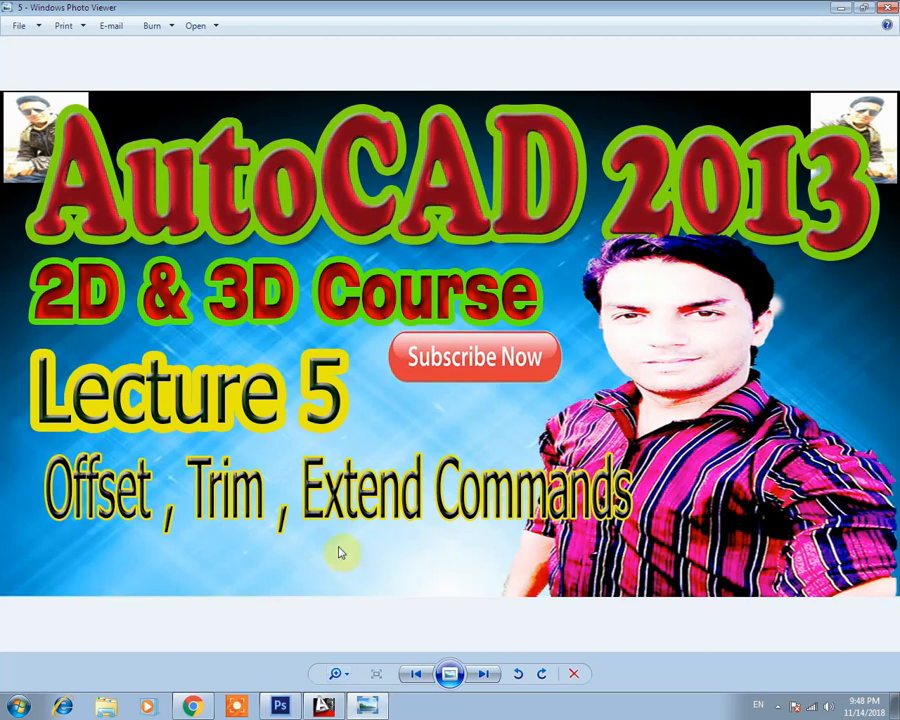
pyautogui.click(364, 707)
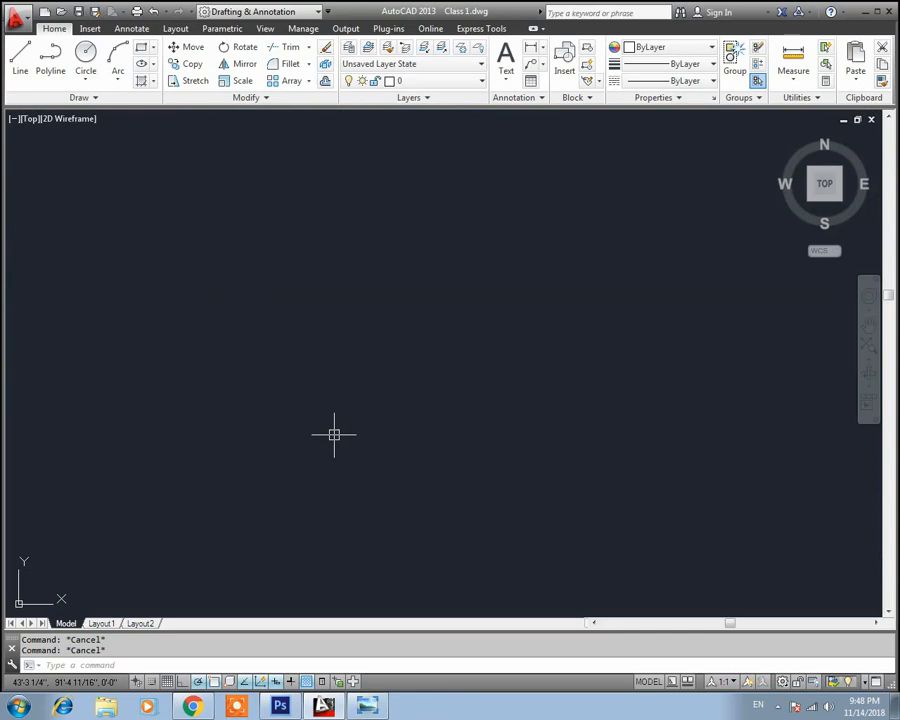
pyautogui.write('l')
pyautogui.press('Return')
pyautogui.click(198, 349)
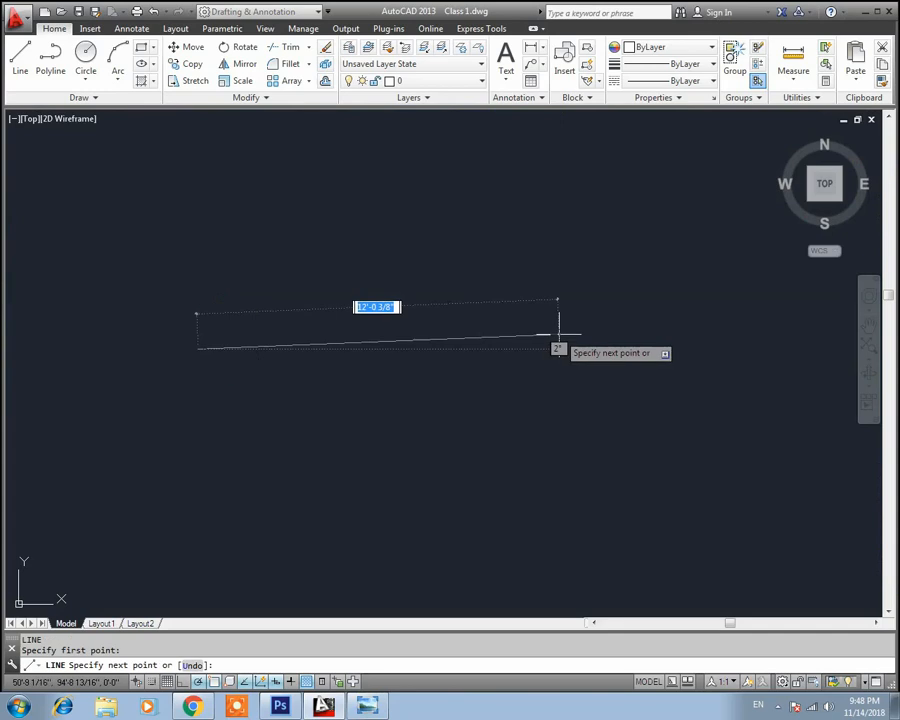
pyautogui.click(558, 335)
pyautogui.press('Escape')
pyautogui.hotkey('ctrl', 'z')
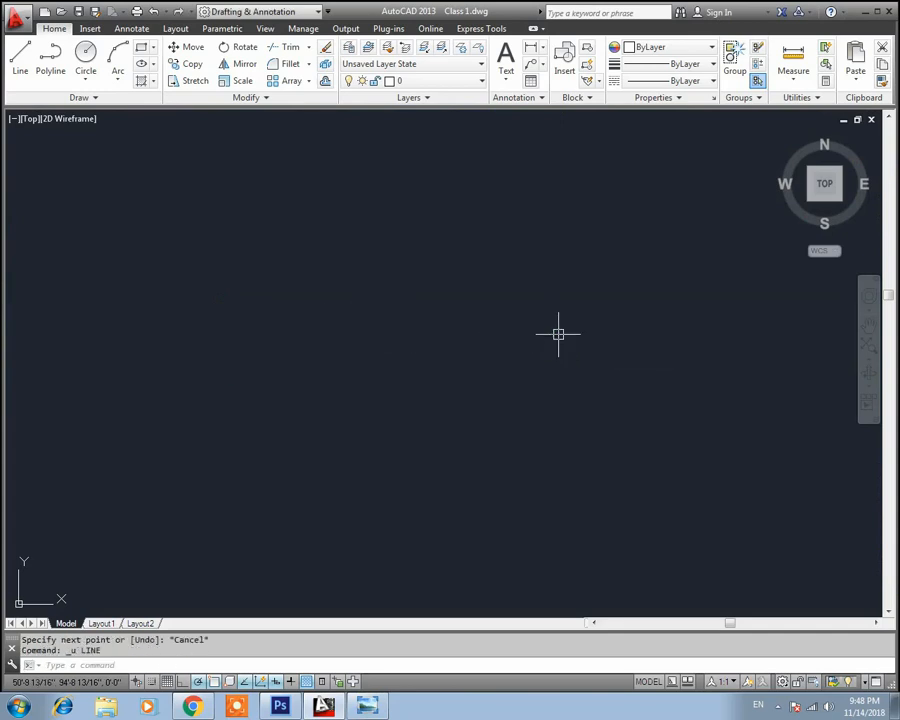
# Draw a horizontal line about 12' long across the middle of the drawing area
pyautogui.write('l')
pyautogui.press('Return')
pyautogui.click(307, 349)
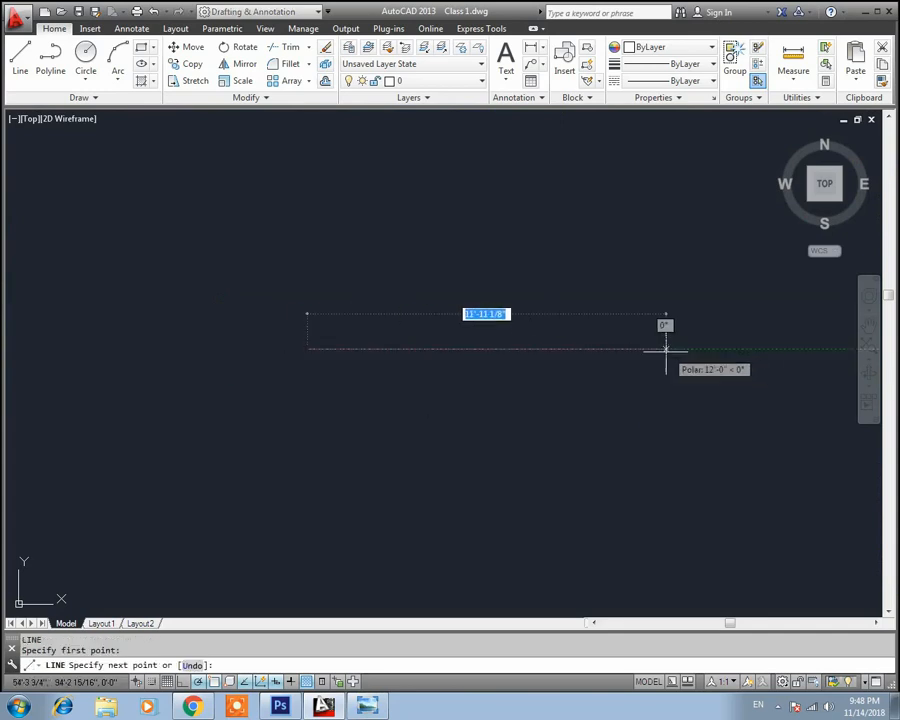
pyautogui.click(643, 349)
pyautogui.press('Escape')
# Draw a vertical line that crosses the horizontal line slightly left of its midpoint
pyautogui.write('l')
pyautogui.press('Return')
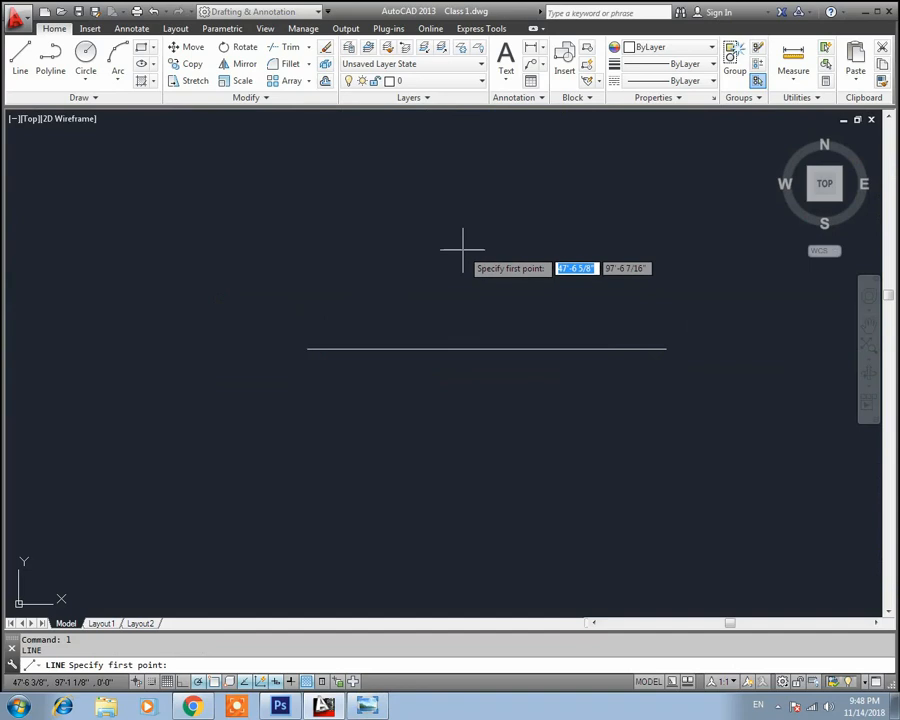
pyautogui.click(462, 251)
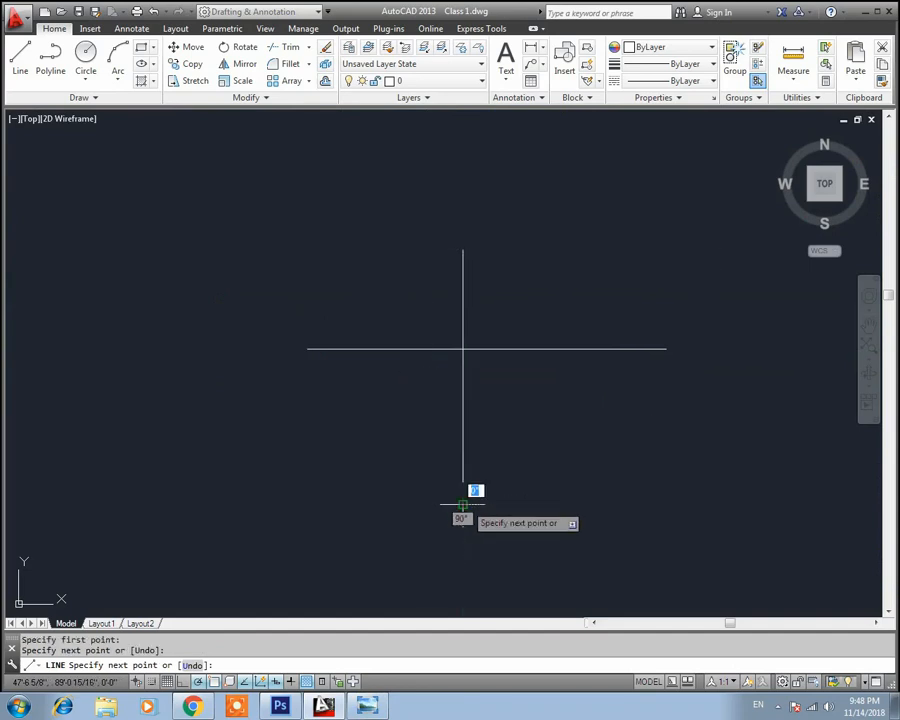
pyautogui.press('Escape')
pyautogui.press('Escape')
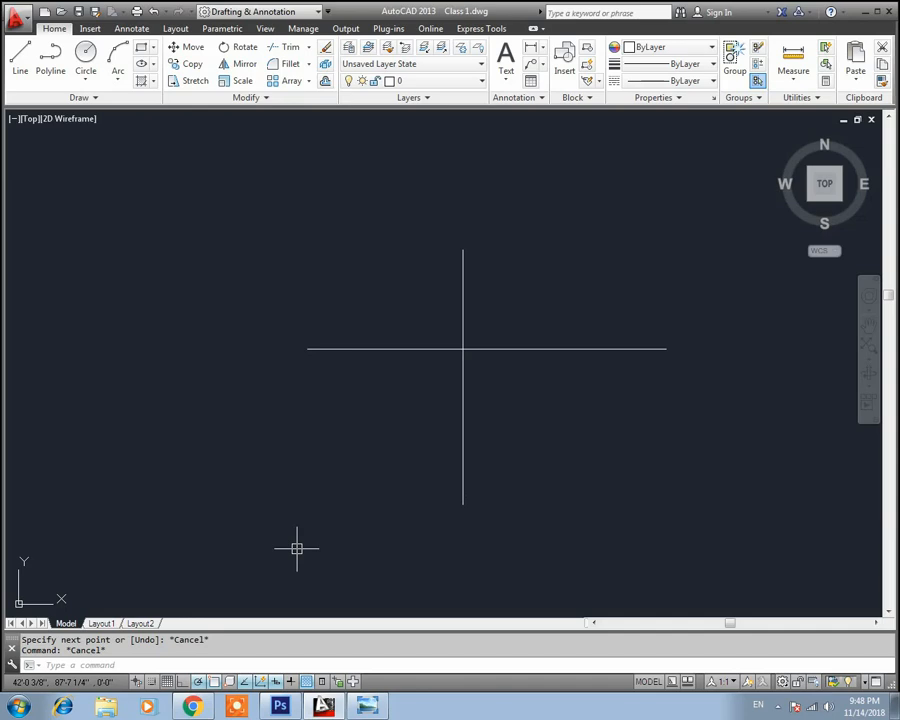
# Trim the part of the vertical line above the horizontal line, using all objects as cutting edges
pyautogui.write('TR')
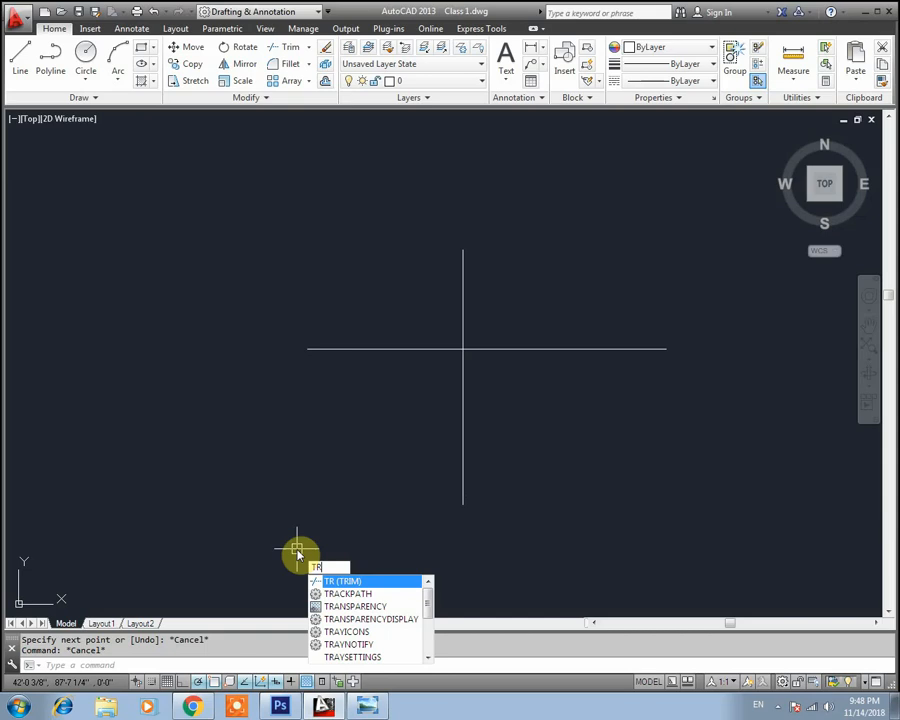
pyautogui.press('Return')
pyautogui.press('Return')
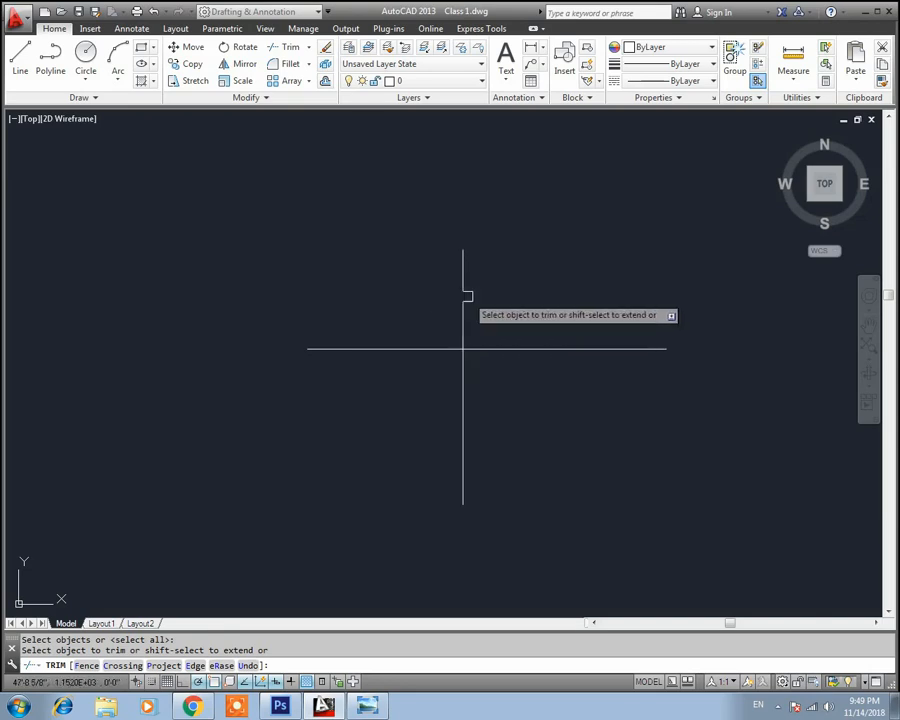
pyautogui.click(464, 289)
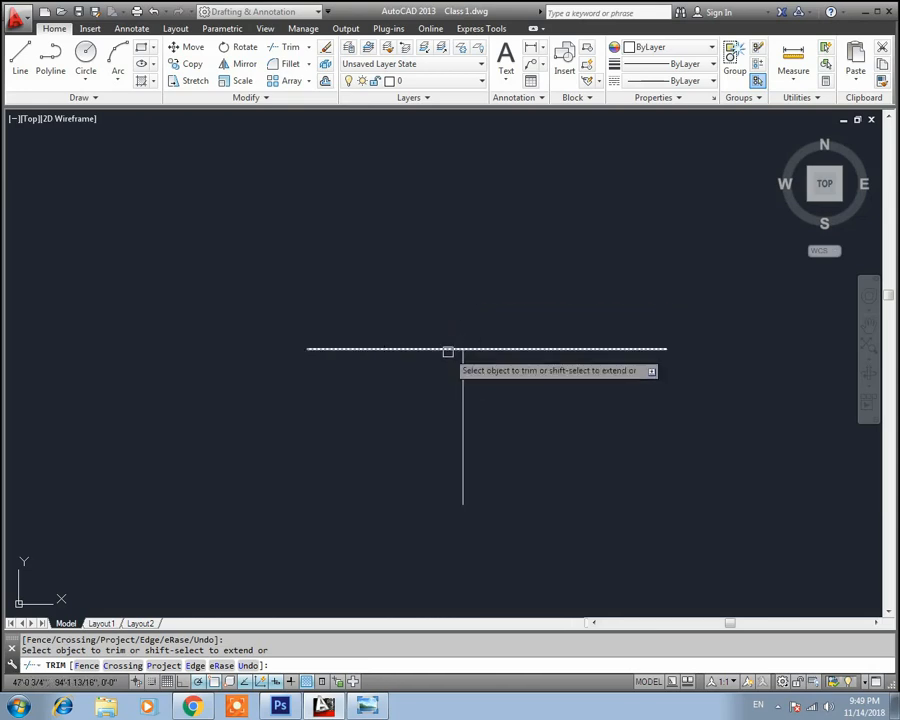
# Trim the part of the horizontal line left of the vertical line and end the Trim command
pyautogui.click(315, 349)
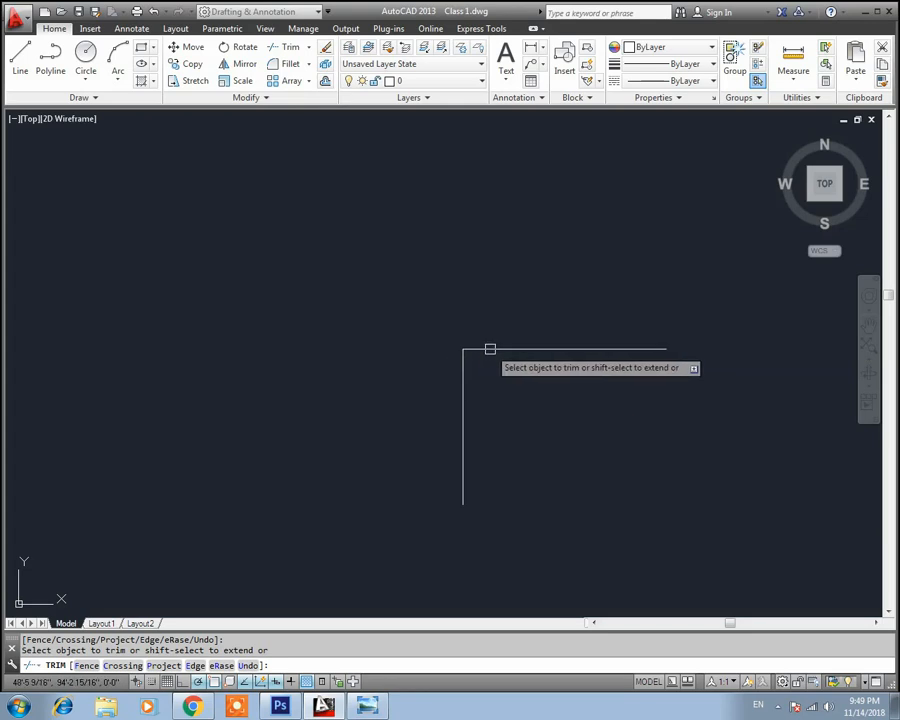
pyautogui.press('Escape')
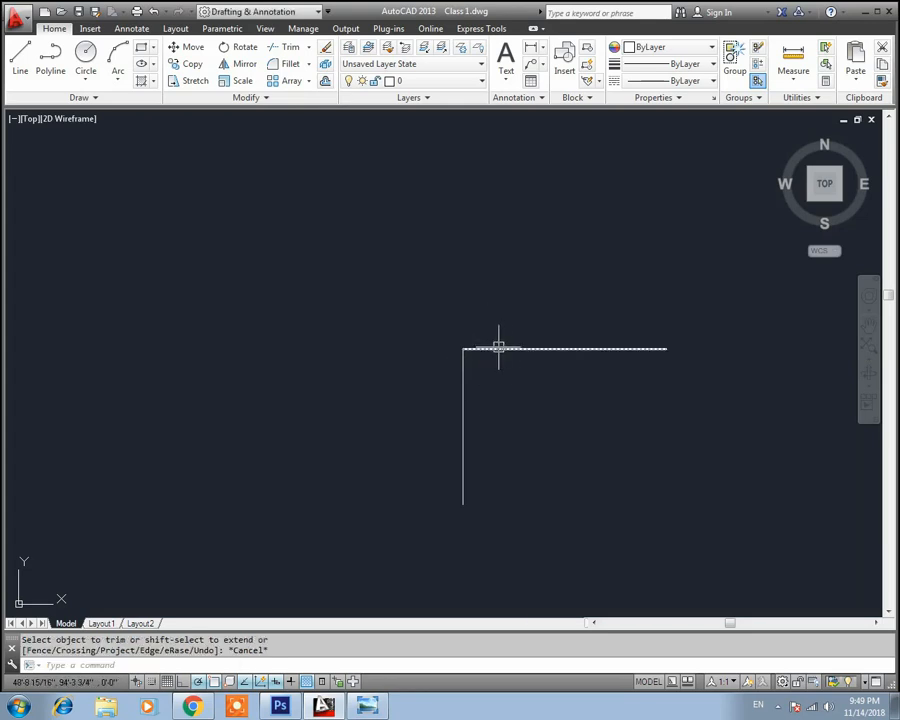
pyautogui.press('Escape')
# Try to trim the remaining vertical line of the corner, using all objects as cutting edges
pyautogui.write('tr')
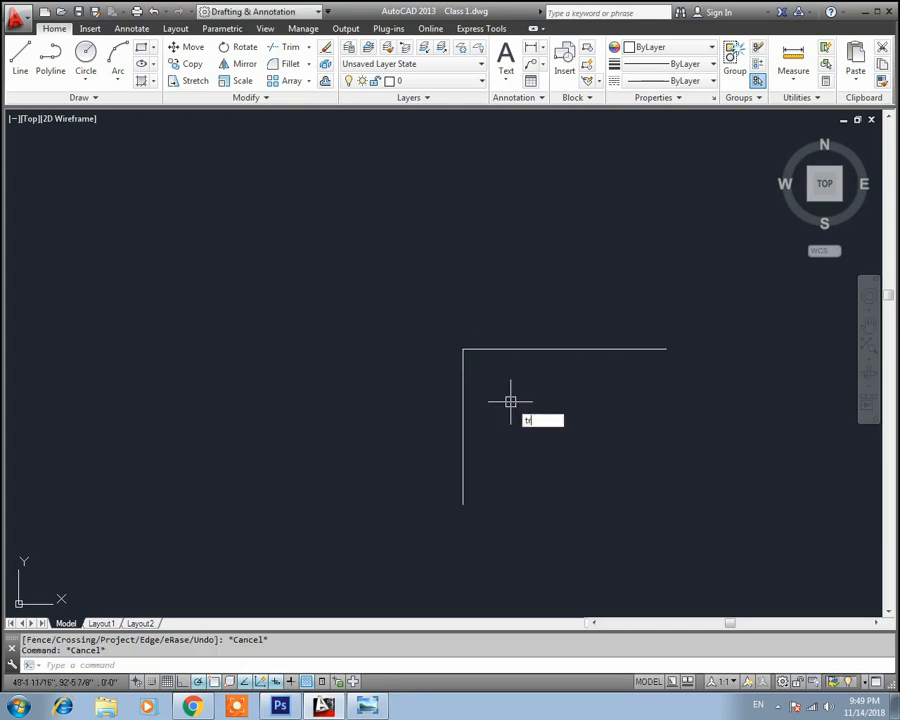
pyautogui.press('Return')
pyautogui.press('Return')
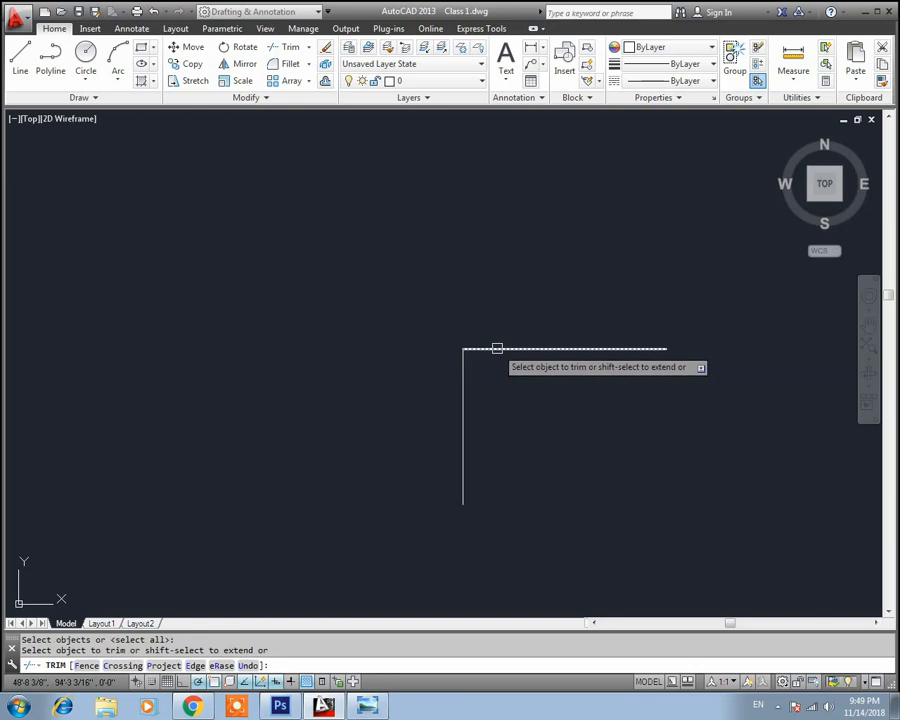
pyautogui.click(467, 396)
pyautogui.press('Escape')
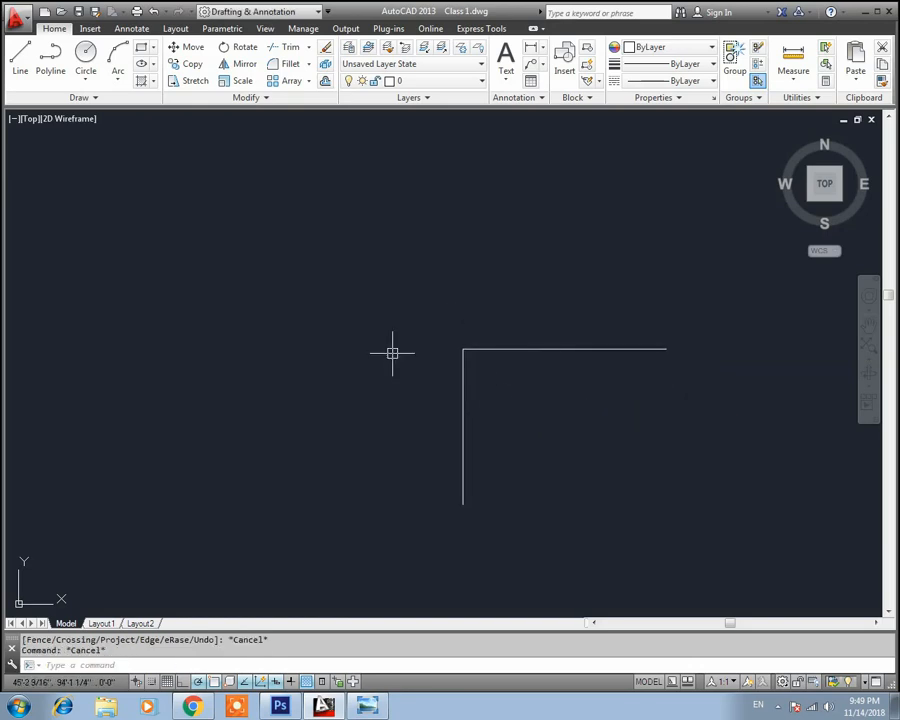
# Draw a separate horizontal line above and left of the corner, without touching the other lines
pyautogui.write('l')
pyautogui.press('Return')
pyautogui.click(146, 294)
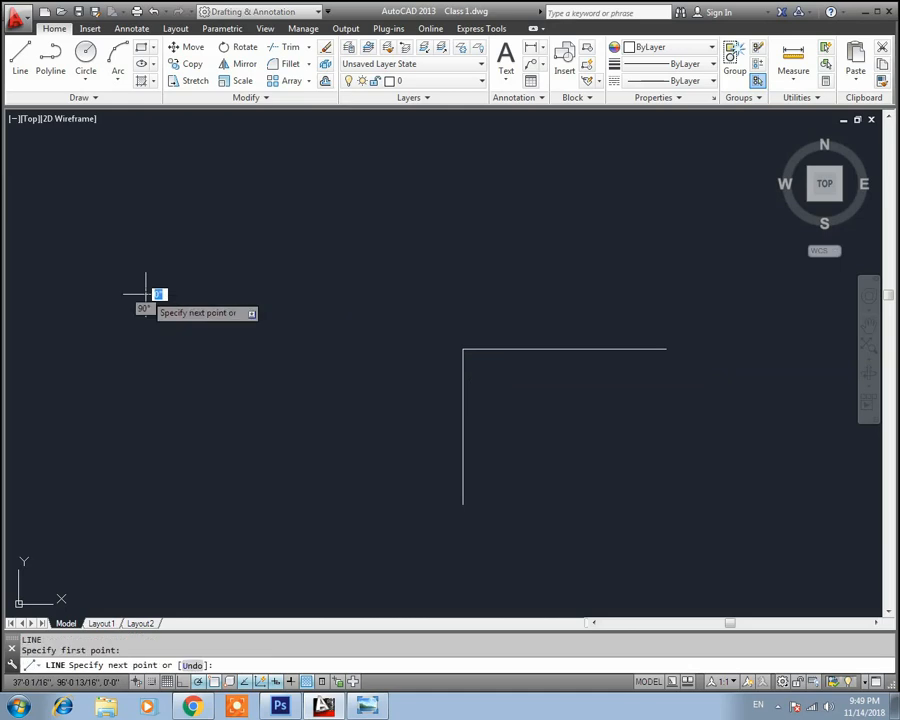
pyautogui.click(287, 294)
pyautogui.press('Escape')
# Try to trim the isolated horizontal line with all objects as cutting edges, and erase that line
pyautogui.write('tr')
pyautogui.press('Return')
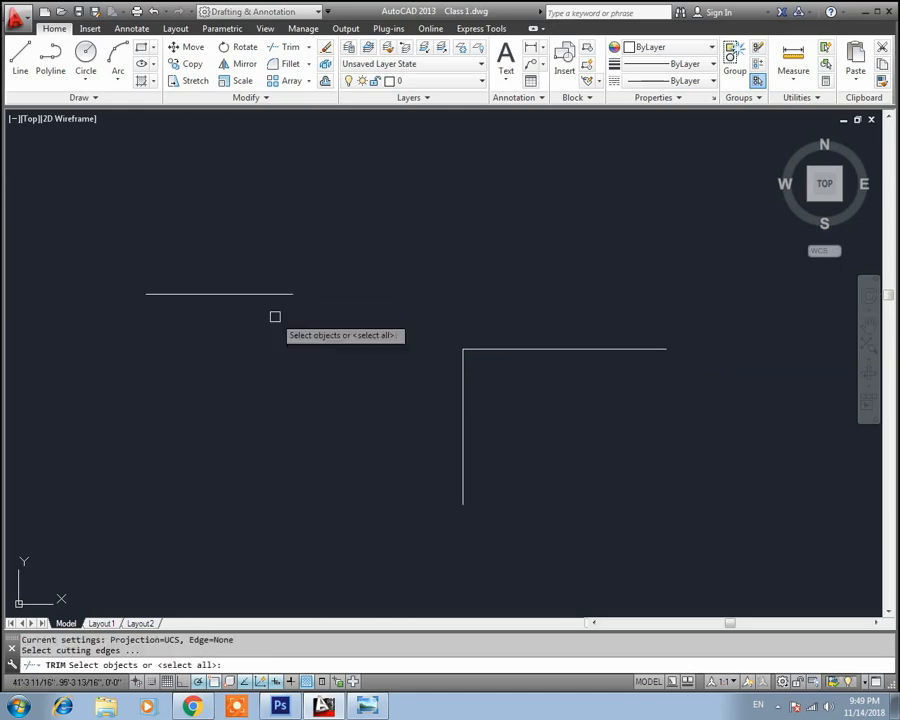
pyautogui.press('Return')
pyautogui.click(245, 297)
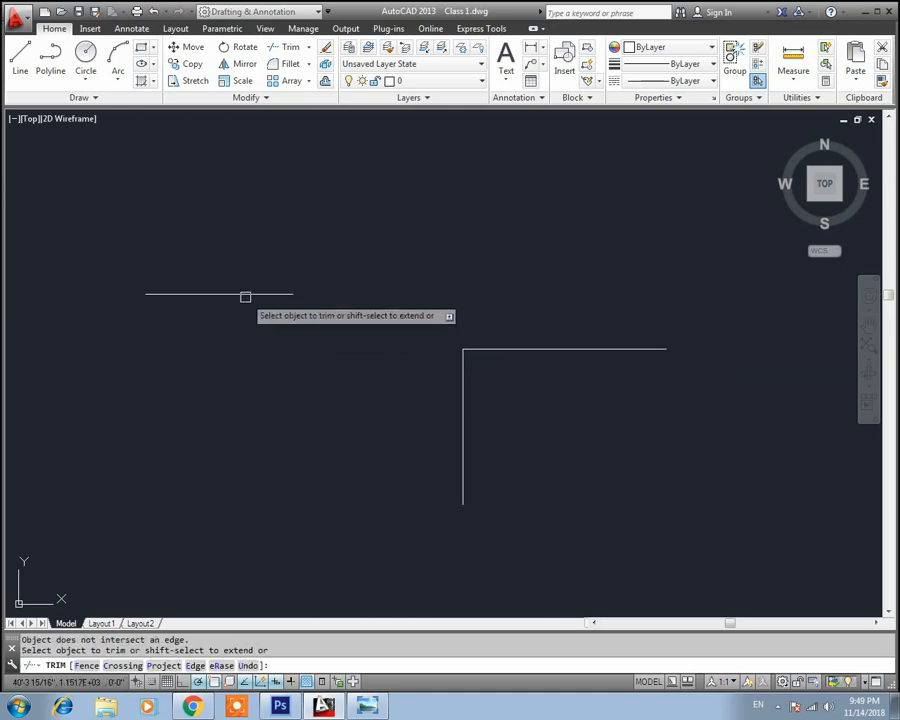
pyautogui.press('Escape')
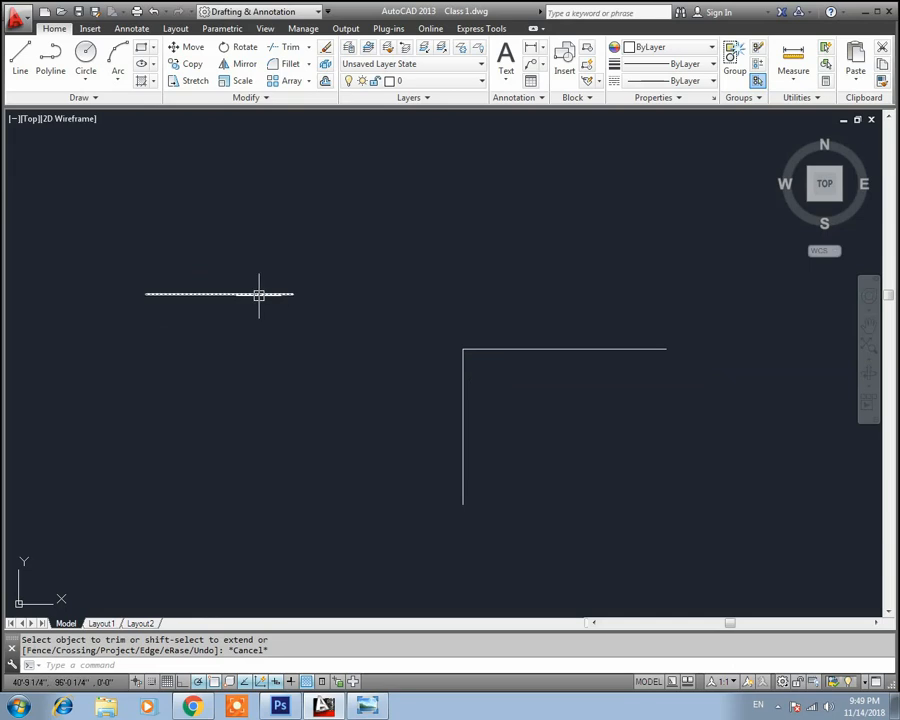
pyautogui.click(273, 294)
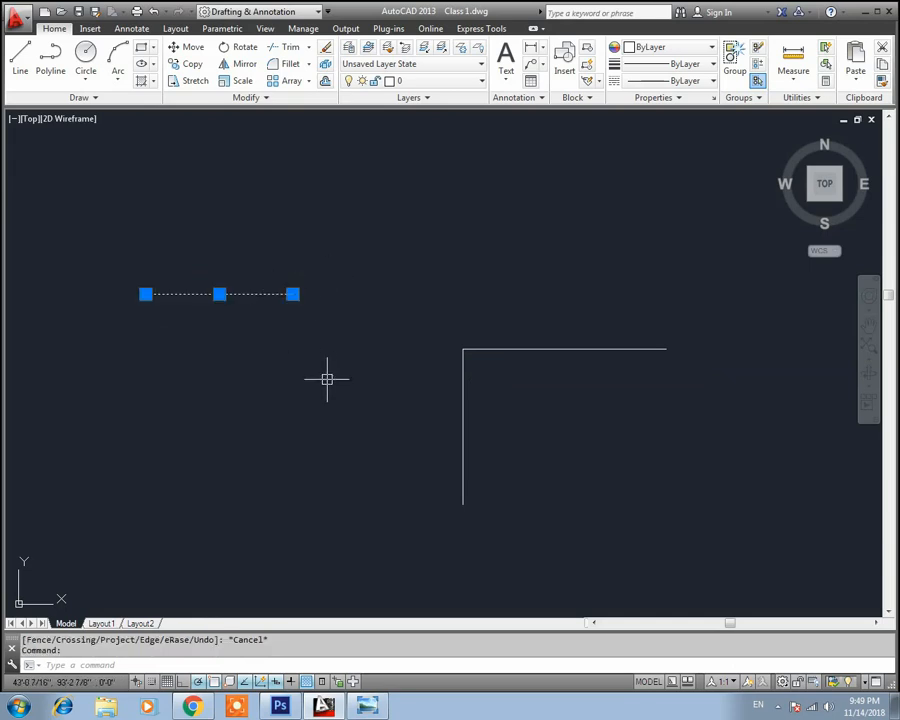
pyautogui.press('Delete')
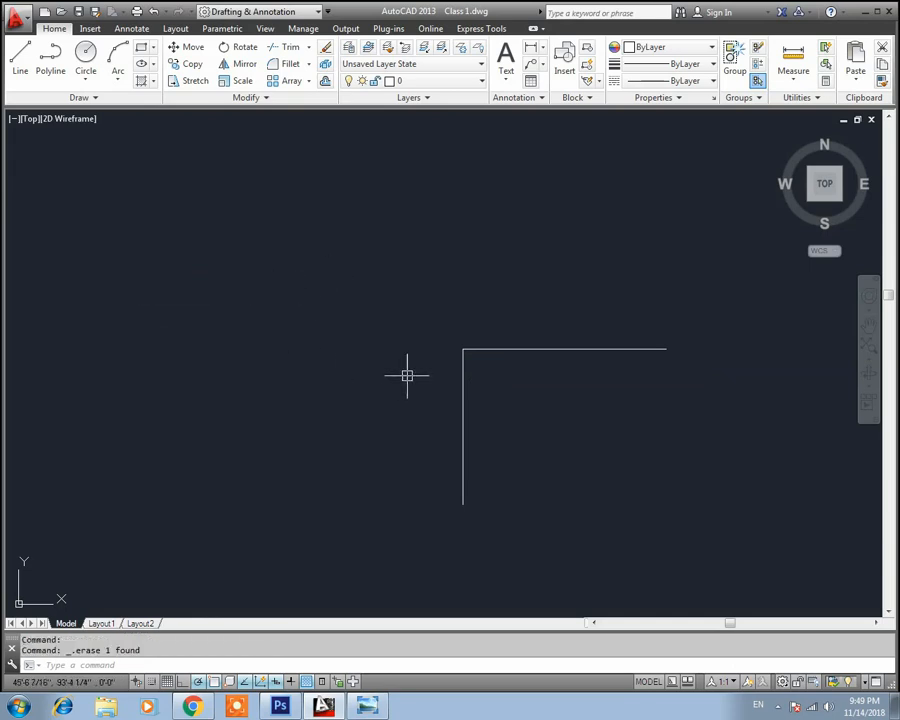
# Draw a horizontal line crossing the vertical line below the corner and extending to both sides of it
pyautogui.moveTo(407, 375)
pyautogui.mouseDown(button='middle')
pyautogui.moveTo(353, 367)
pyautogui.moveTo(448, 368)
pyautogui.mouseUp(button='middle')
pyautogui.press('Escape')
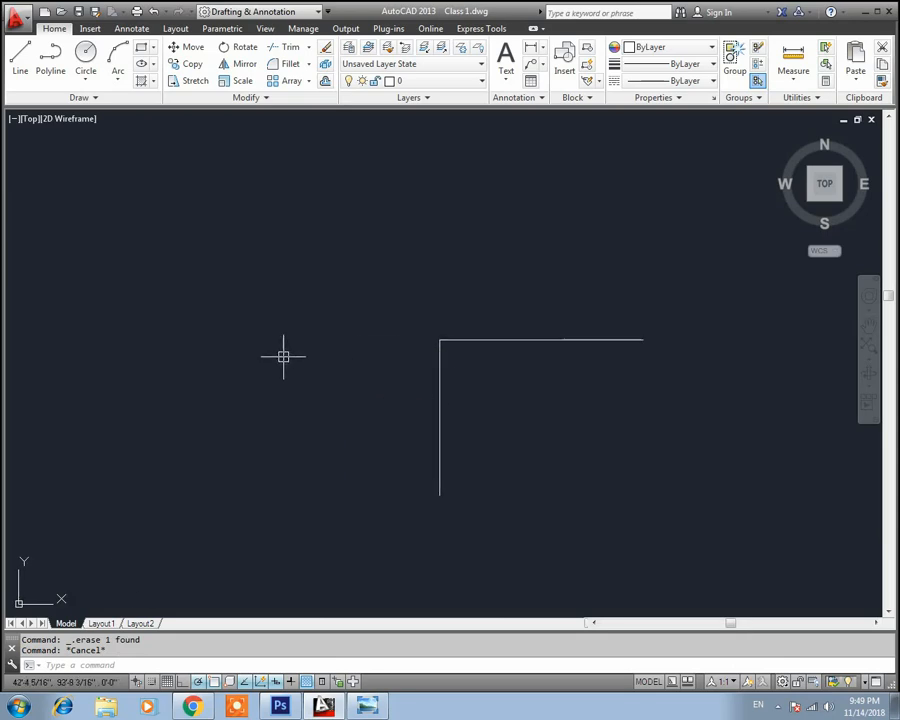
pyautogui.write('L')
pyautogui.press('Return')
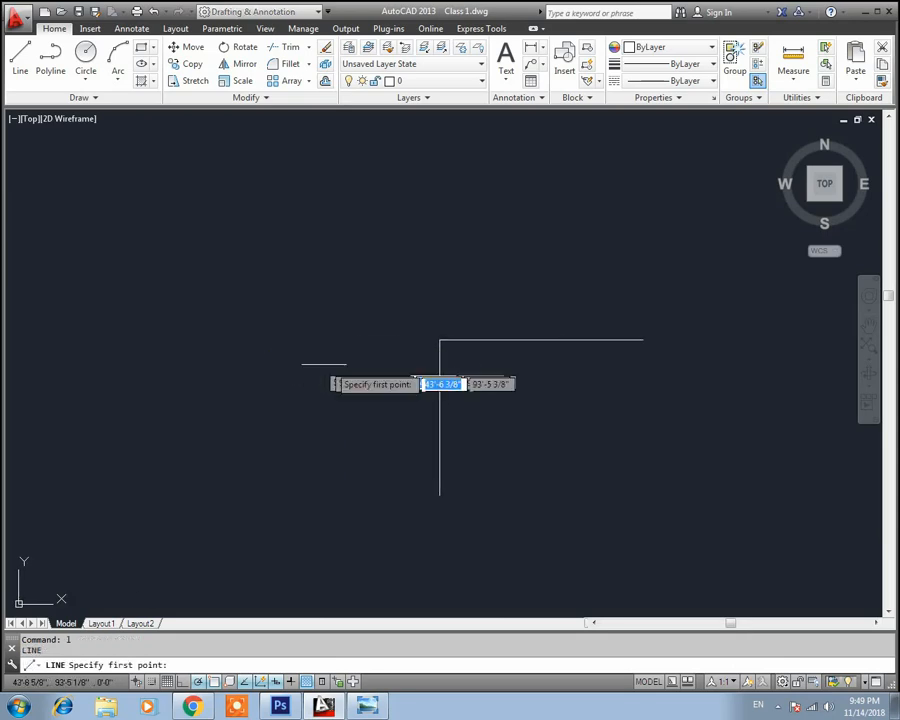
pyautogui.click(565, 401)
pyautogui.click(333, 401)
pyautogui.press('Escape')
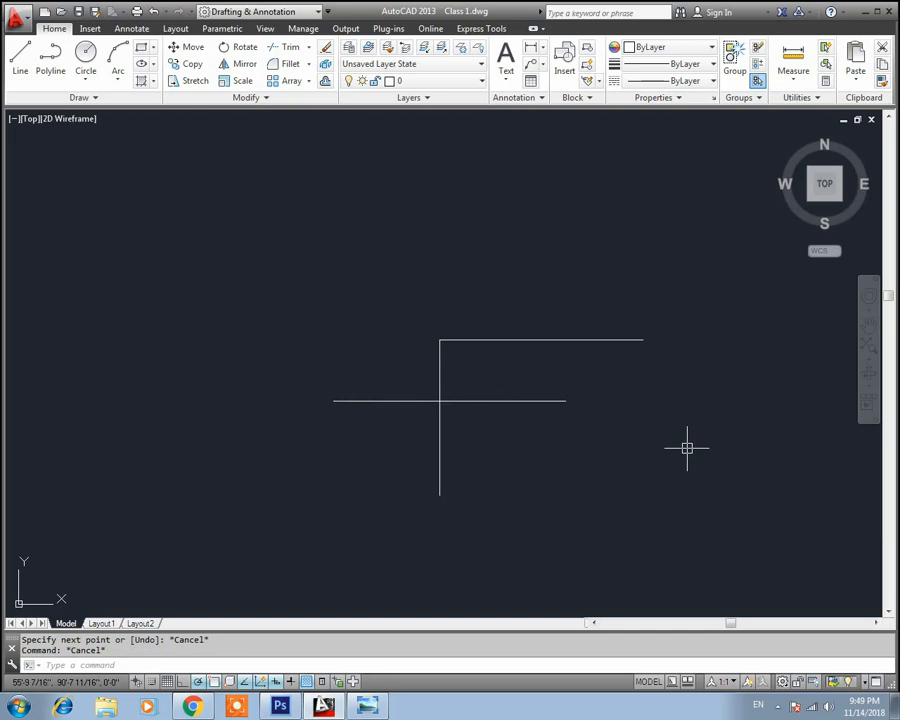
# Offset the crossing horizontal line 9" downward
pyautogui.write('o')
pyautogui.press('Return')
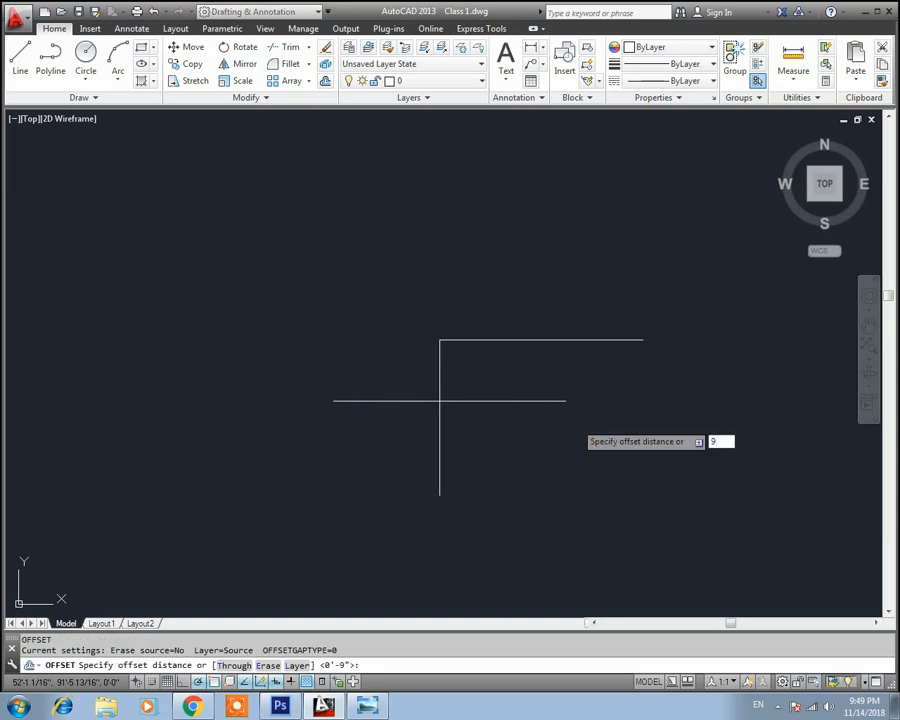
pyautogui.write('9')
pyautogui.press('Return')
pyautogui.click(540, 401)
pyautogui.click(532, 444)
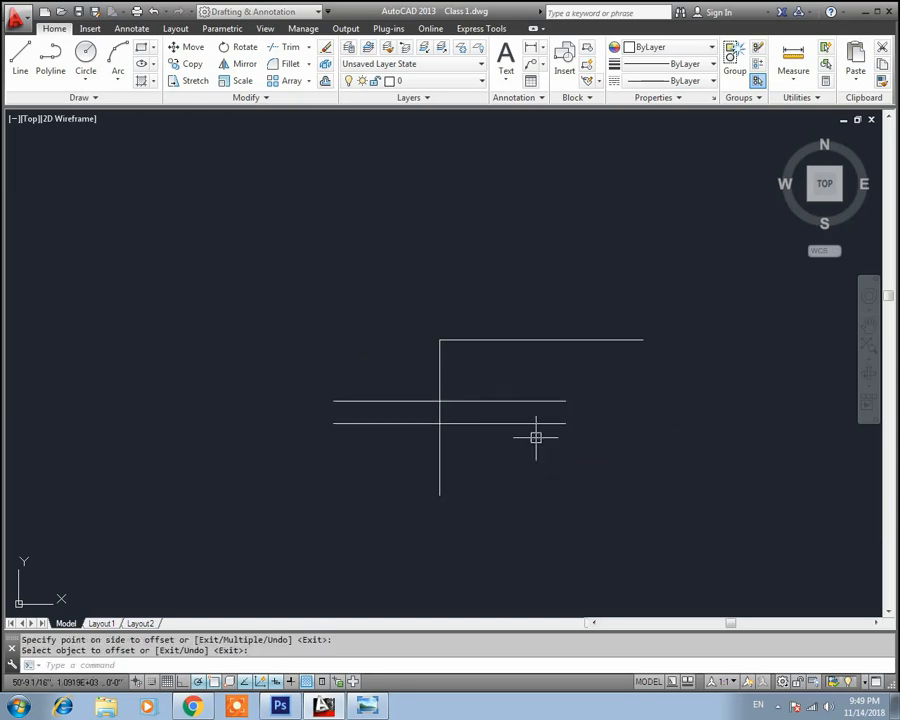
pyautogui.press('Return')
pyautogui.click(531, 424)
pyautogui.press('Escape')
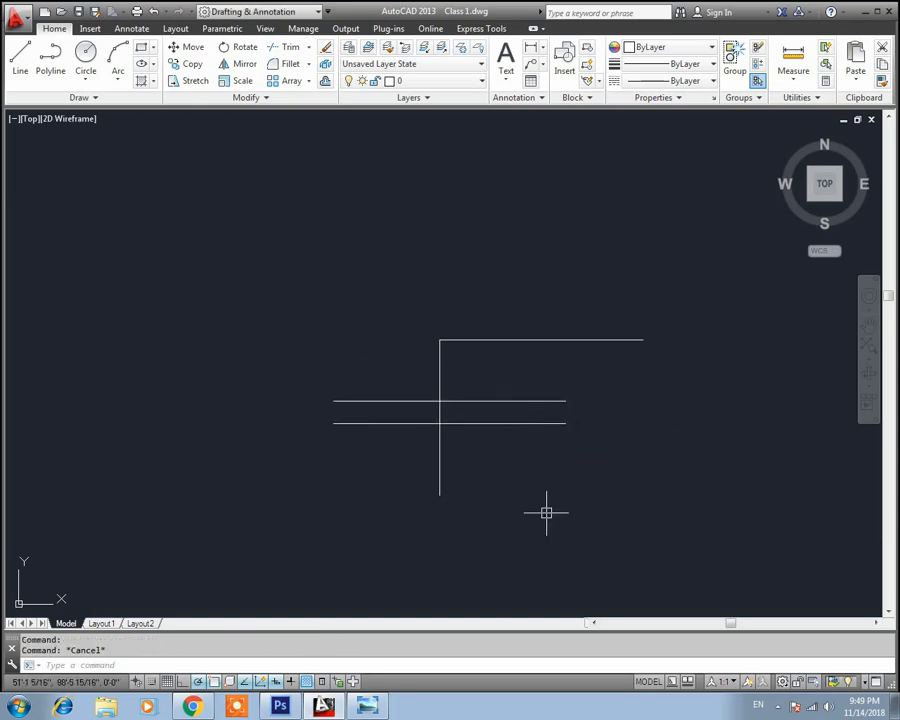
# Offset the lower crossing line 6" further downward
pyautogui.write('o')
pyautogui.press('Return')
pyautogui.write('6')
pyautogui.press('Return')
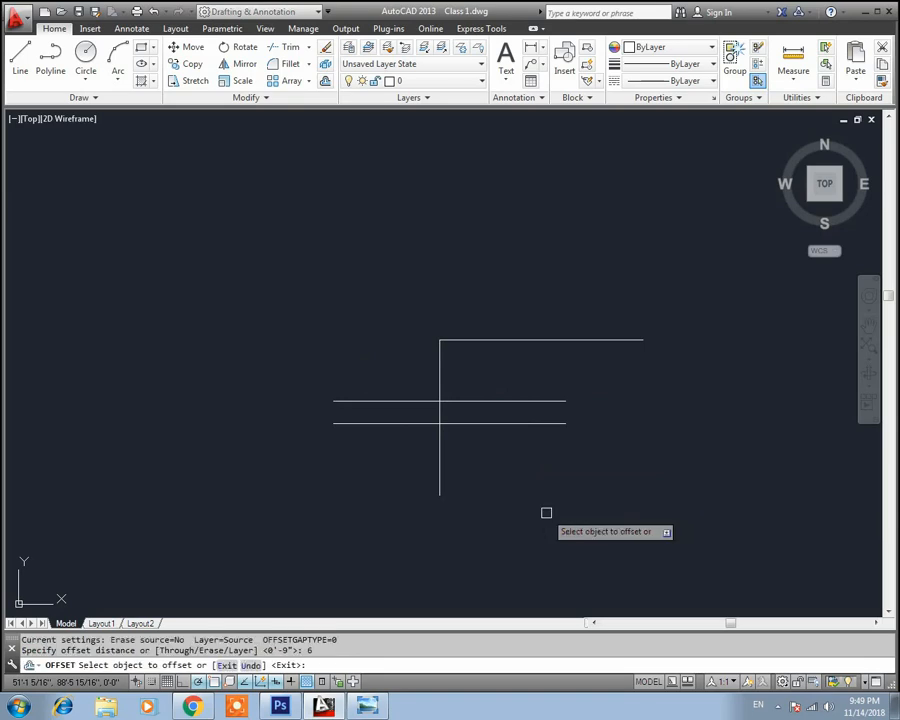
pyautogui.click(503, 424)
pyautogui.click(512, 482)
pyautogui.press('Escape')
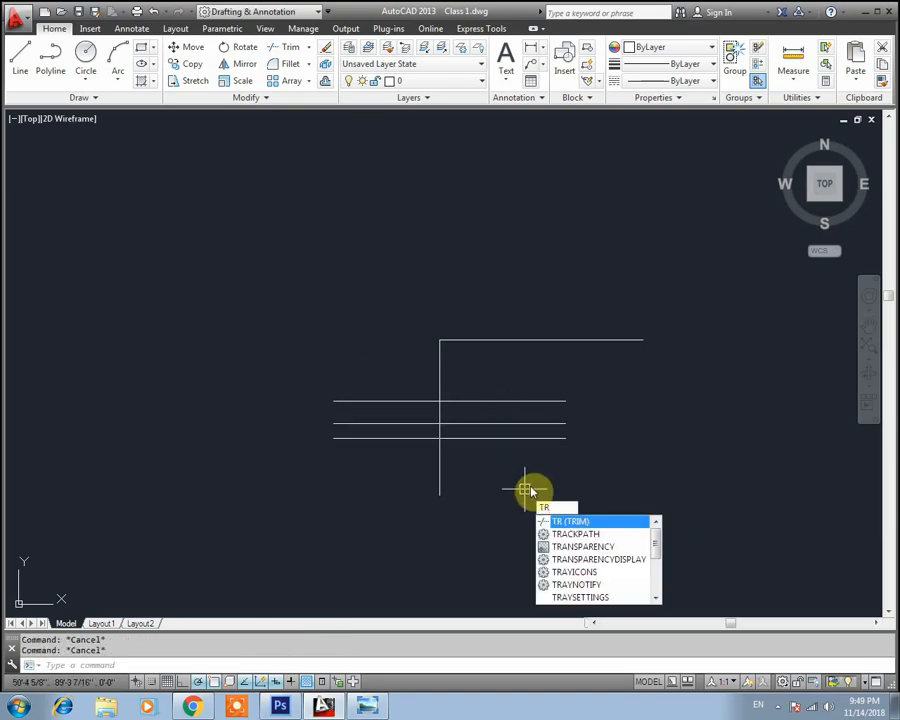
# Trim the two lower crossing lines right of the vertical line and the upper crossing line left of it, using all objects as cutting edges
pyautogui.press('Return')
pyautogui.press('Return')
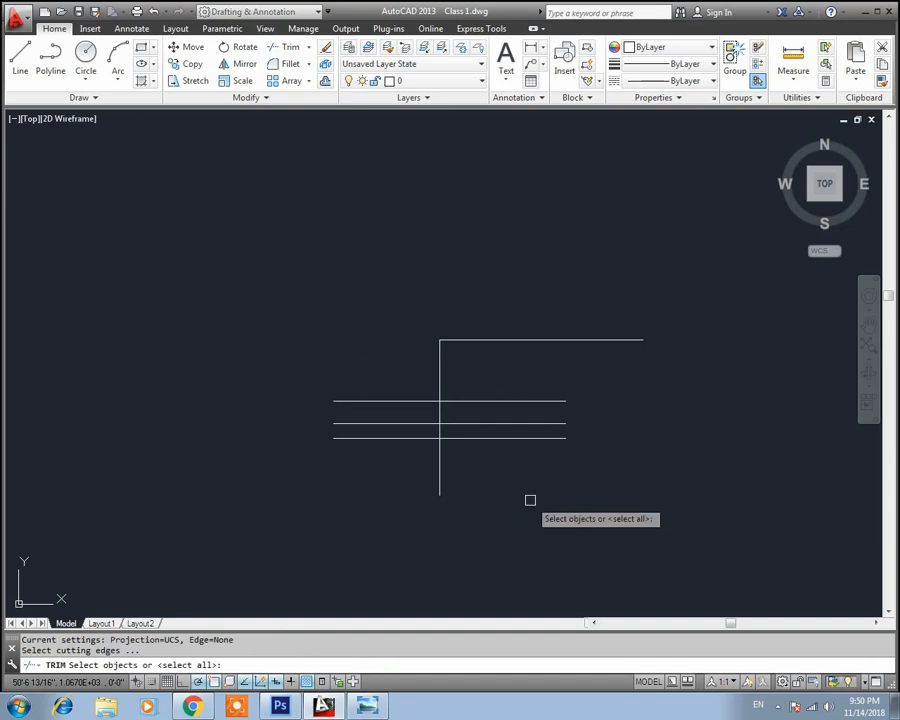
pyautogui.press('Return')
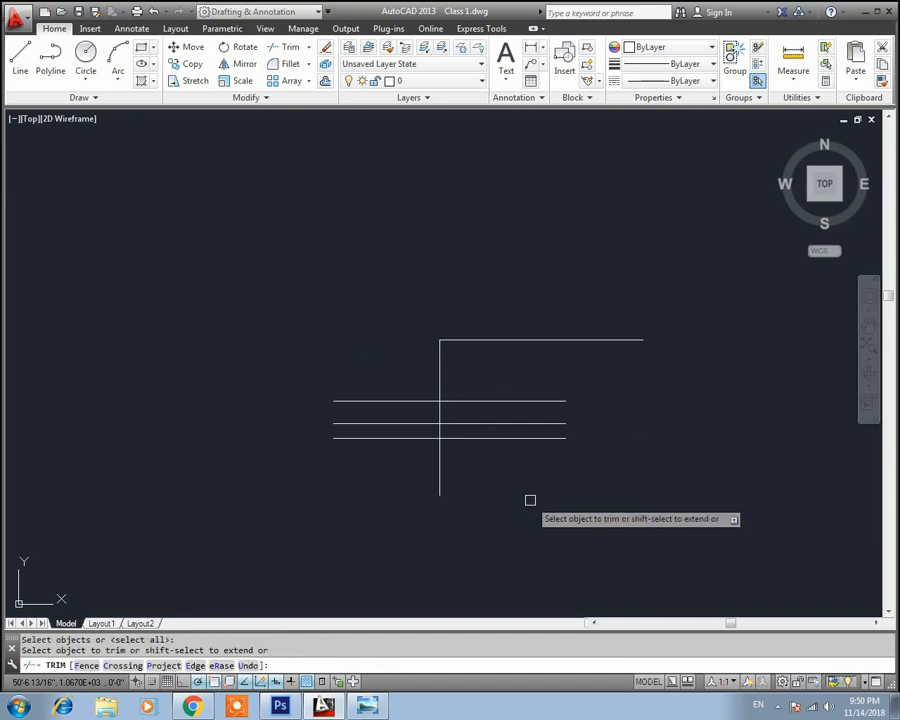
pyautogui.click(484, 436)
pyautogui.click(470, 423)
pyautogui.click(404, 401)
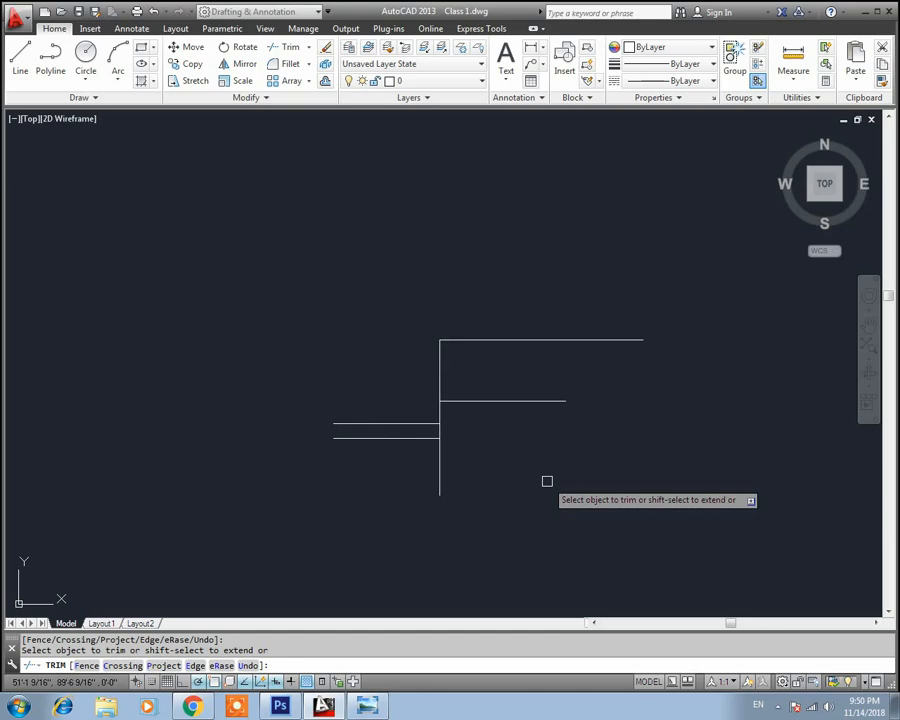
pyautogui.press('Escape')
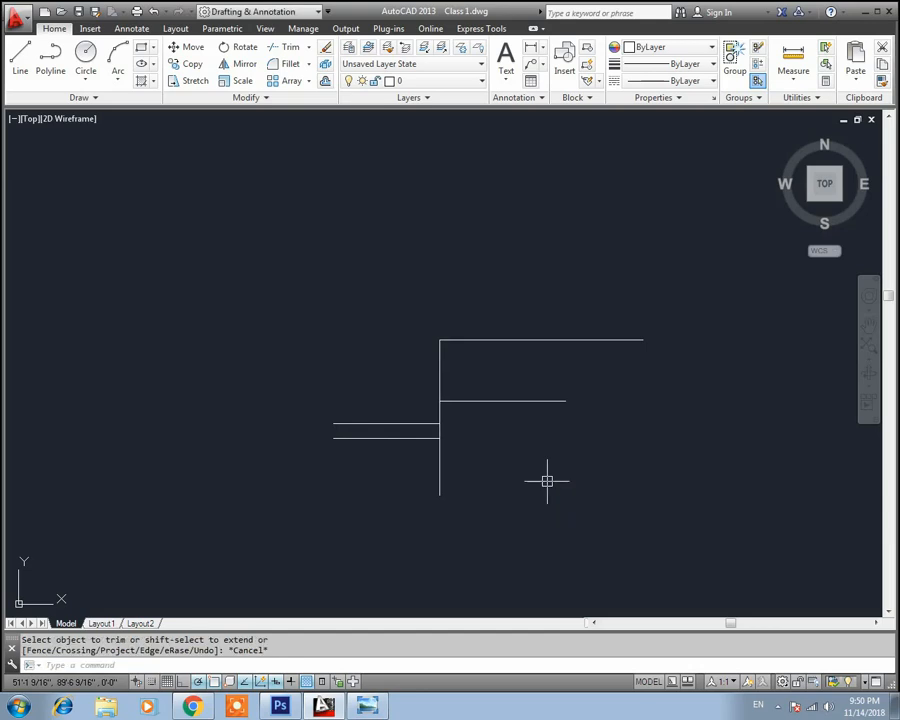
pyautogui.press('Escape')
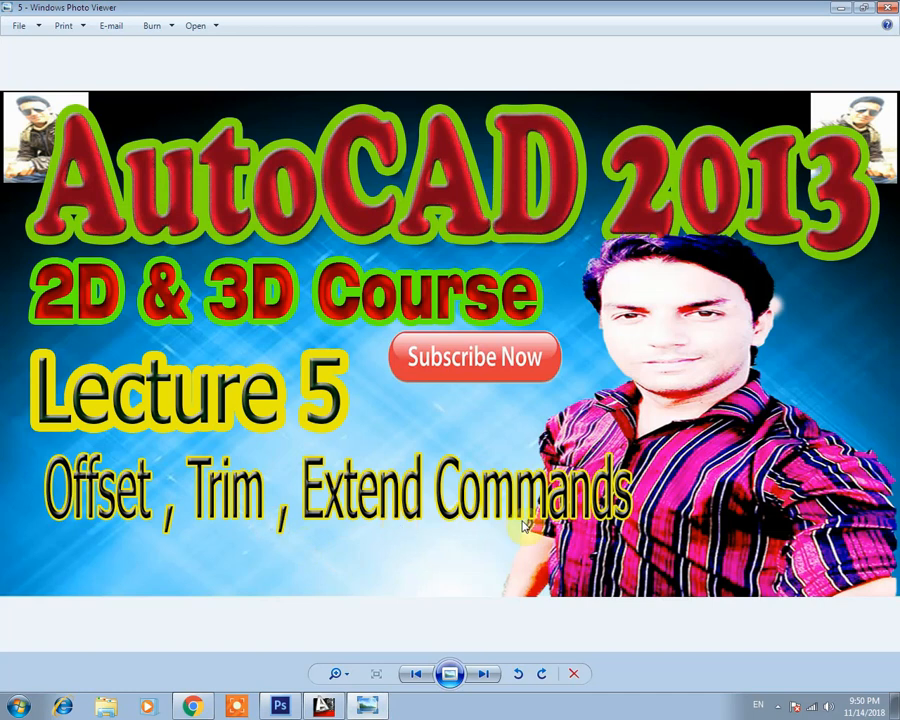
# Return to the AutoCAD drawing and erase all the lines in it
pyautogui.click(367, 706)
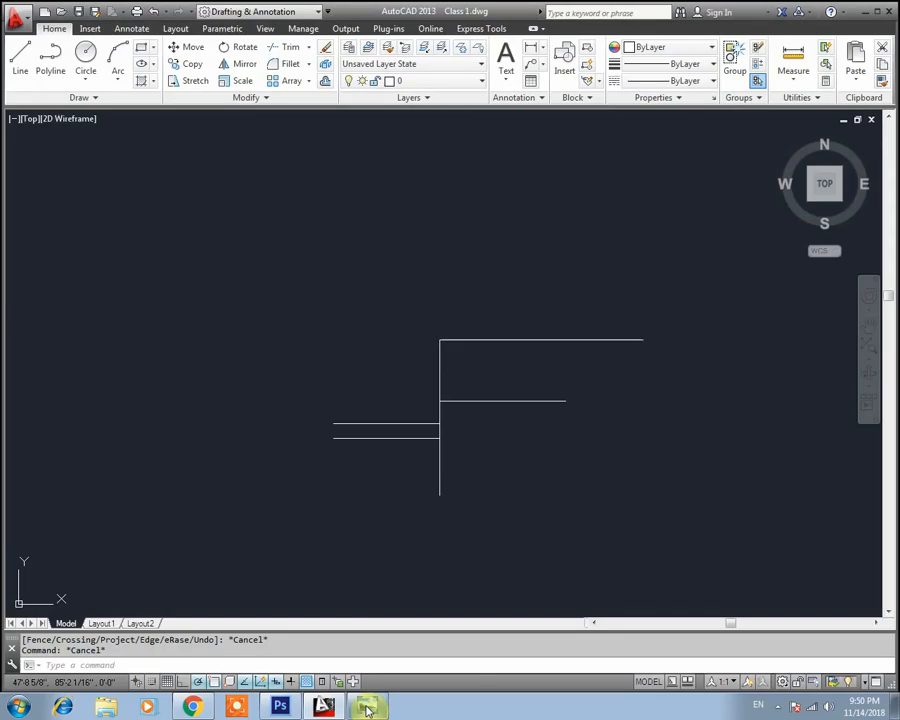
pyautogui.click(693, 327)
pyautogui.click(348, 520)
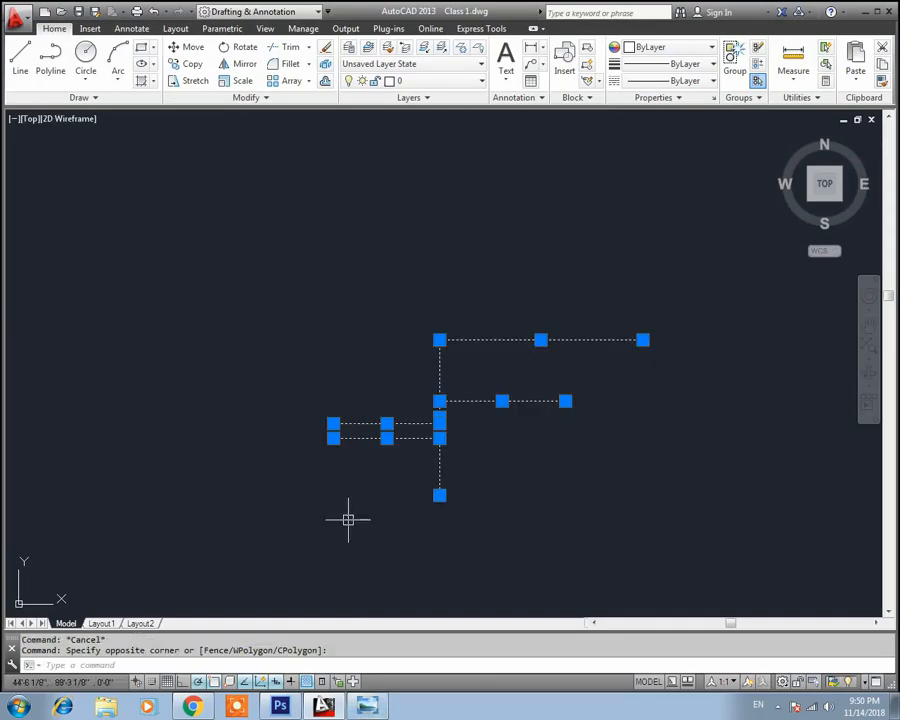
pyautogui.press('Delete')
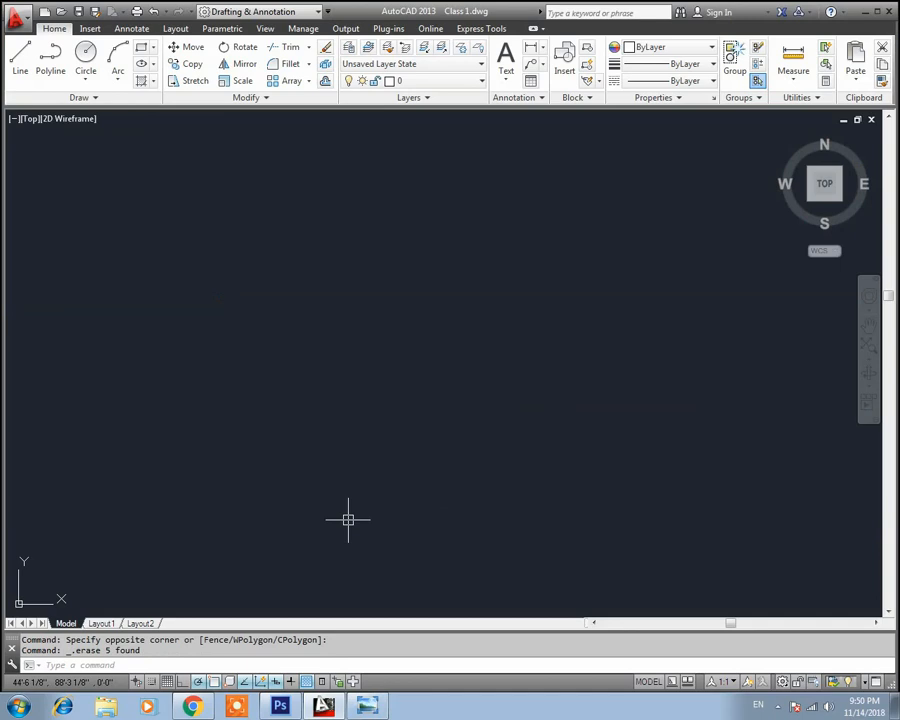
pyautogui.press('Escape')
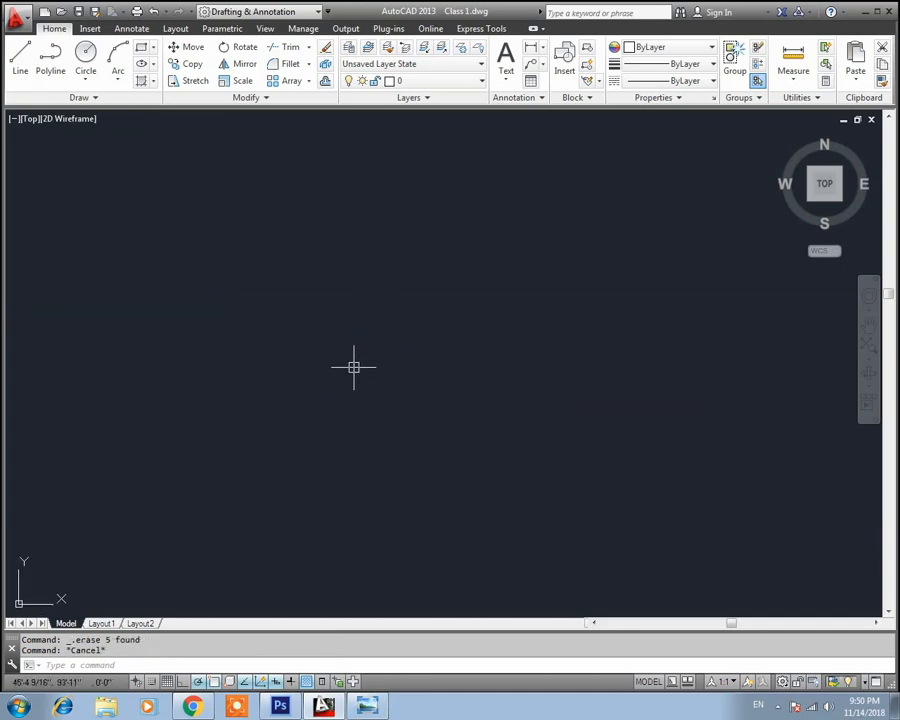
# Draw a 5' horizontal line in the left half of the empty drawing area
pyautogui.write('l')
pyautogui.press('Return')
pyautogui.click(225, 339)
pyautogui.write('5')
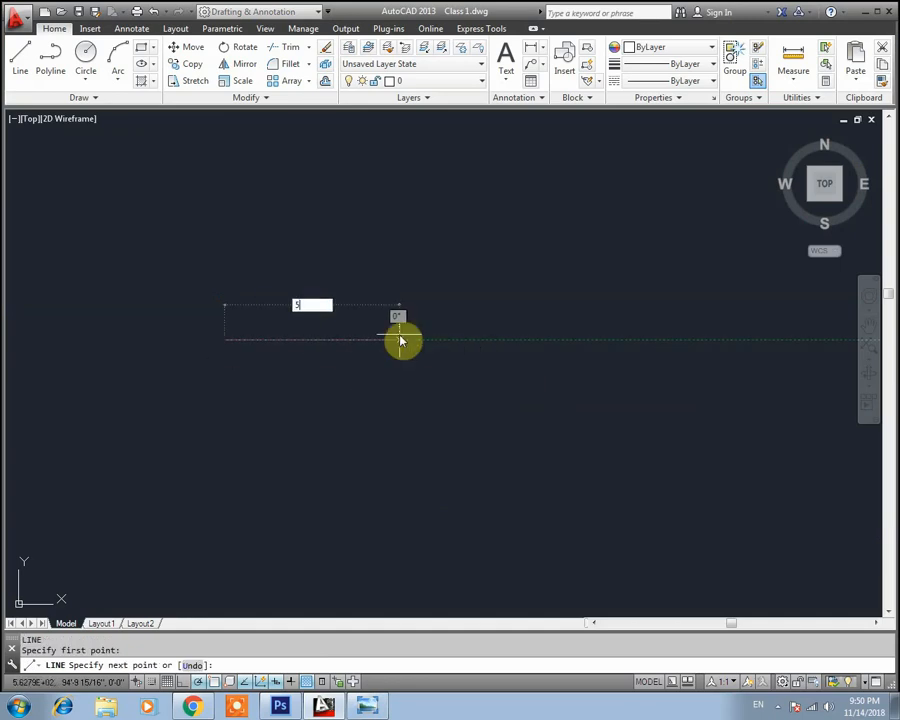
pyautogui.press('Return')
pyautogui.press('Escape')
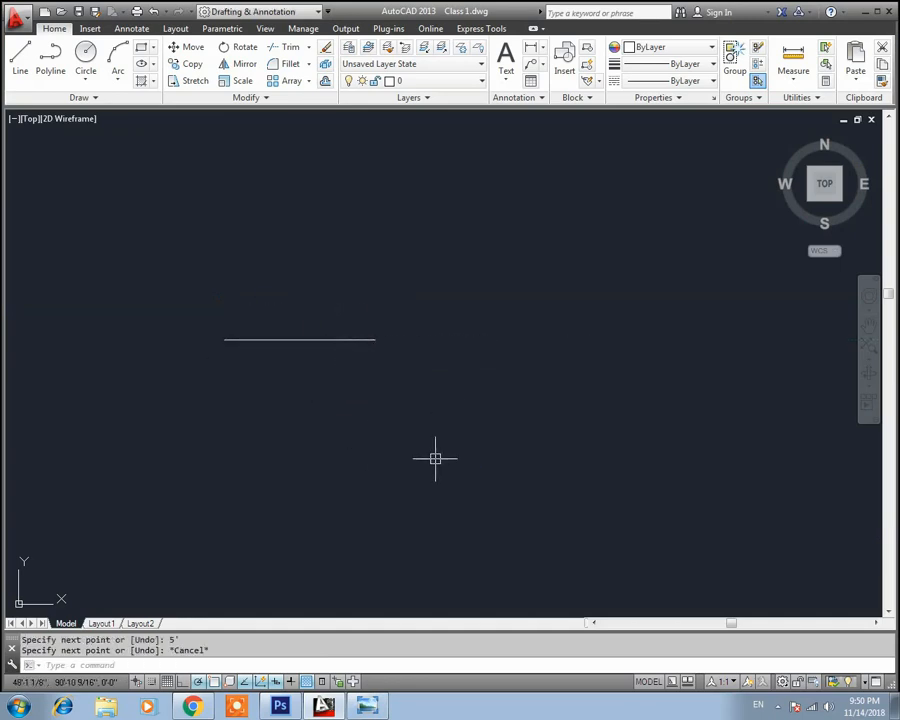
# Draw a vertical line about 8'-9" long, well to the right of the horizontal line and spanning its height
pyautogui.write('l')
pyautogui.press('Return')
pyautogui.click(636, 260)
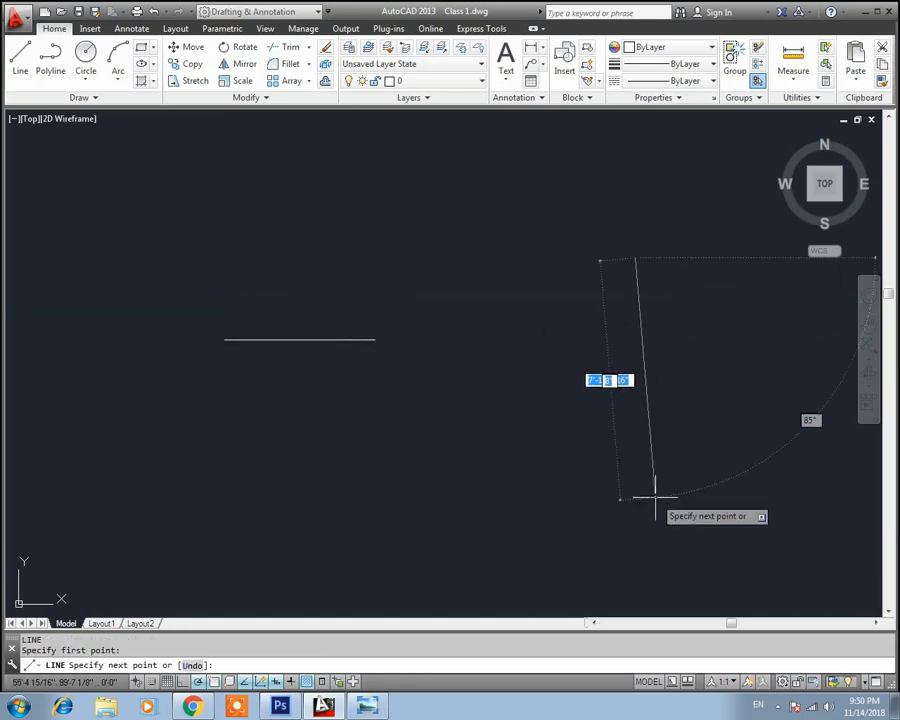
pyautogui.write('8\'-8 7/8"')
pyautogui.press('Return')
pyautogui.press('Escape')
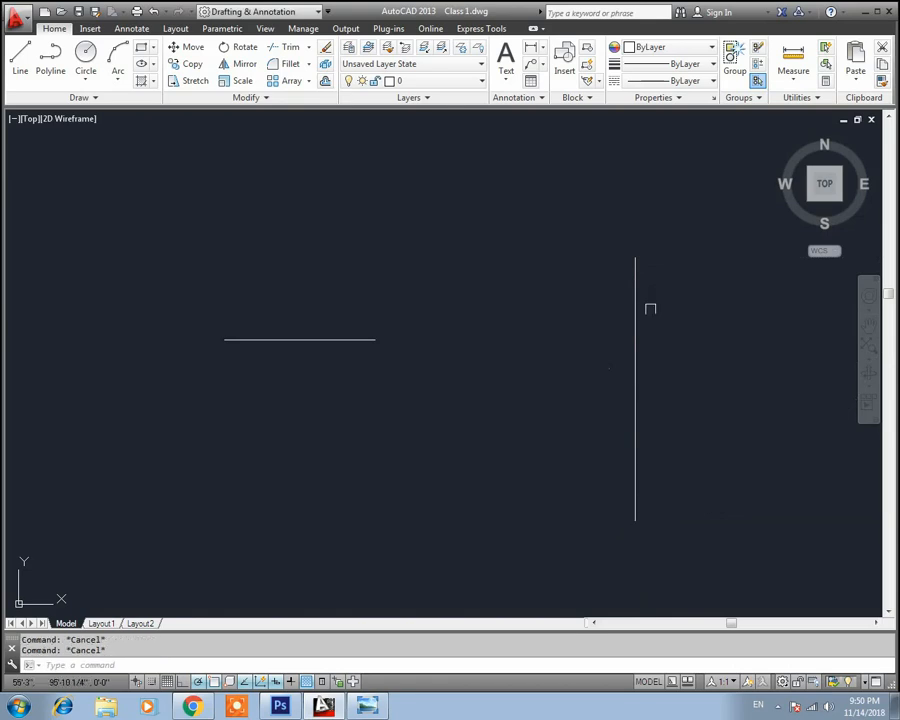
pyautogui.click(634, 332)
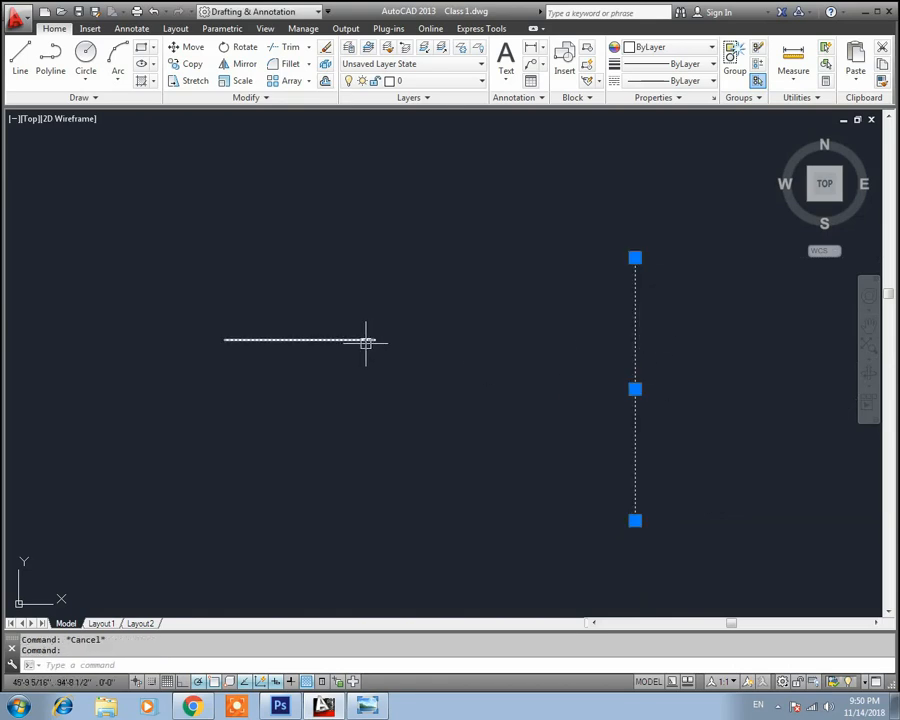
pyautogui.press('Escape')
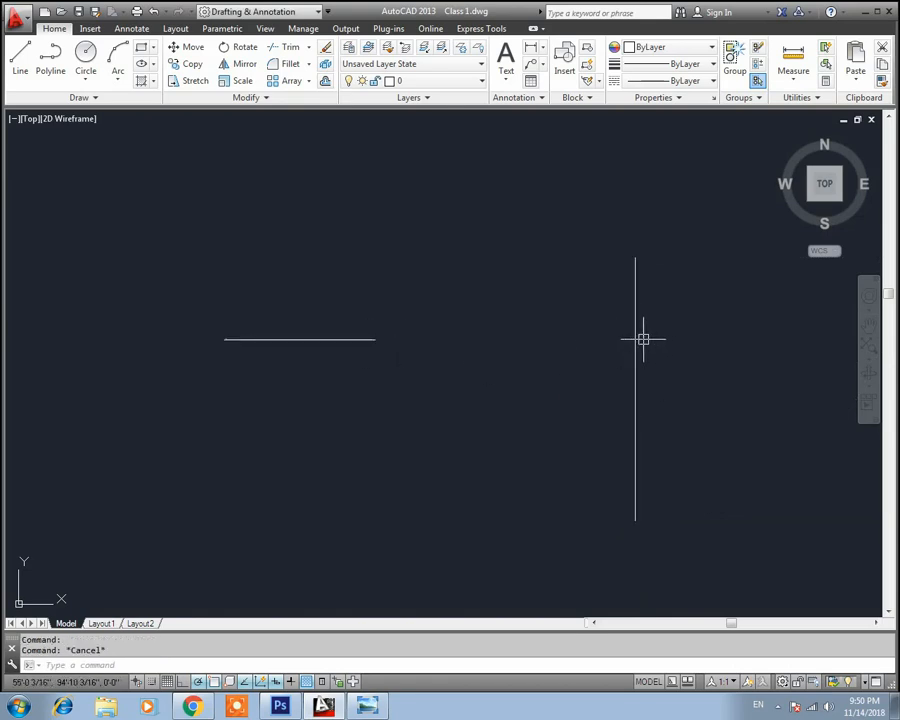
pyautogui.moveTo(432, 393); pyautogui.dragTo(402, 376, button='middle')
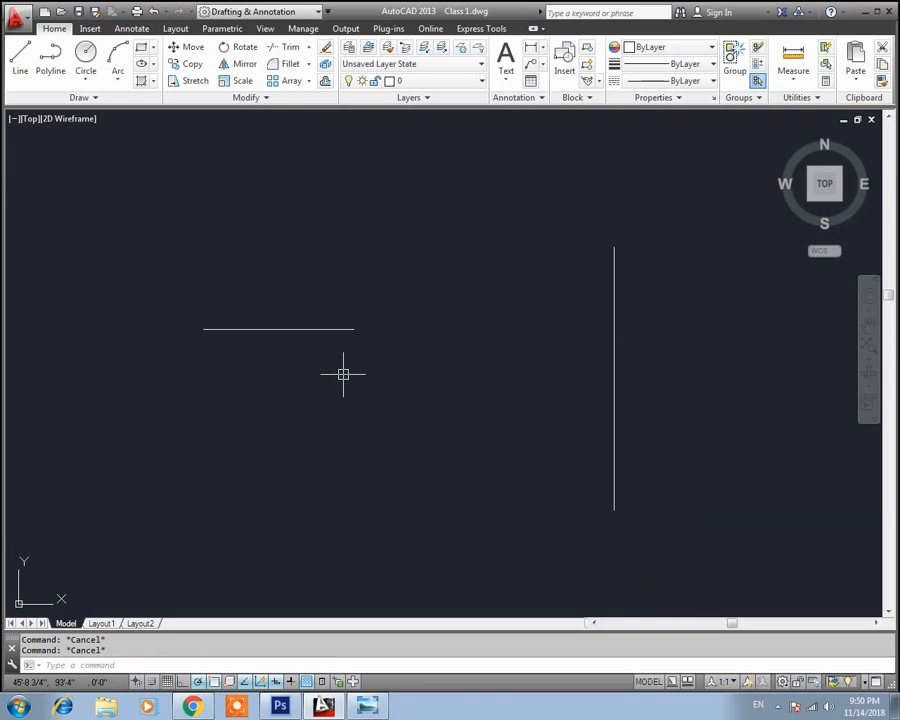
# Extend the horizontal line's right end to the vertical line, using all objects as boundaries, and check the lengthened line by selecting it
pyautogui.write('ex')
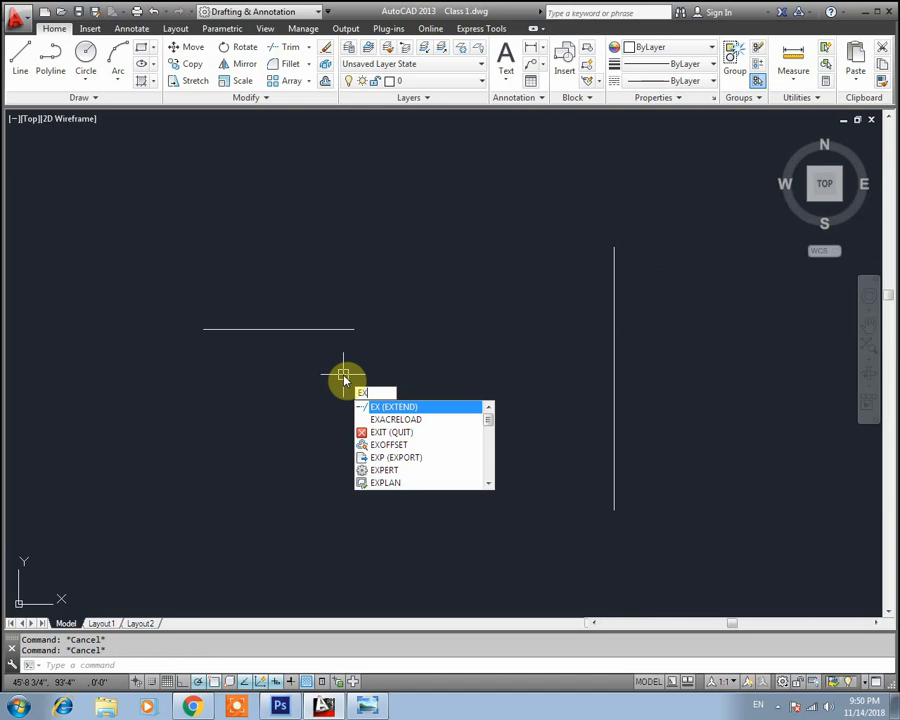
pyautogui.press('Return')
pyautogui.press('Return')
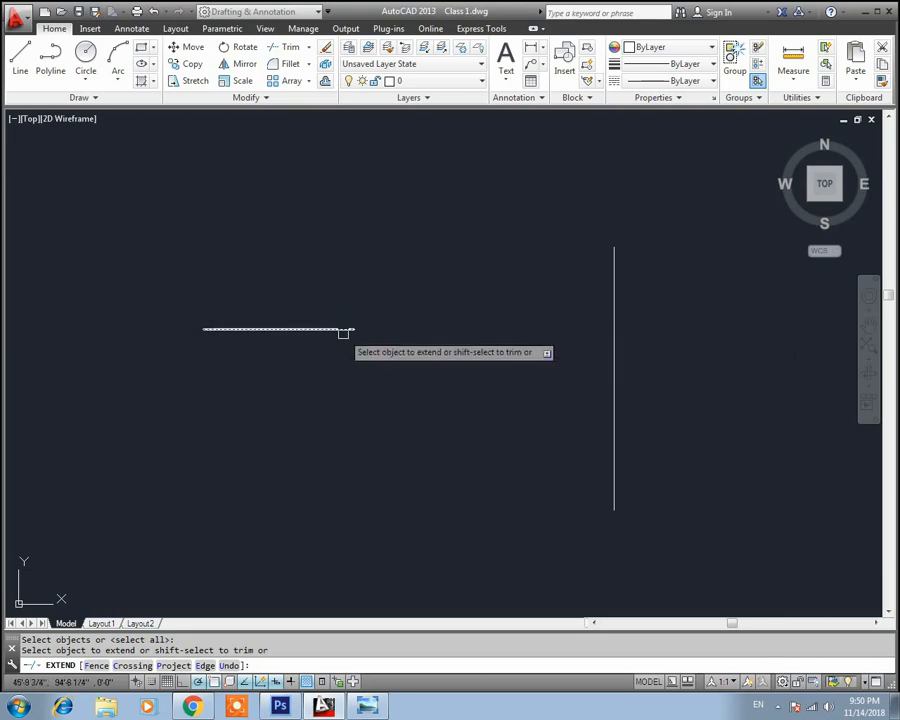
pyautogui.click(345, 329)
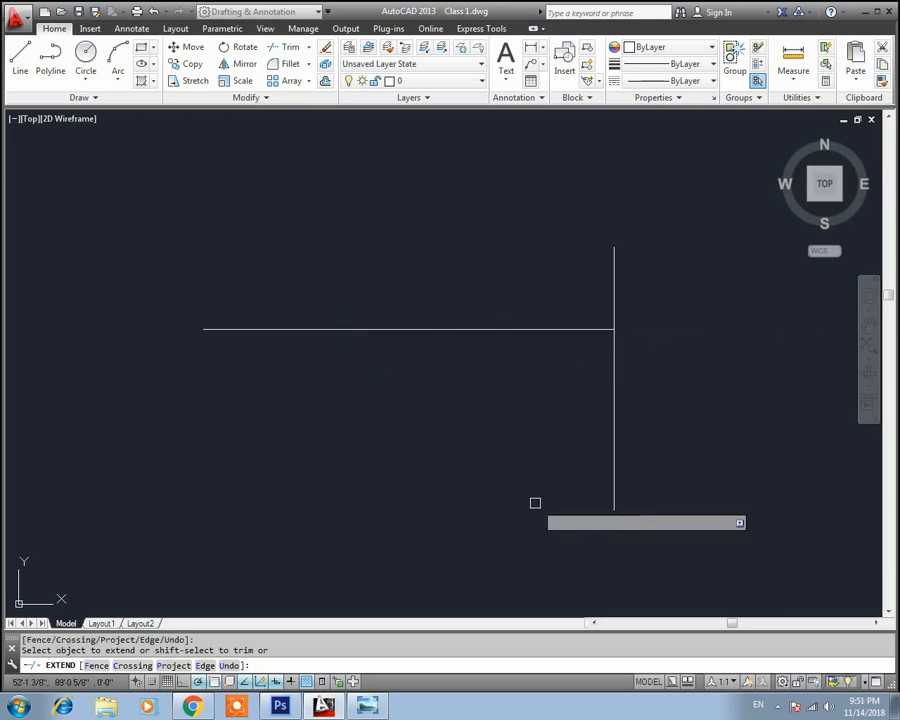
pyautogui.press('Escape')
pyautogui.click(462, 328)
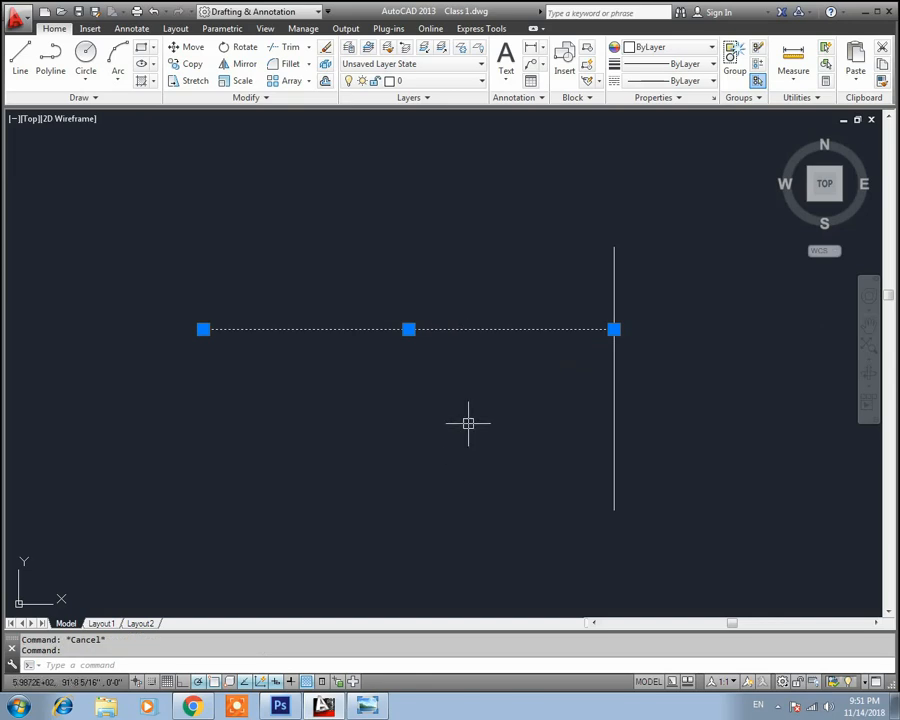
pyautogui.press('Escape')
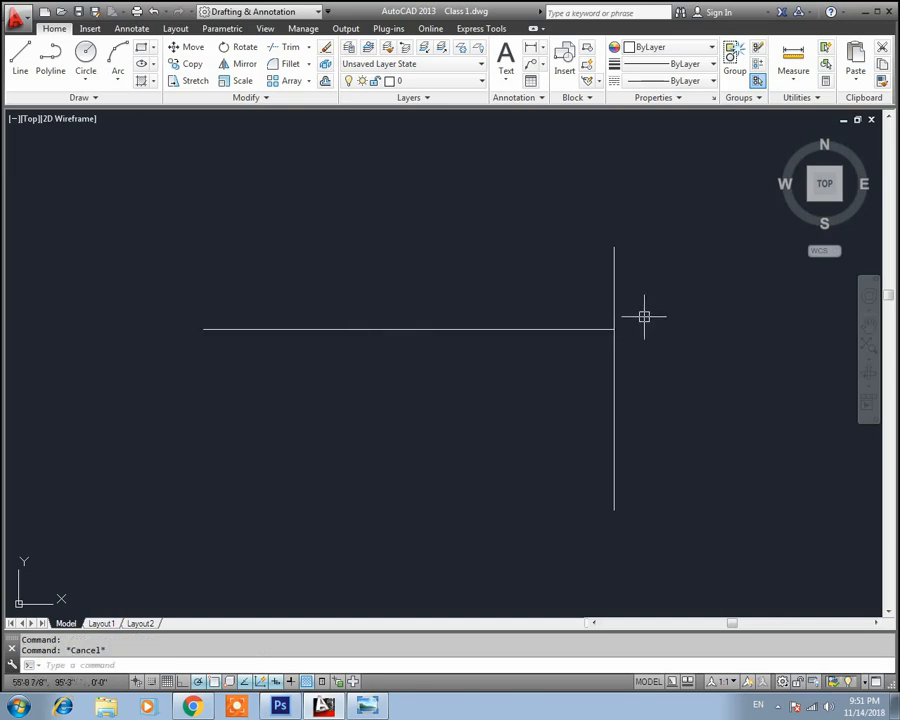
# Draw a short horizontal line above the long horizontal line, higher than the top end of the vertical line
pyautogui.moveTo(494, 262); pyautogui.dragTo(478, 353, button='middle')
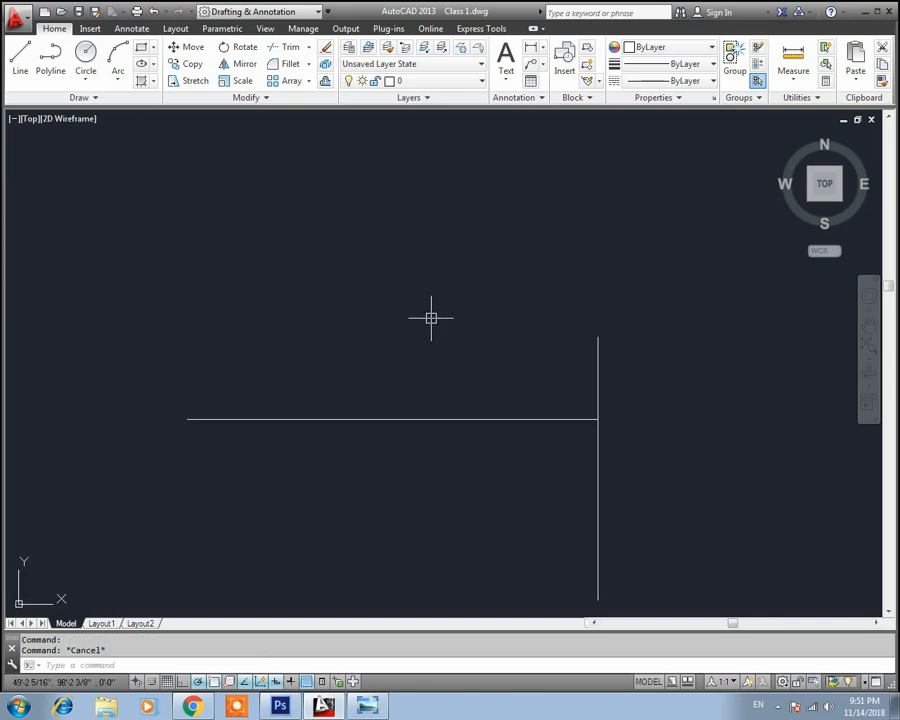
pyautogui.write('l')
pyautogui.press('Return')
pyautogui.click(251, 218)
pyautogui.click(387, 221)
pyautogui.press('Escape')
pyautogui.press('Escape')
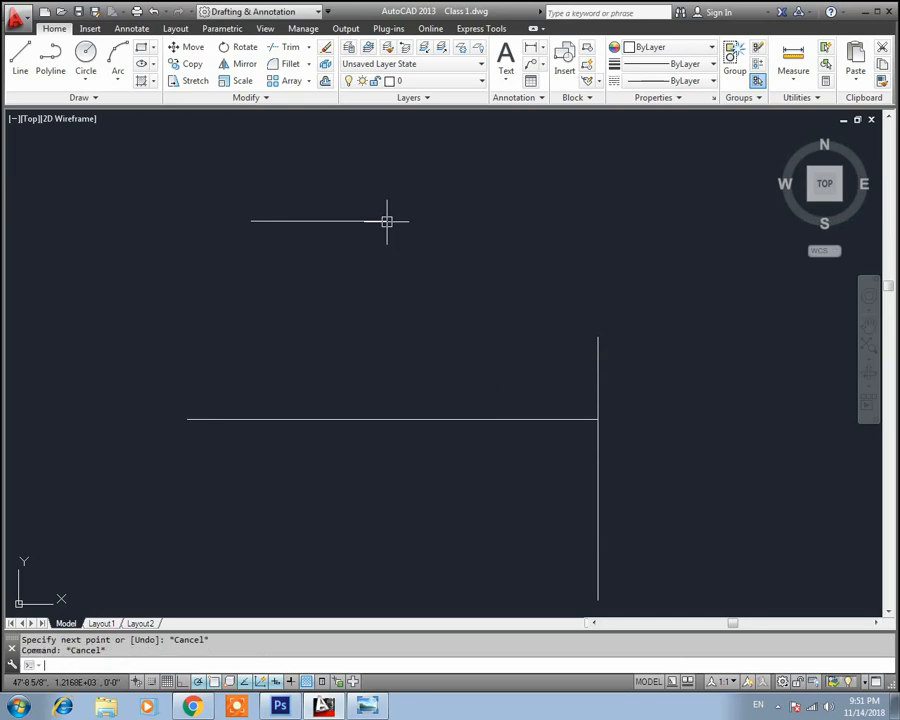
# Try to extend the right end of the short upper horizontal line, using all objects as boundaries
pyautogui.write('ex')
pyautogui.press('Return')
pyautogui.press('Return')
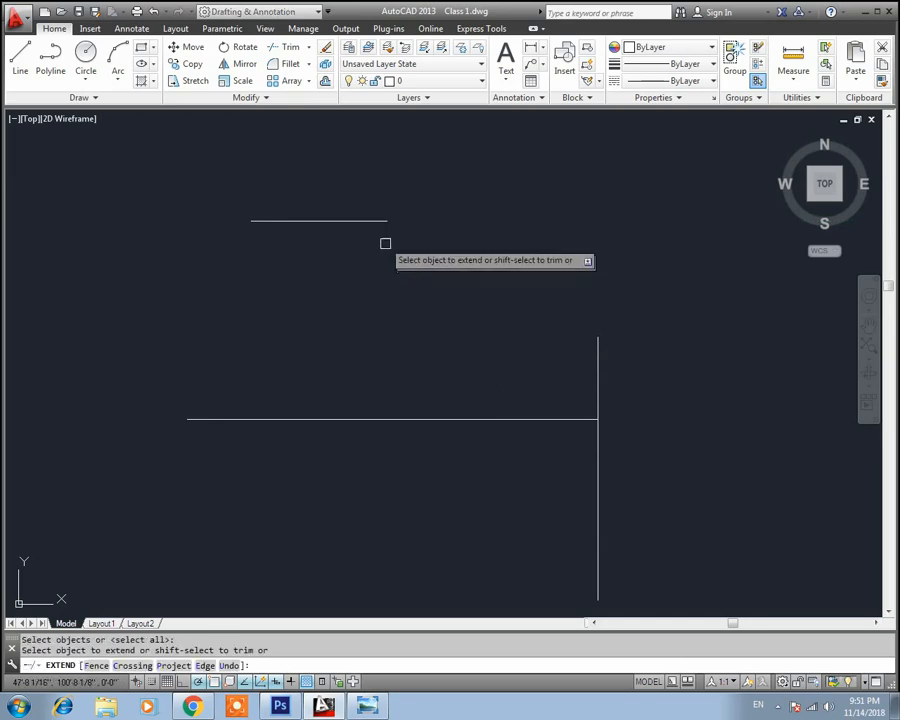
pyautogui.click(374, 221)
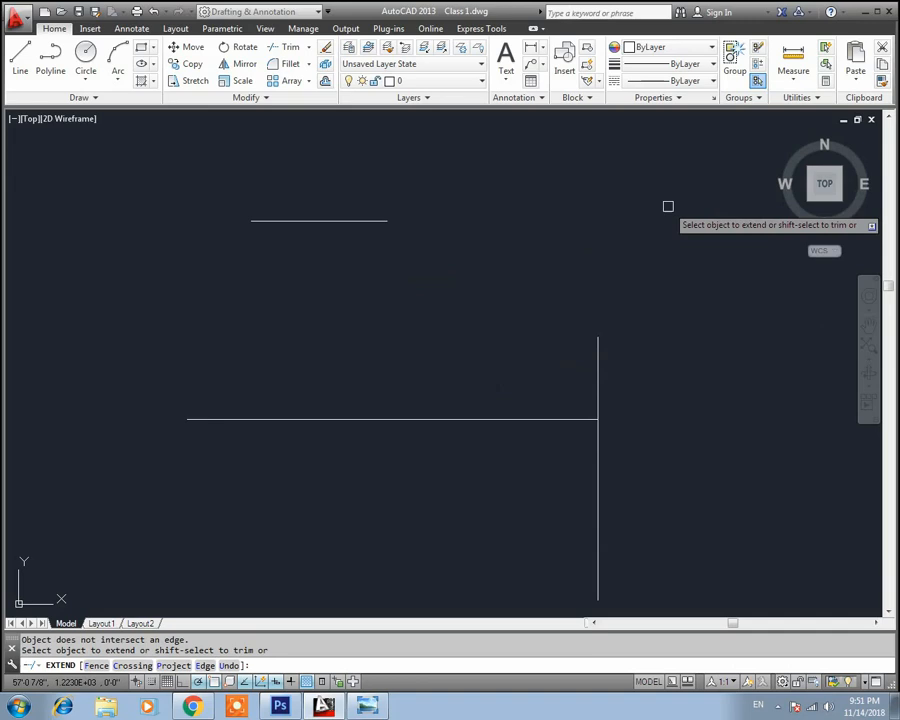
pyautogui.press('Escape')
pyautogui.press('Escape')
# Draw a short vertical line to the right of the upper horizontal line, starting at about that line's height and running downward
pyautogui.write('l')
pyautogui.press('Return')
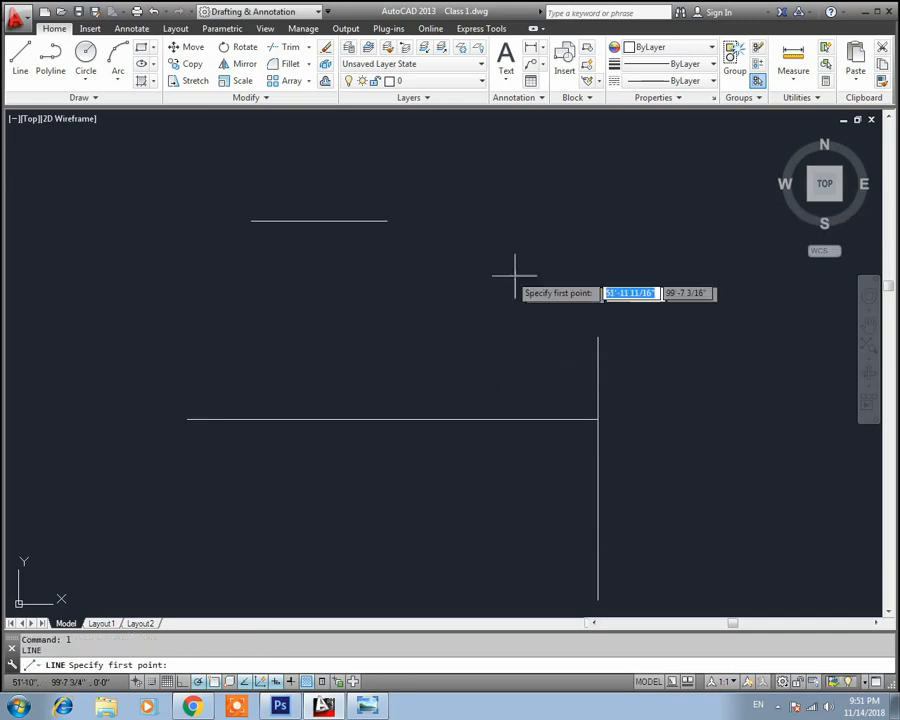
pyautogui.click(479, 218)
pyautogui.click(479, 272)
pyautogui.press('Escape')
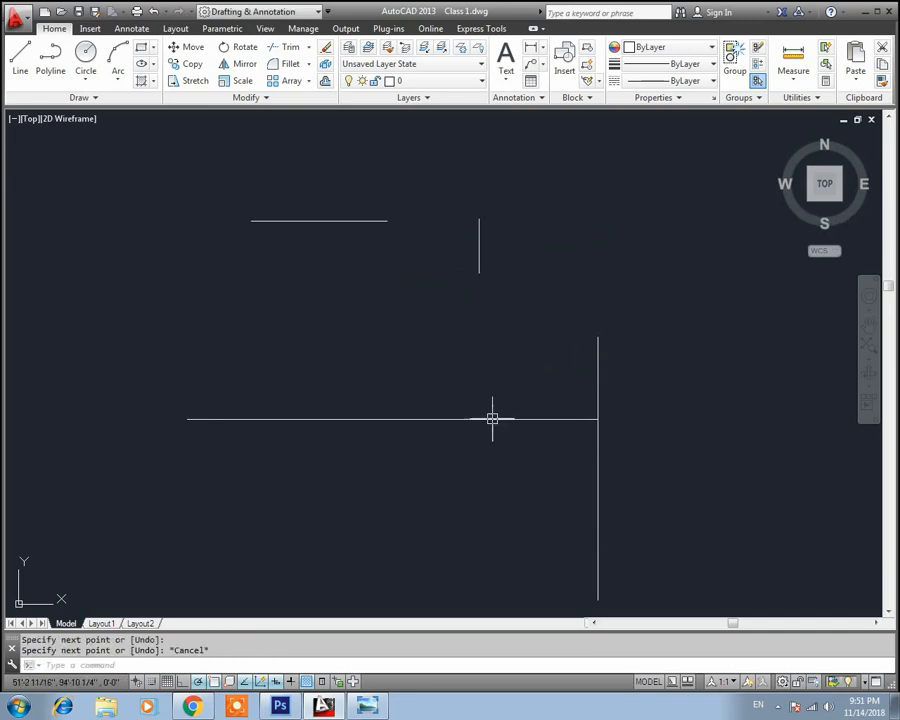
# Extend the short vertical line down to the long horizontal line, using all objects as boundaries
pyautogui.write('ex')
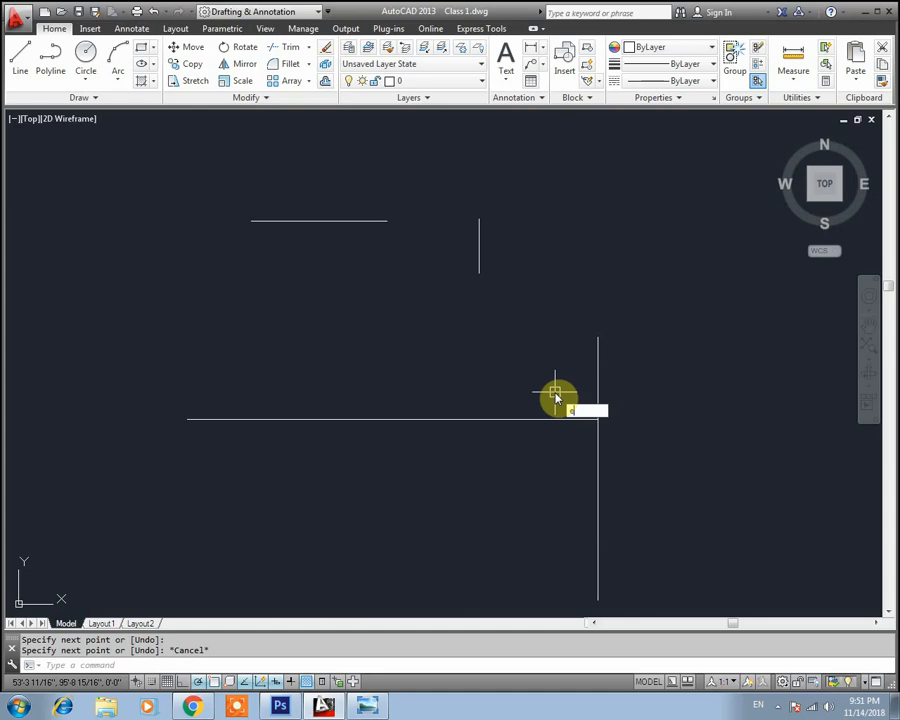
pyautogui.press('Return')
pyautogui.press('Return')
pyautogui.click(478, 265)
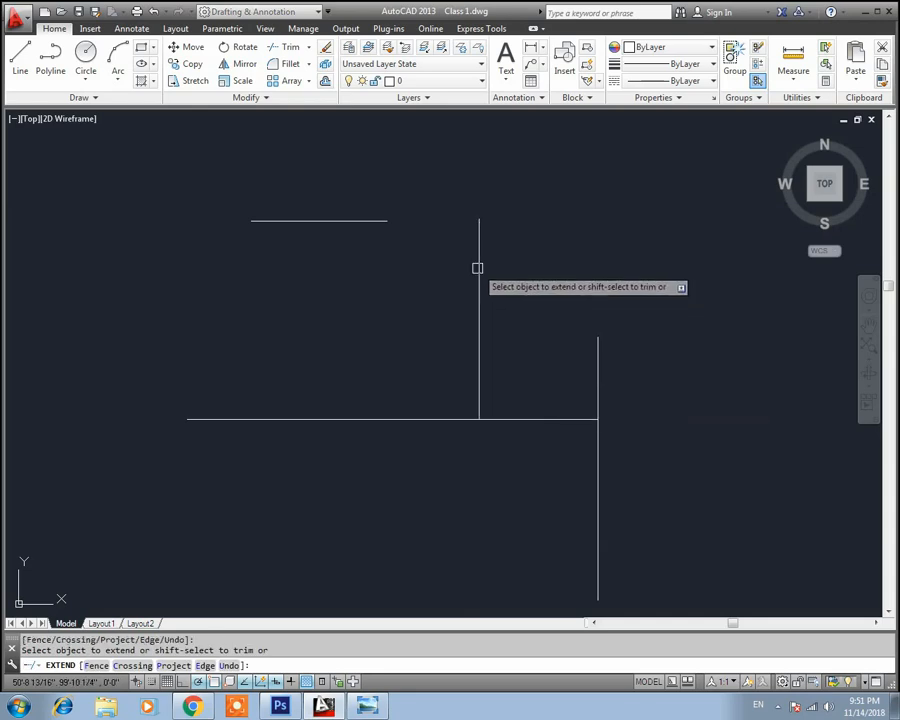
pyautogui.click(480, 419)
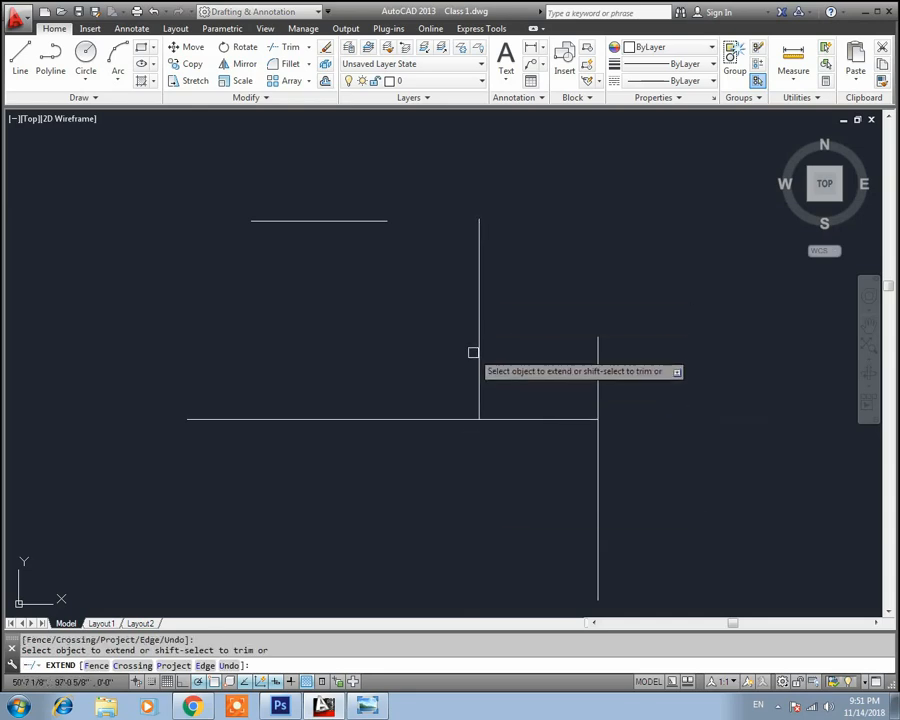
pyautogui.press('Escape')
pyautogui.moveTo(415, 401); pyautogui.dragTo(368, 390, button='middle')
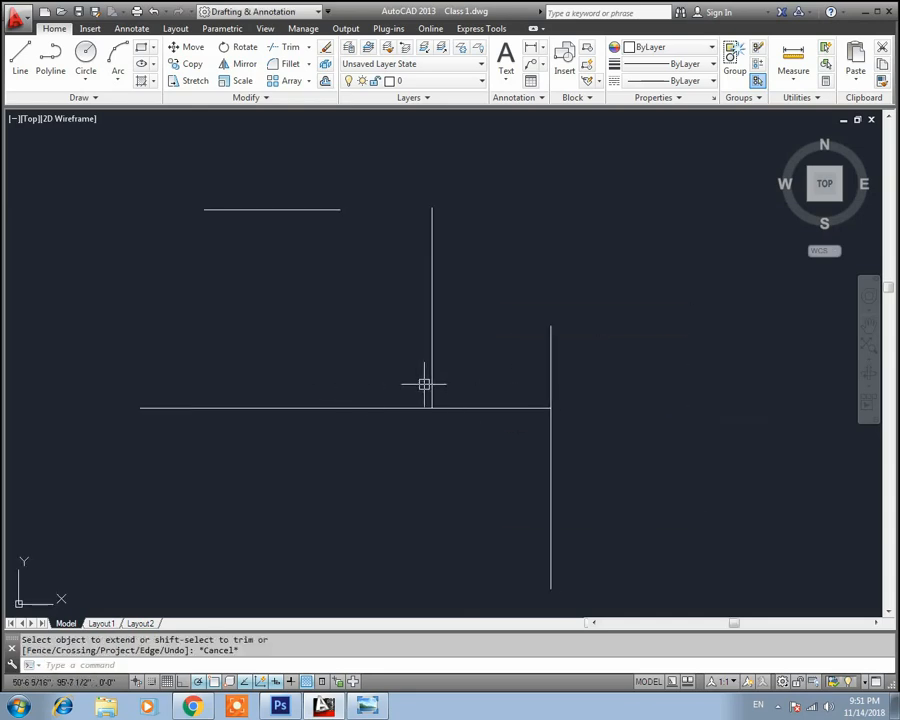
pyautogui.press('Escape')
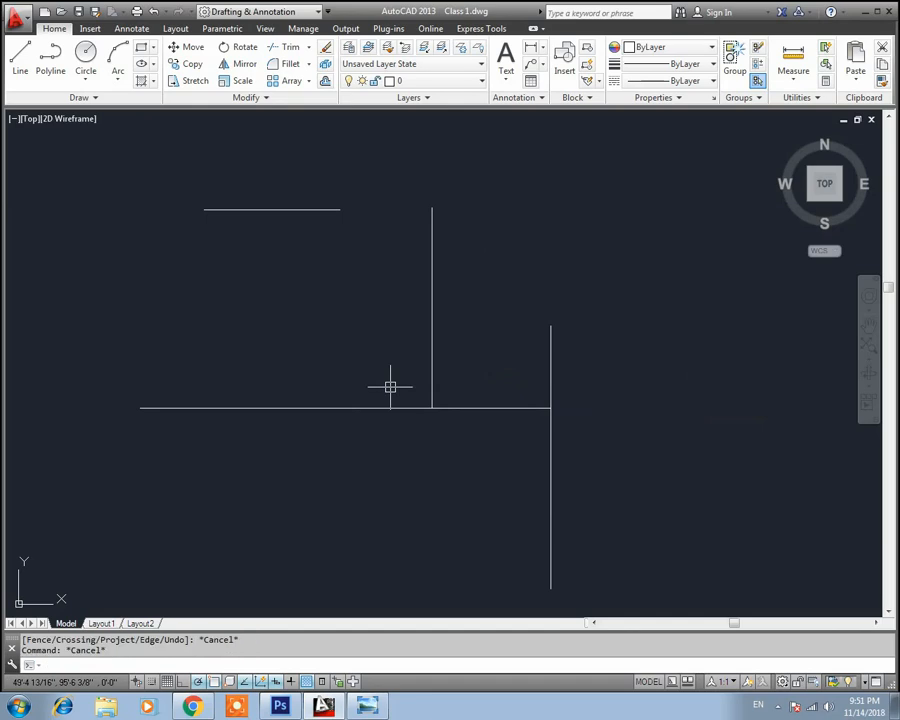
pyautogui.write('l')
pyautogui.press('Return')
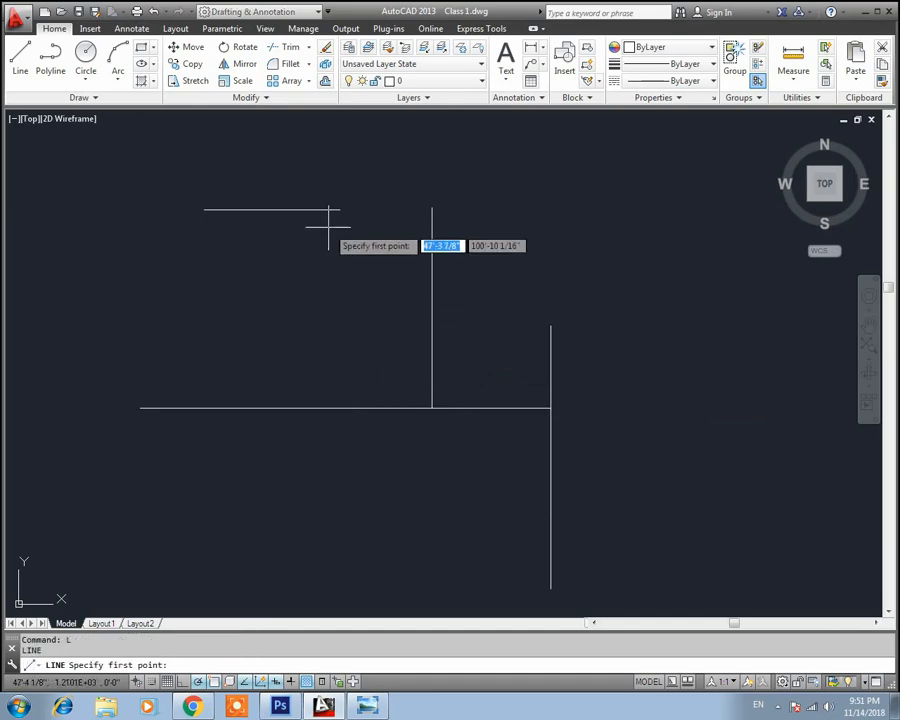
pyautogui.press('Escape')
pyautogui.press('Escape')
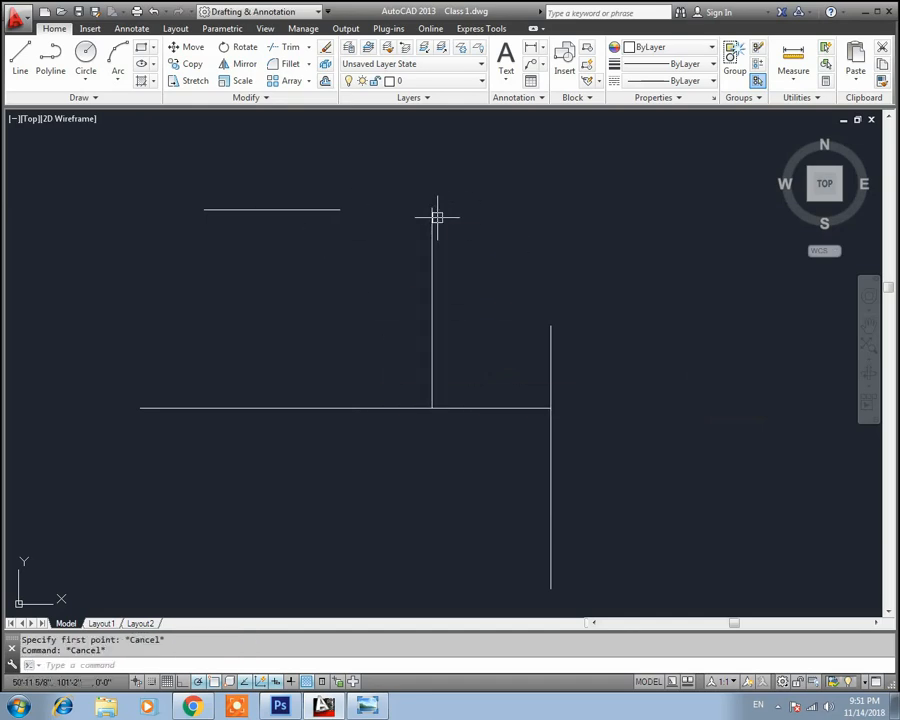
# Extend the upper horizontal line's right end to the neighbouring vertical line, using all objects as boundaries
pyautogui.write('ex')
pyautogui.press('Return')
pyautogui.press('Return')
pyautogui.click(324, 209)
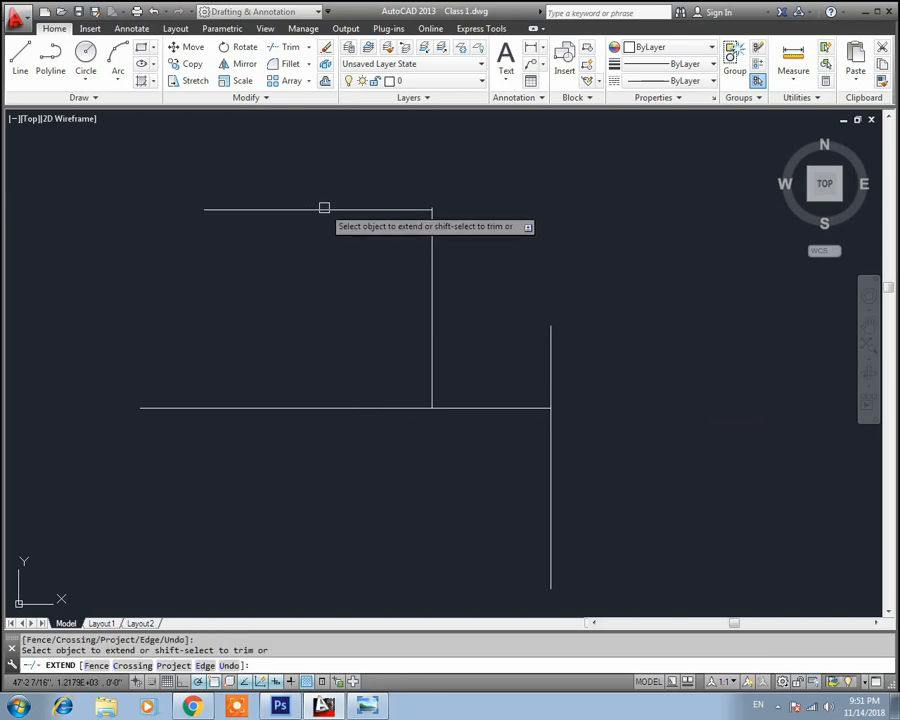
pyautogui.press('Escape')
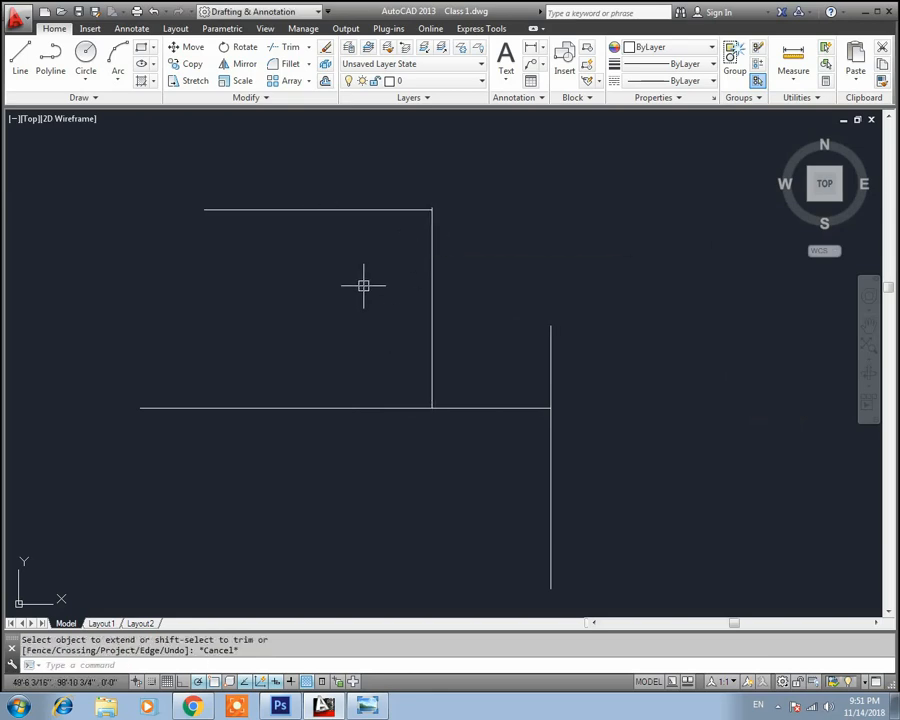
# Draw a short horizontal line to the left of the other lines, at a height between the two long horizontal lines
pyautogui.moveTo(363, 286); pyautogui.dragTo(393, 269, button='middle')
pyautogui.write('l')
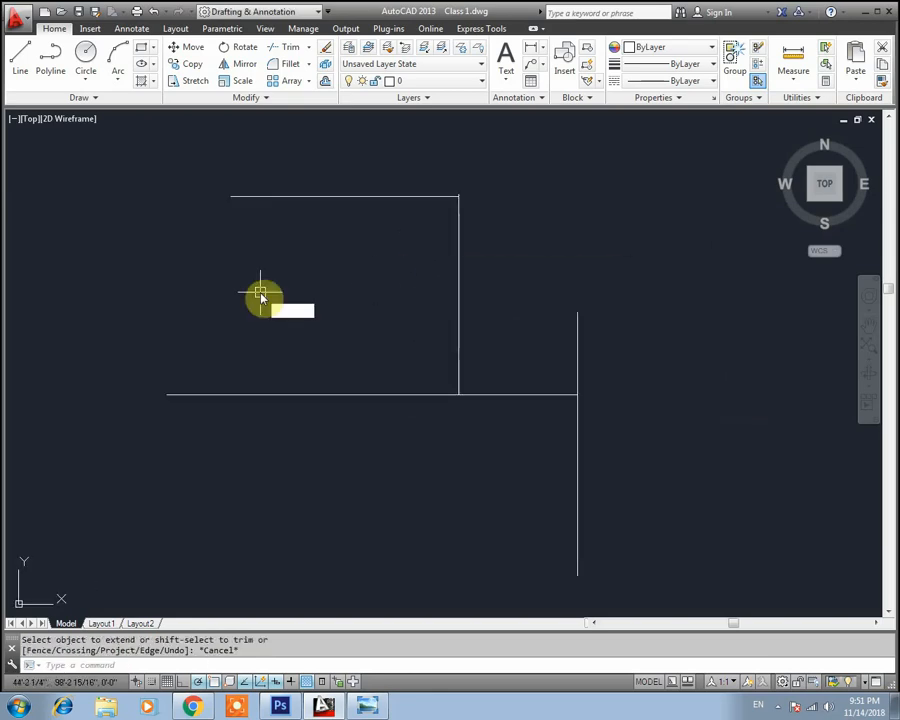
pyautogui.press('Return')
pyautogui.click(117, 286)
pyautogui.click(178, 286)
pyautogui.press('Escape')
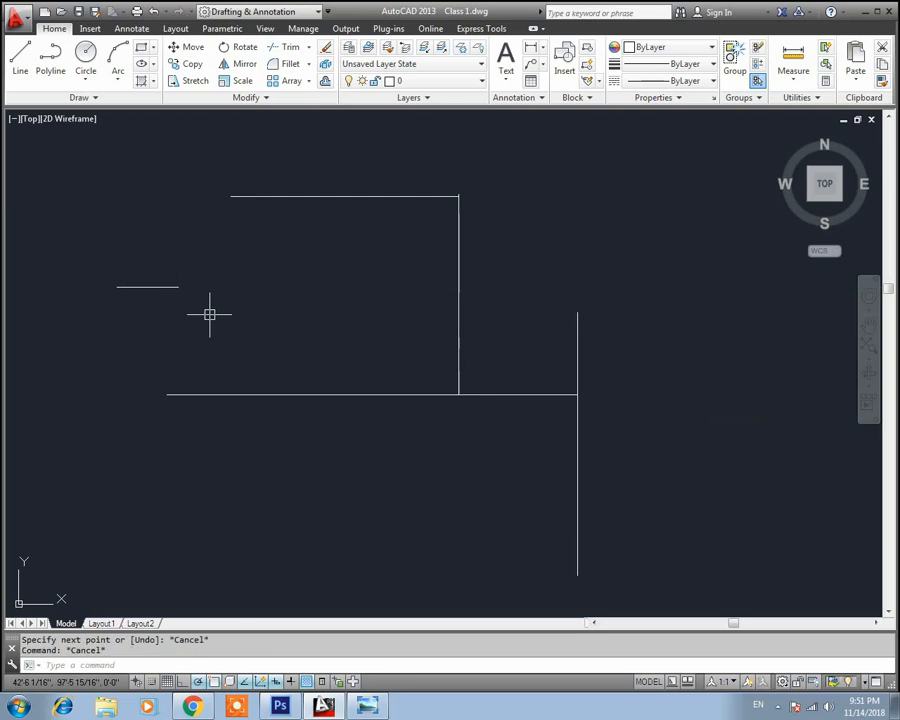
pyautogui.write('ex')
pyautogui.press('Return')
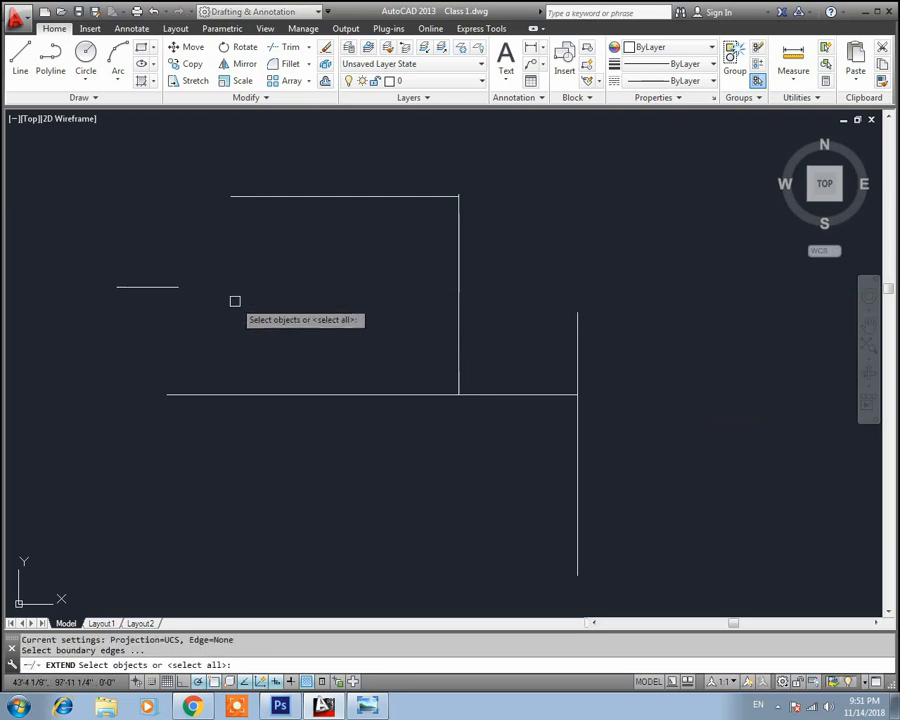
pyautogui.press('Escape')
# Draw a vertical line from the upper horizontal line down to the lower one, left of the existing vertical line joining them
pyautogui.write('l')
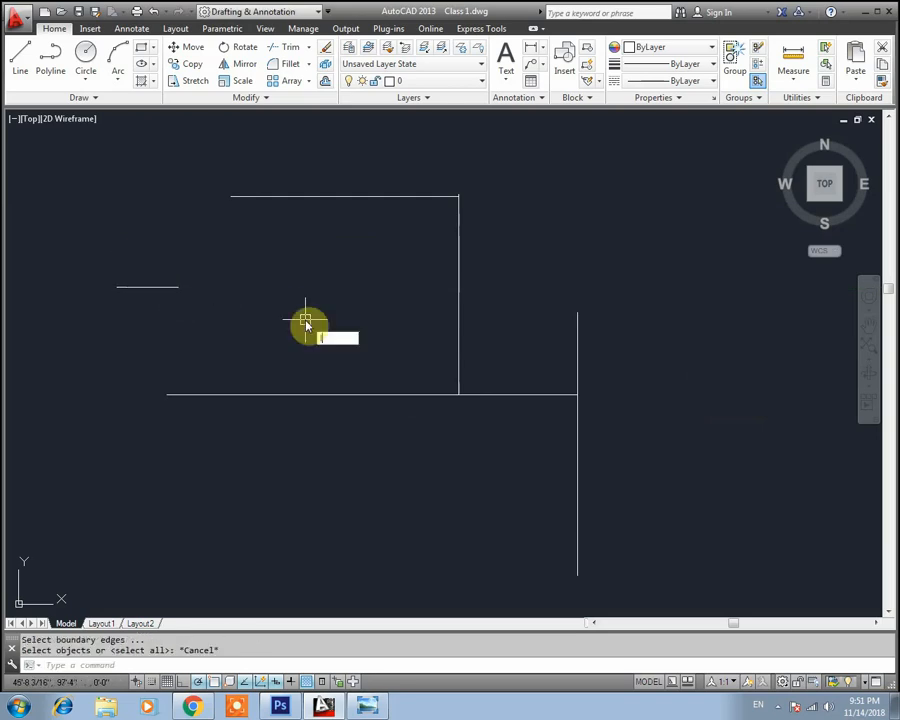
pyautogui.press('Return')
pyautogui.click(330, 196)
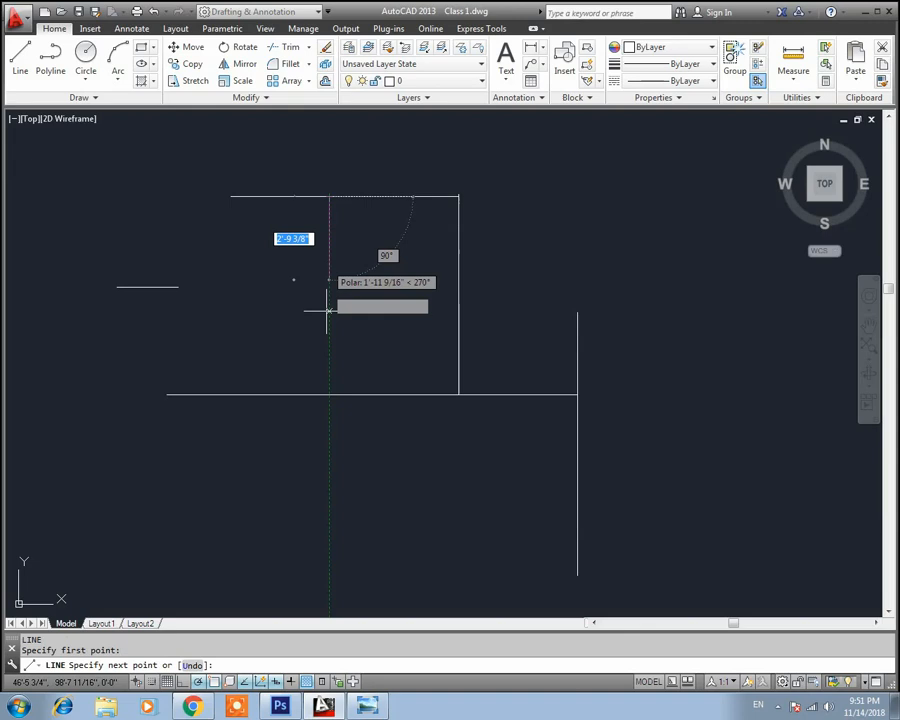
pyautogui.click(330, 395)
pyautogui.press('Escape')
# Try extending the short left horizontal line to the nearest vertical line with all objects as boundaries, and undo it
pyautogui.write('ex')
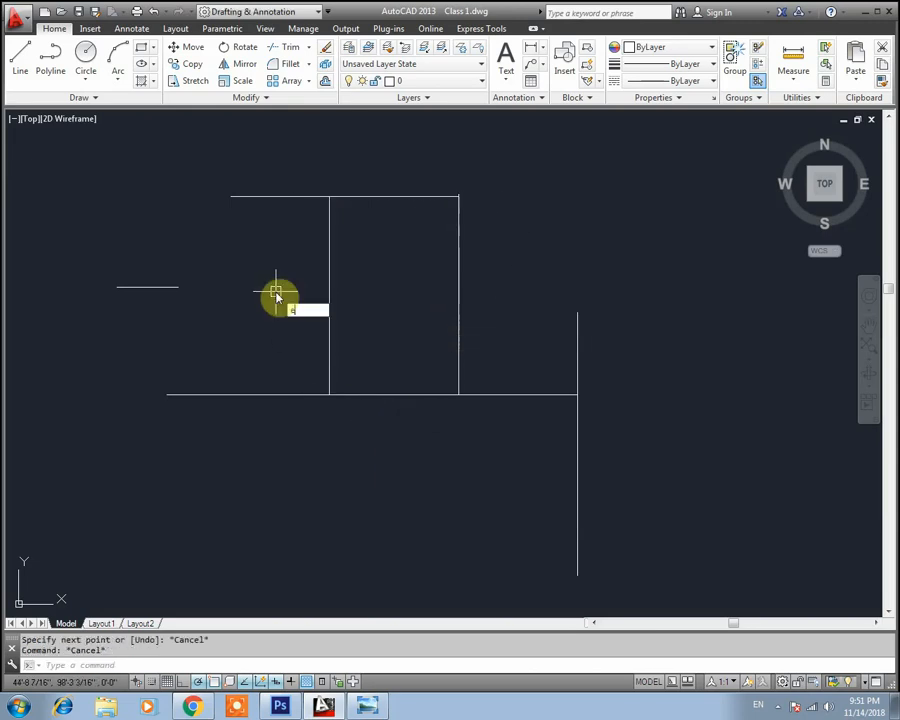
pyautogui.press('Return')
pyautogui.press('Return')
pyautogui.click(166, 287)
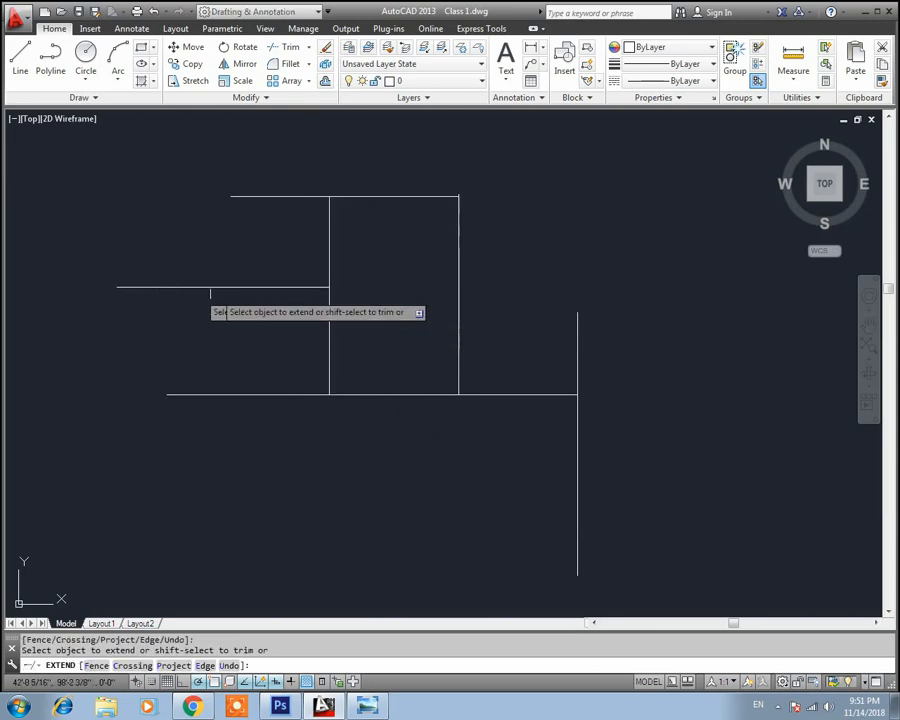
pyautogui.press('Escape')
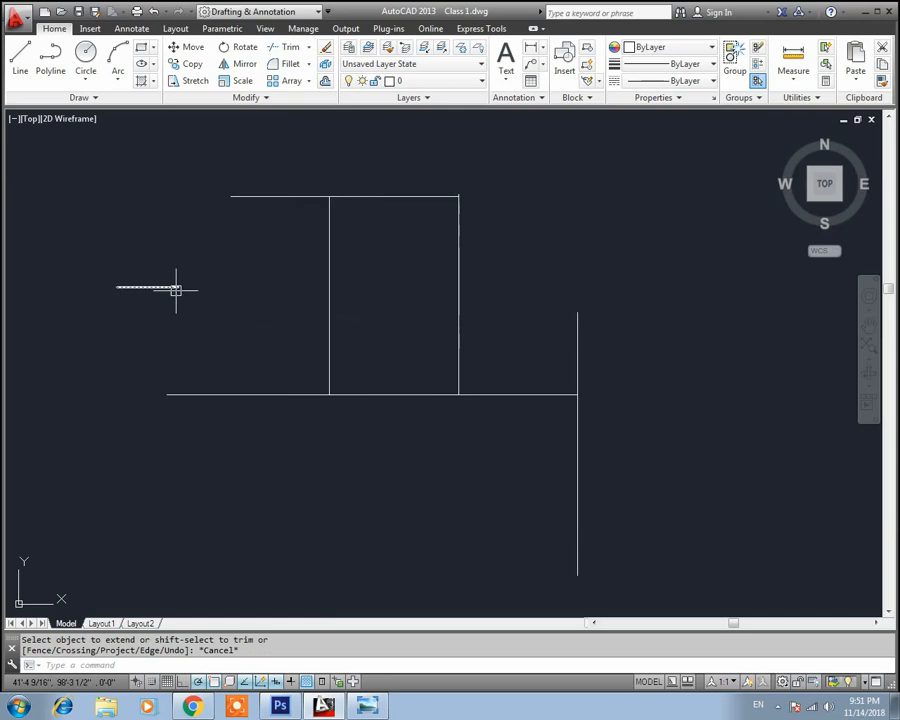
# Try extending the short left line past the nearest vertical line to the second one with all objects as boundaries, and undo it
pyautogui.click(459, 284)
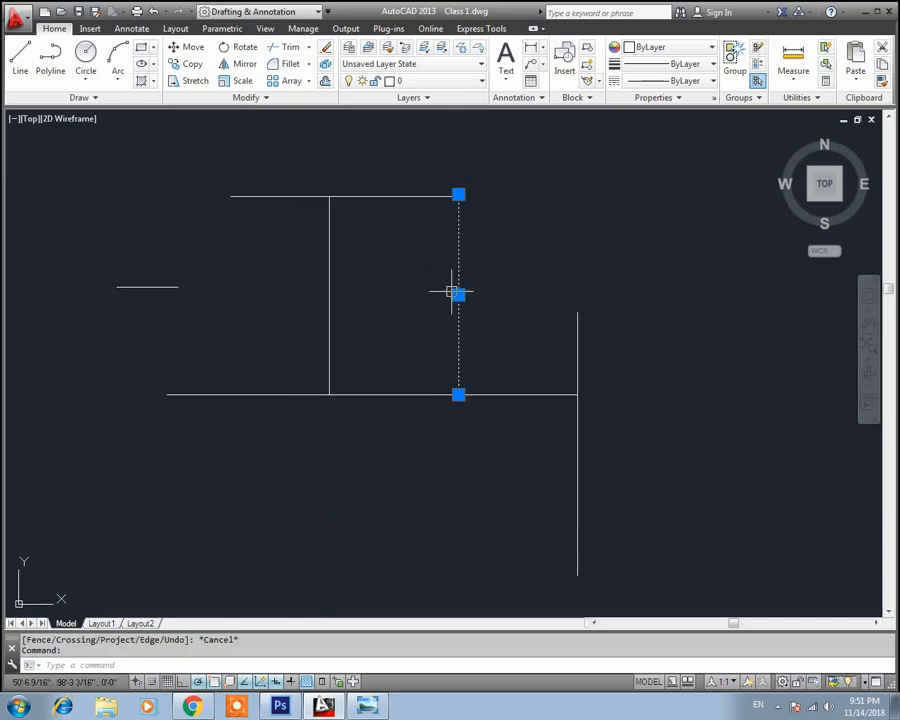
pyautogui.press('Escape')
pyautogui.write('ex')
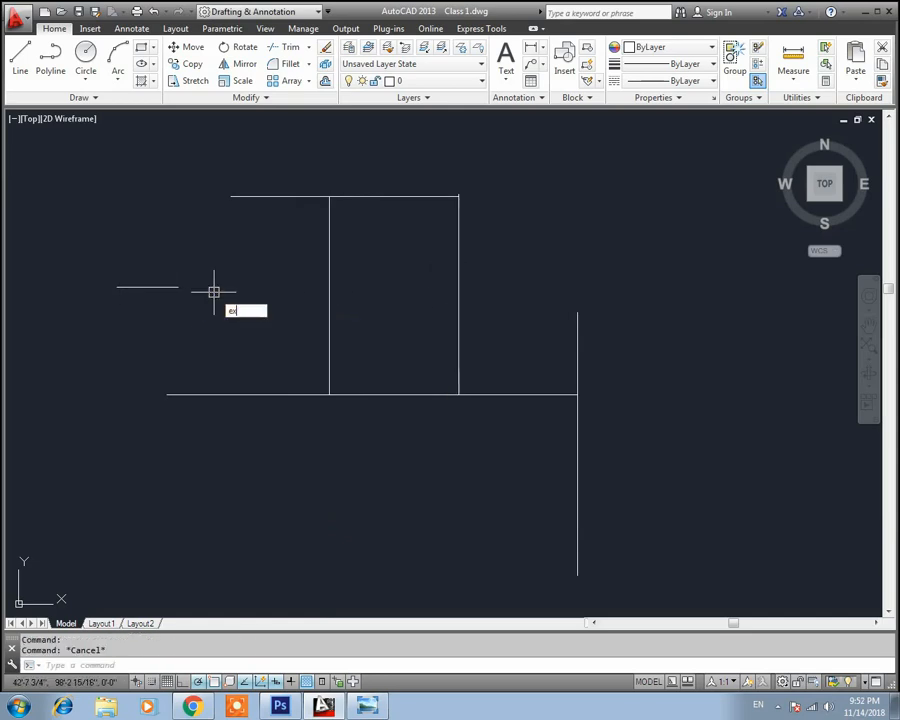
pyautogui.press('Return')
pyautogui.press('Return')
pyautogui.click(160, 287)
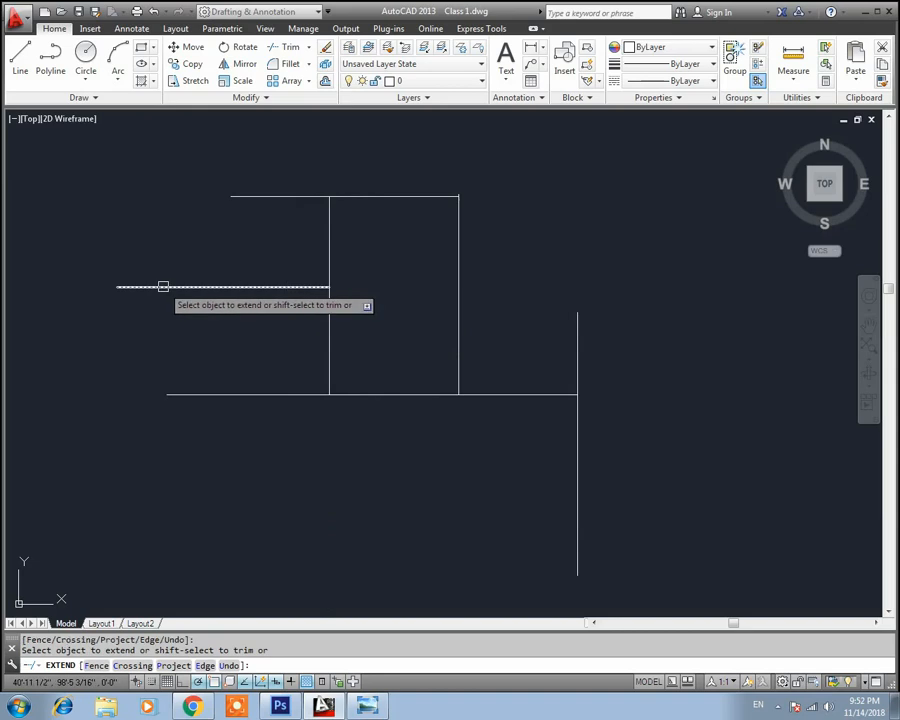
pyautogui.click(318, 287)
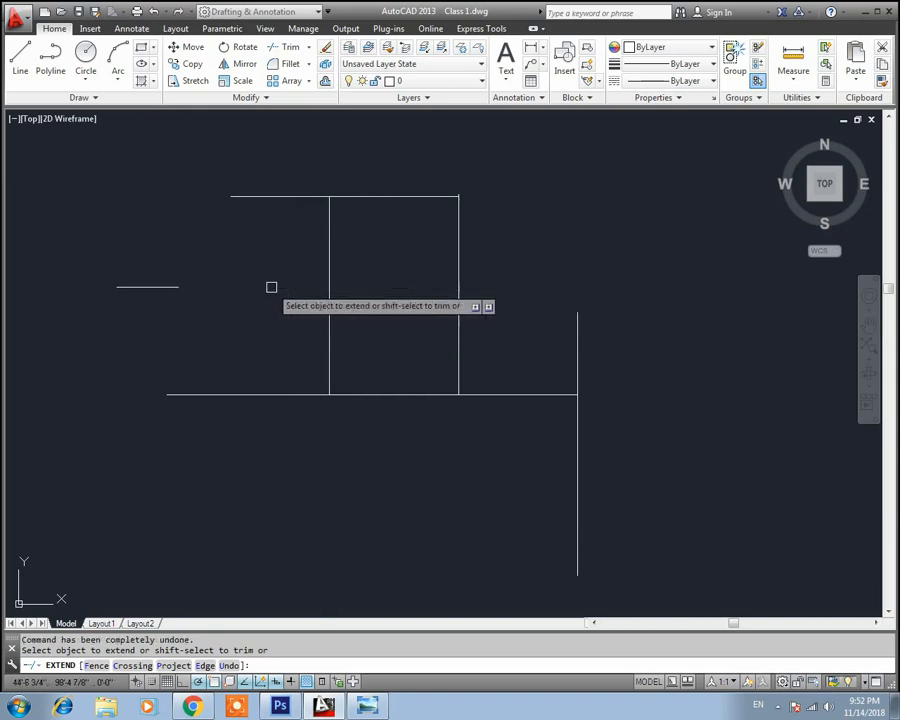
pyautogui.click(170, 287)
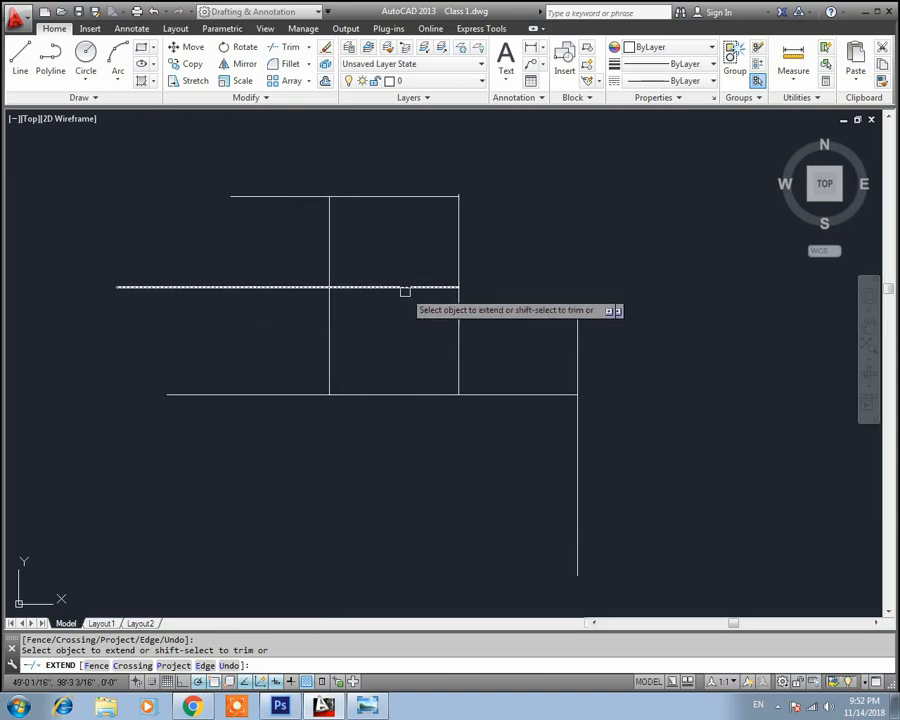
pyautogui.hotkey('ctrl', 'z')
pyautogui.press('Escape')
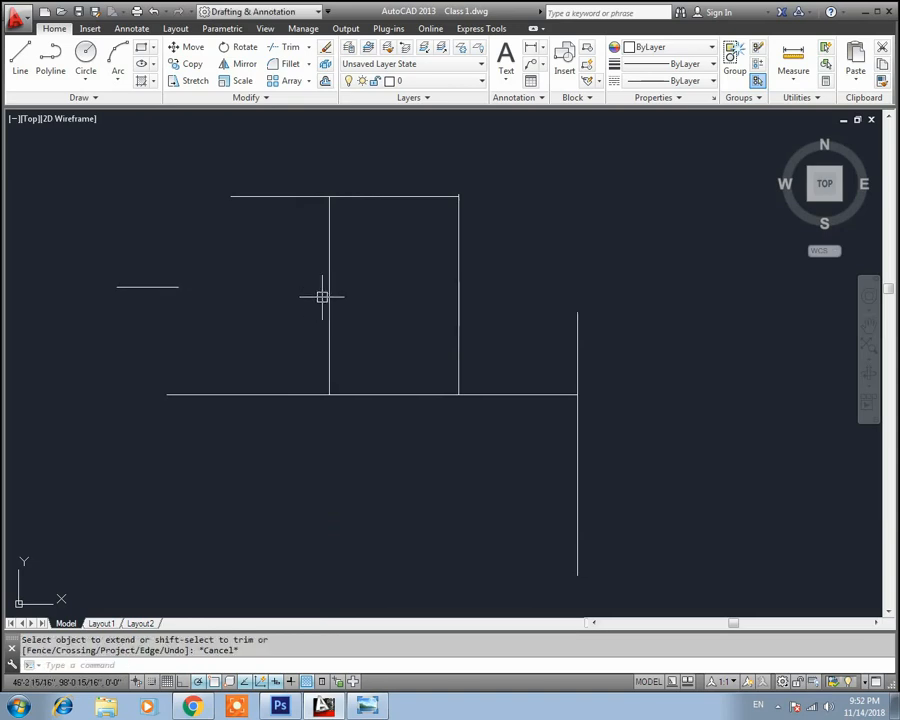
# Try extending the short left horizontal line to the nearest vertical line with all objects as boundaries, and undo it
pyautogui.click(458, 290)
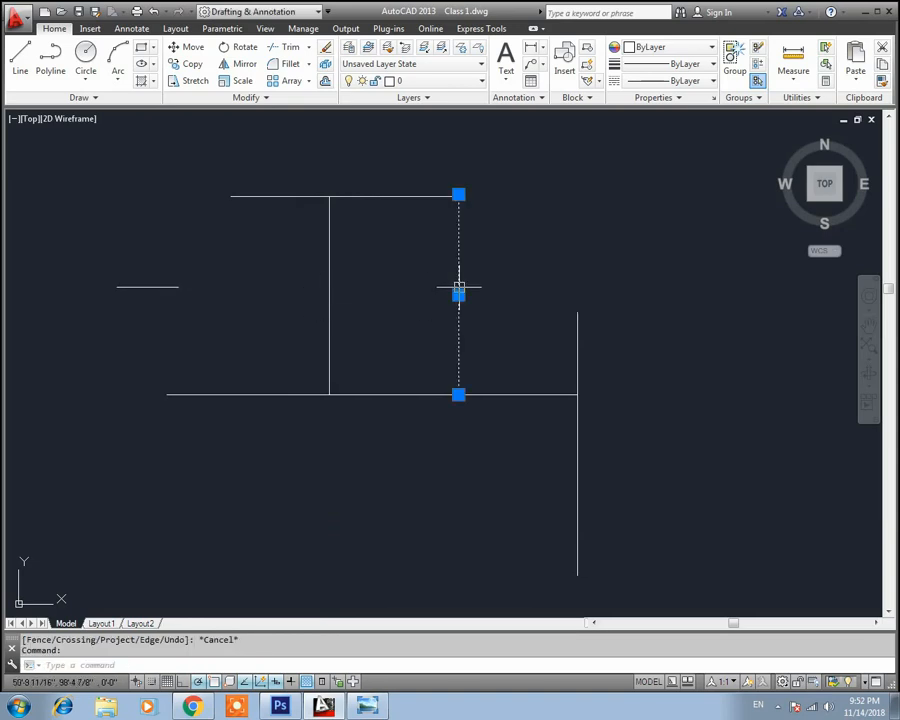
pyautogui.press('Escape')
pyautogui.write('ex')
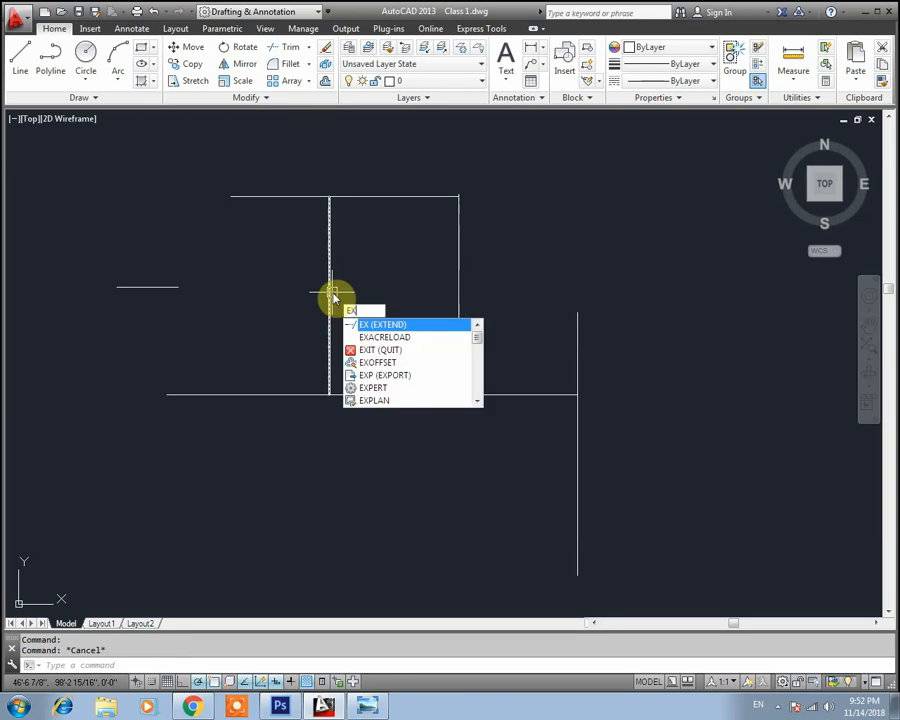
pyautogui.press('Return')
pyautogui.press('Return')
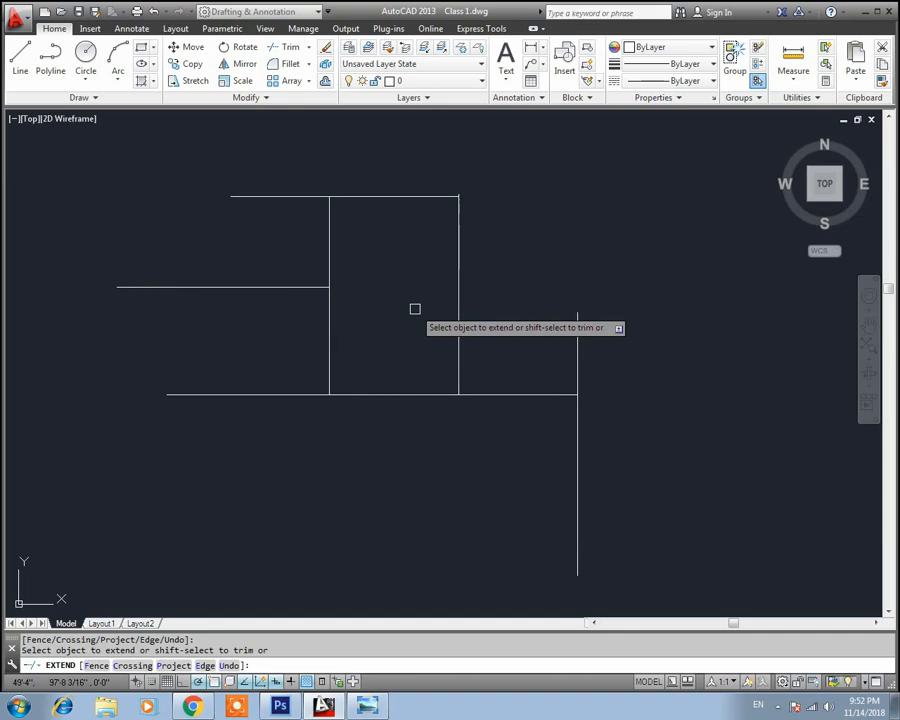
pyautogui.press('Escape')
pyautogui.hotkey('ctrl', 'z')
pyautogui.press('Escape')
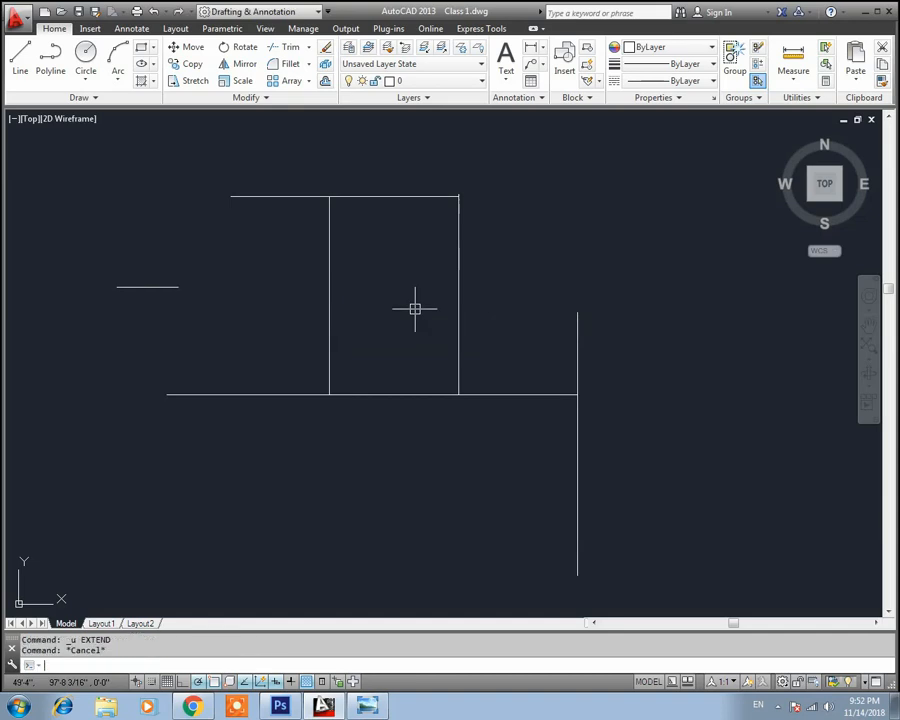
pyautogui.write('ex')
pyautogui.press('Return')
pyautogui.press('Return')
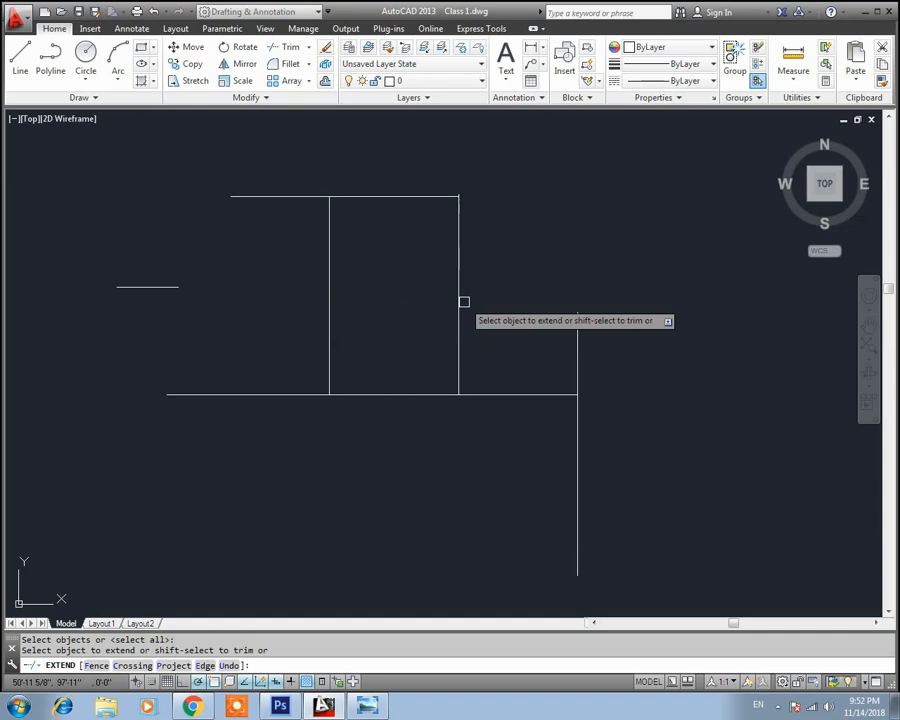
pyautogui.press('Escape')
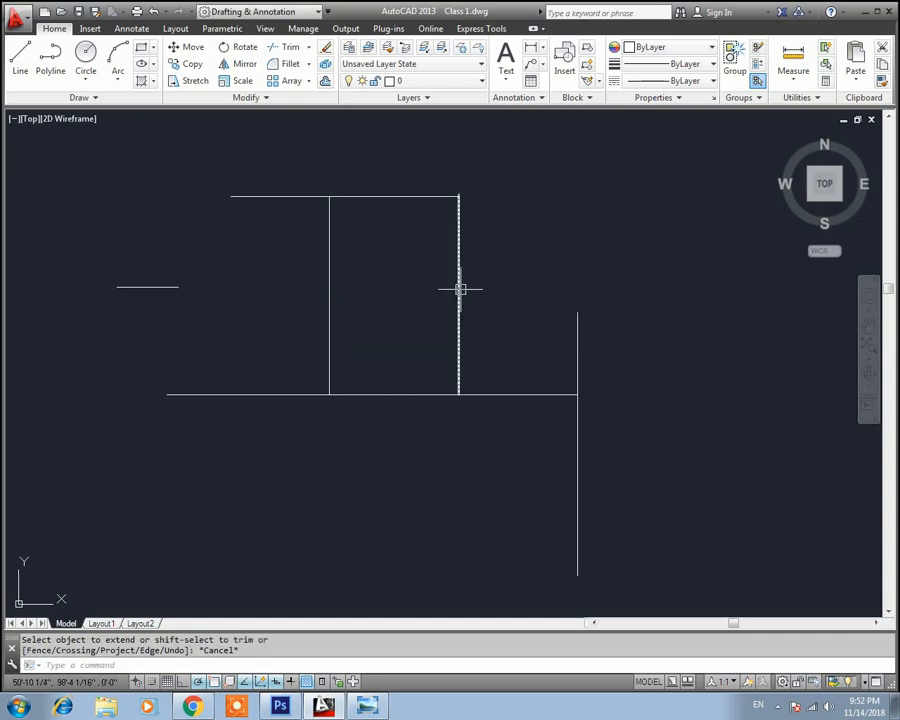
pyautogui.click(458, 294)
pyautogui.write('ex')
pyautogui.press('Return')
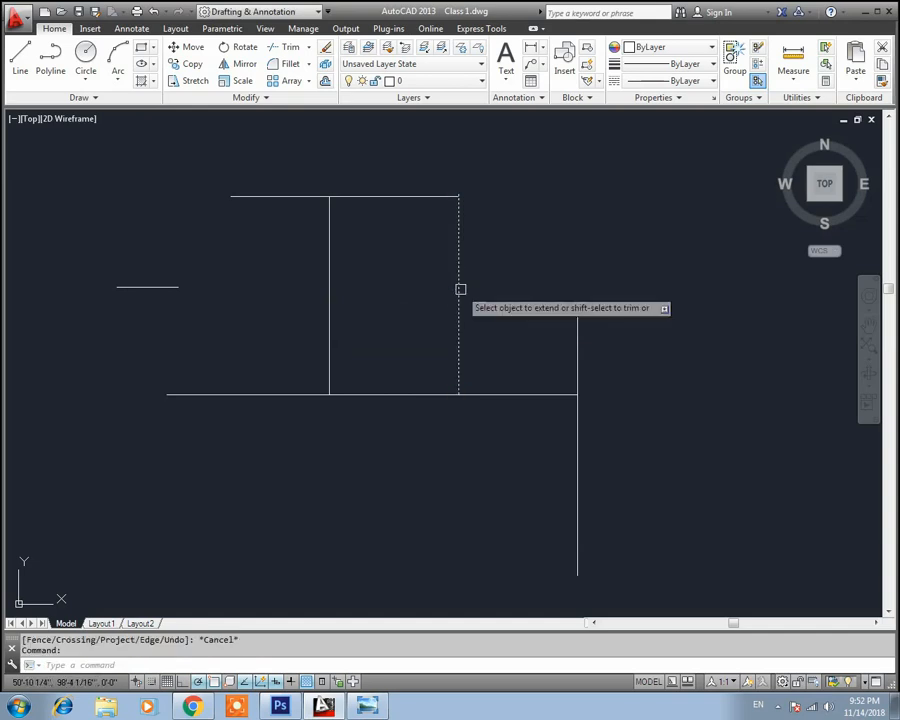
pyautogui.press('Escape')
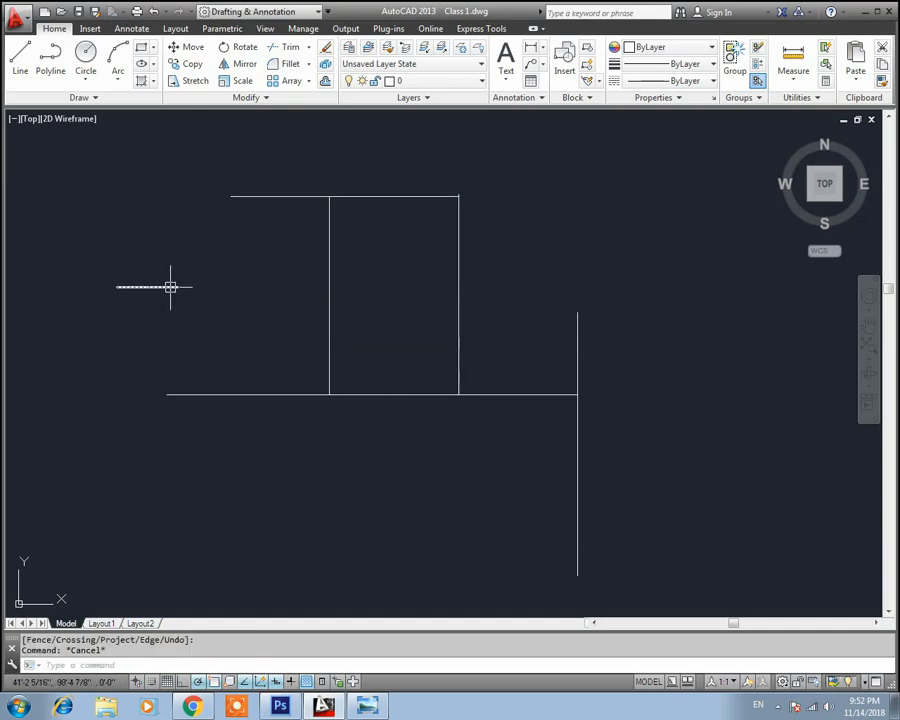
# Try extending the short left line to the first vertical line with every object as boundary, and undo the extension
pyautogui.write('ex')
pyautogui.press('Return')
pyautogui.press('Return')
pyautogui.click(168, 287)
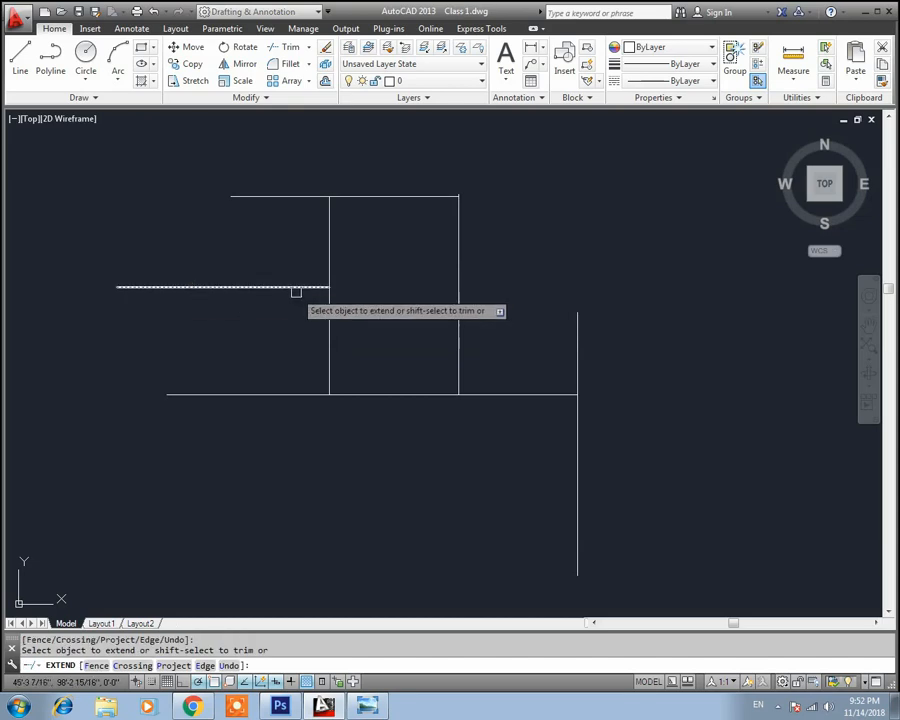
pyautogui.press('Escape')
pyautogui.write('ex')
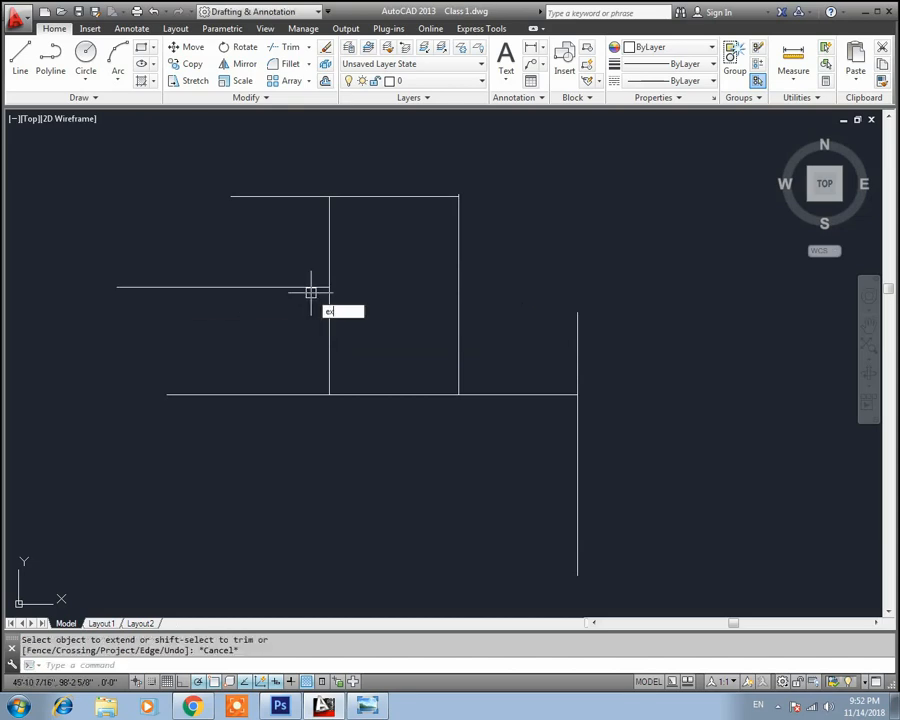
pyautogui.press('Return')
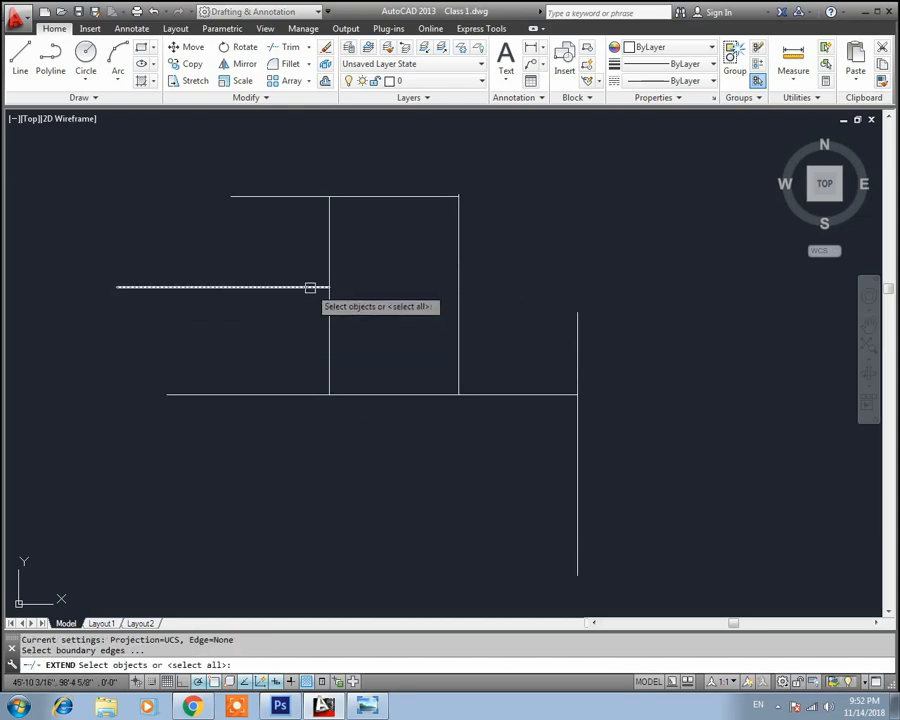
pyautogui.hotkey('ctrl', 'z')
pyautogui.hotkey('ctrl', 'z')
pyautogui.press('Escape')
pyautogui.press('Escape')
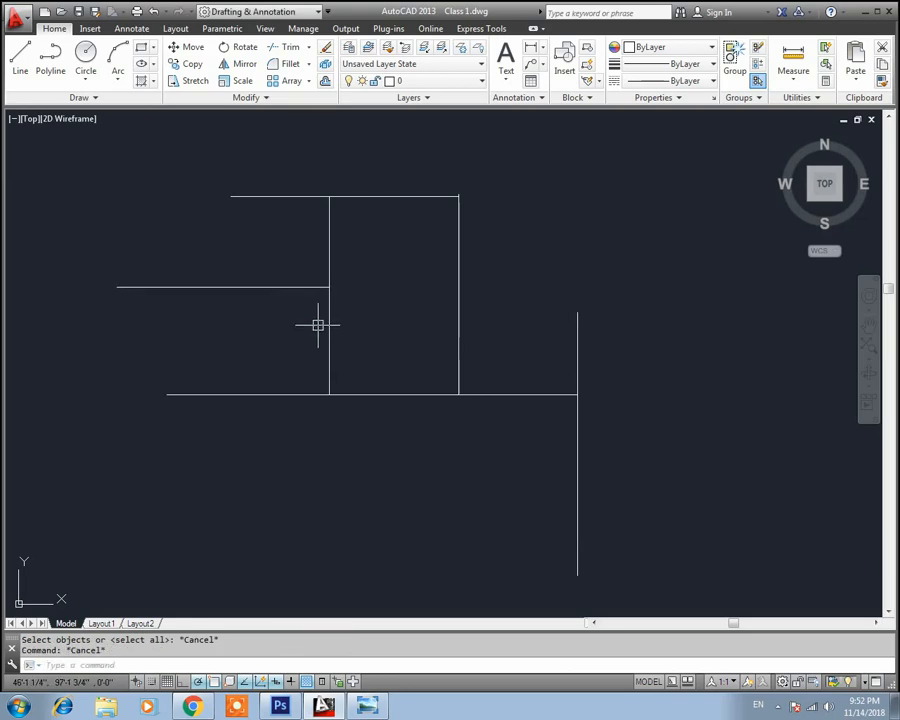
pyautogui.hotkey('ctrl', 'z')
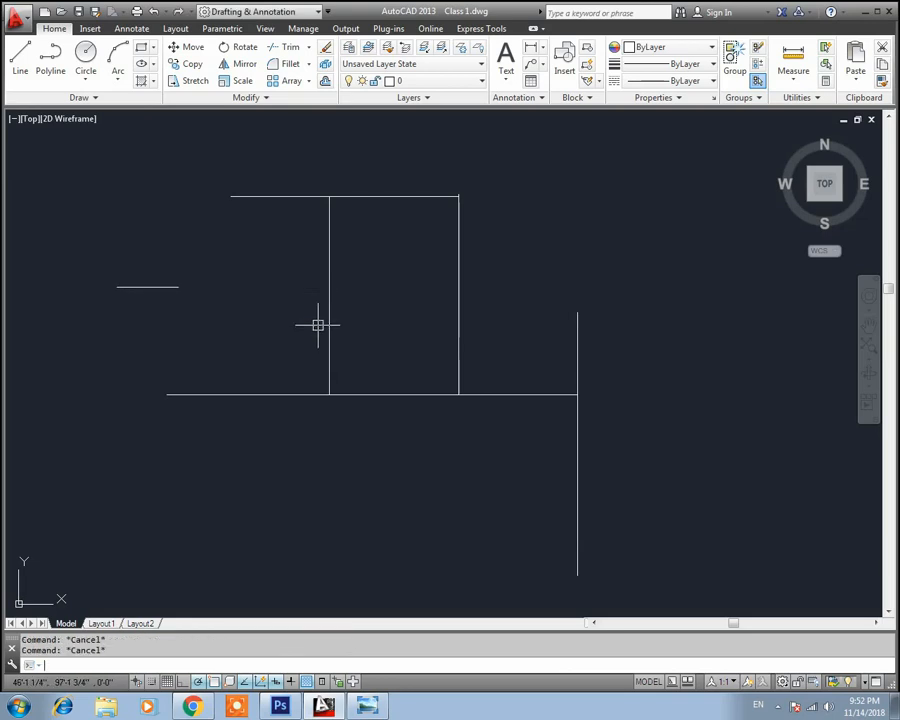
# Try extending the short left line directly to the second vertical line, selecting both lines as boundary edges, and undo it
pyautogui.write('ex')
pyautogui.press('Return')
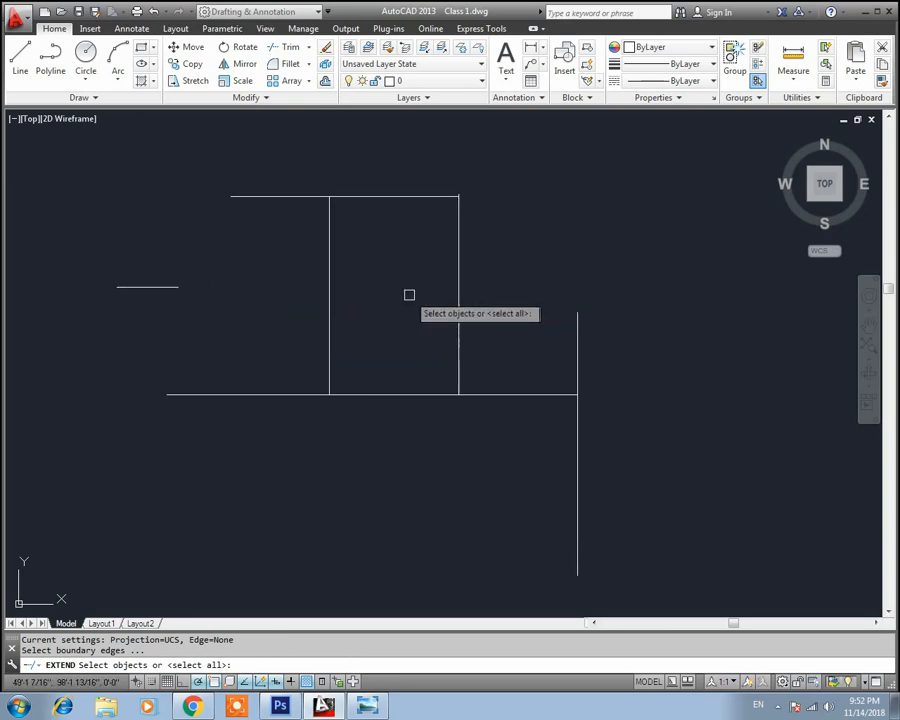
pyautogui.click(457, 295)
pyautogui.click(166, 287)
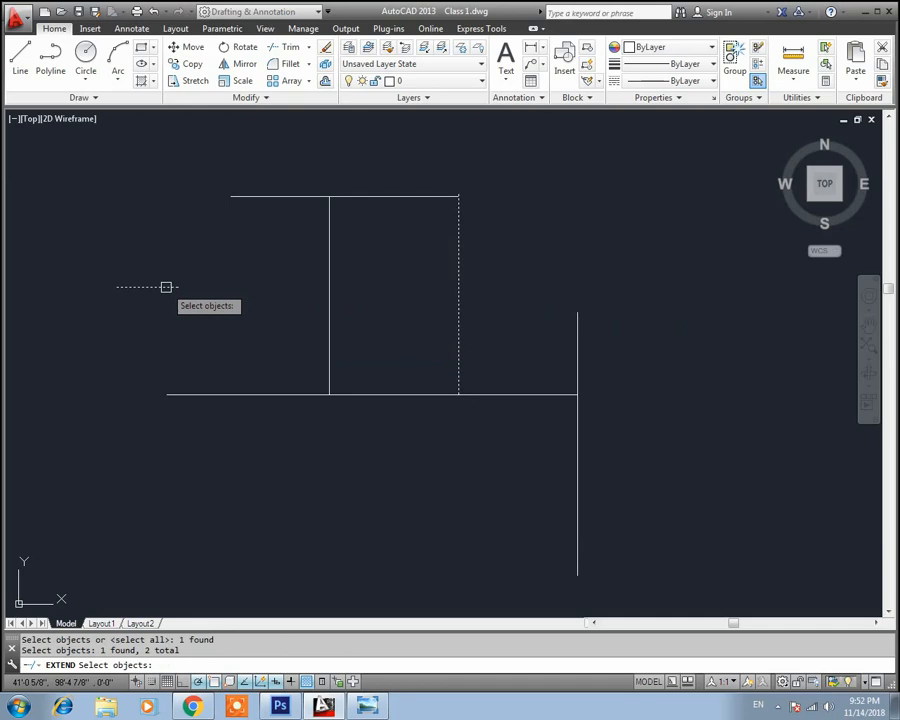
pyautogui.press('Return')
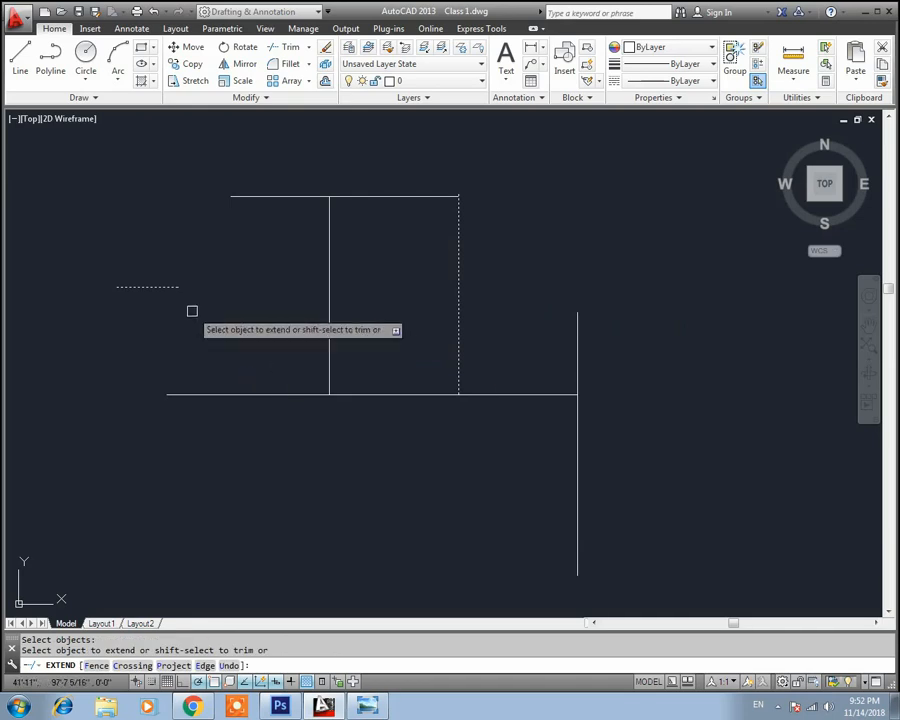
pyautogui.click(165, 286)
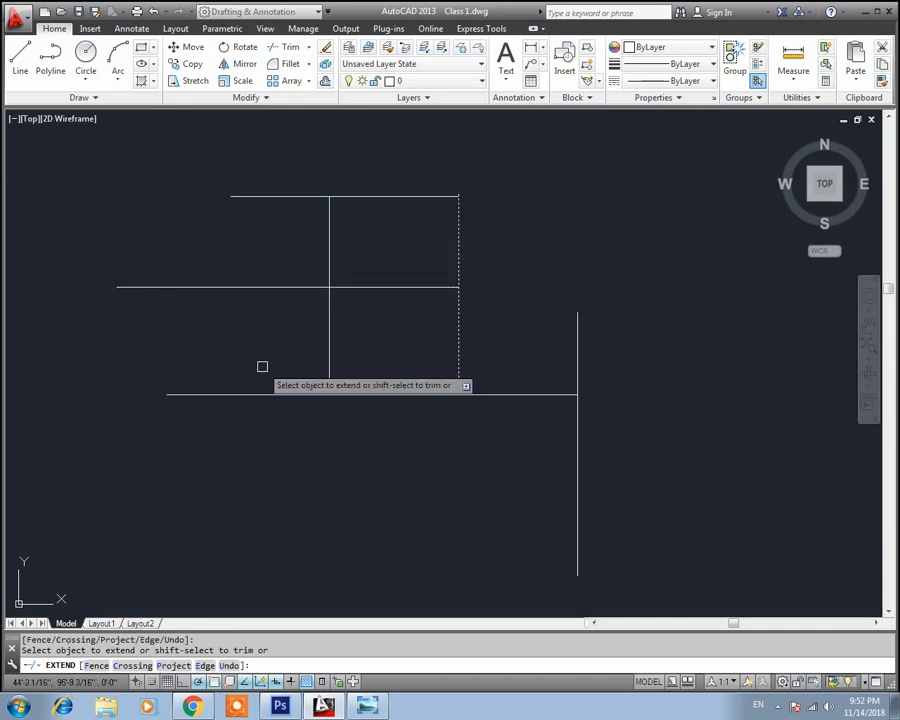
pyautogui.press('Escape')
pyautogui.press('Escape')
pyautogui.press('Escape')
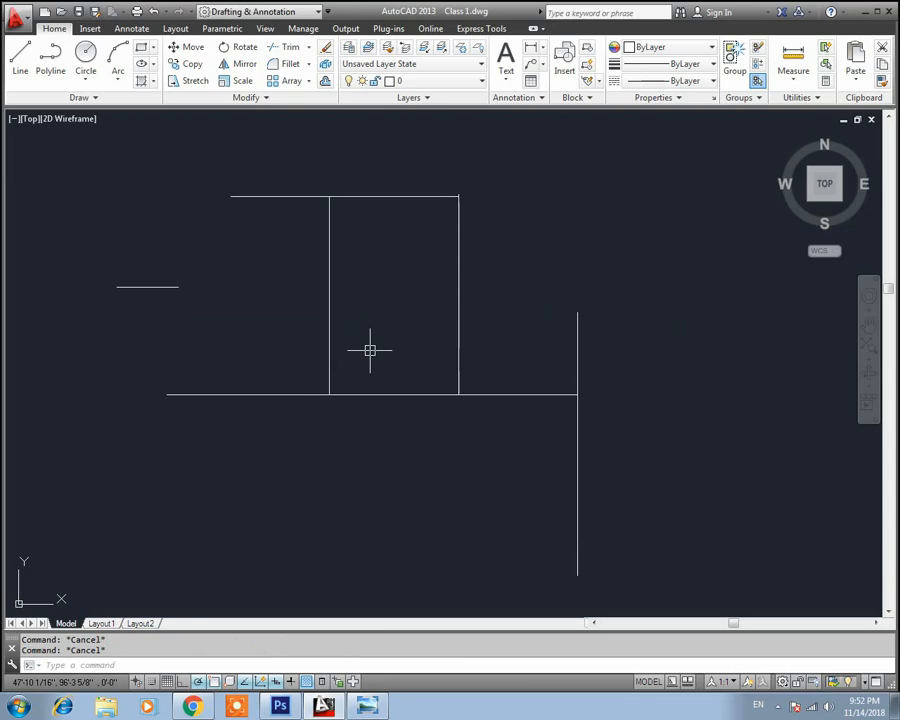
# Try the direct extension of the short left line to the second vertical line again, and undo it within the Extend command
pyautogui.write('exex')
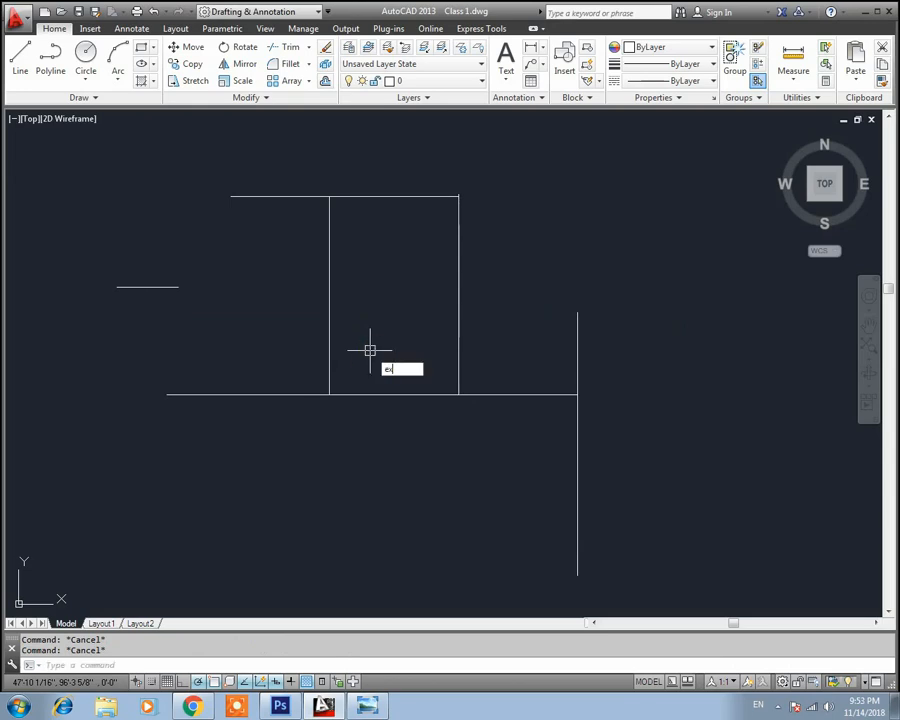
pyautogui.press('Return')
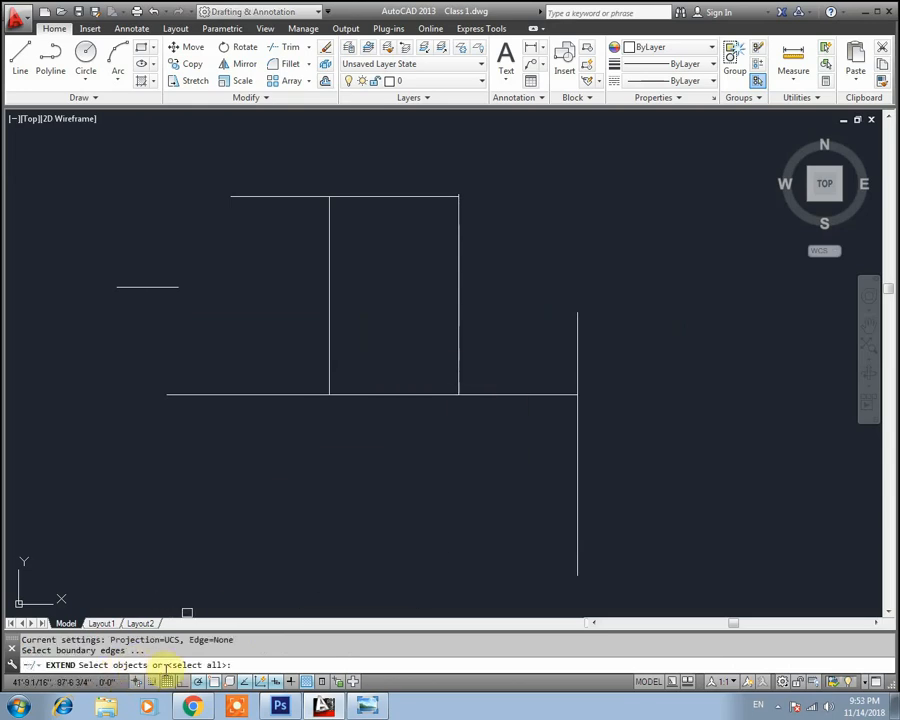
pyautogui.click(460, 275)
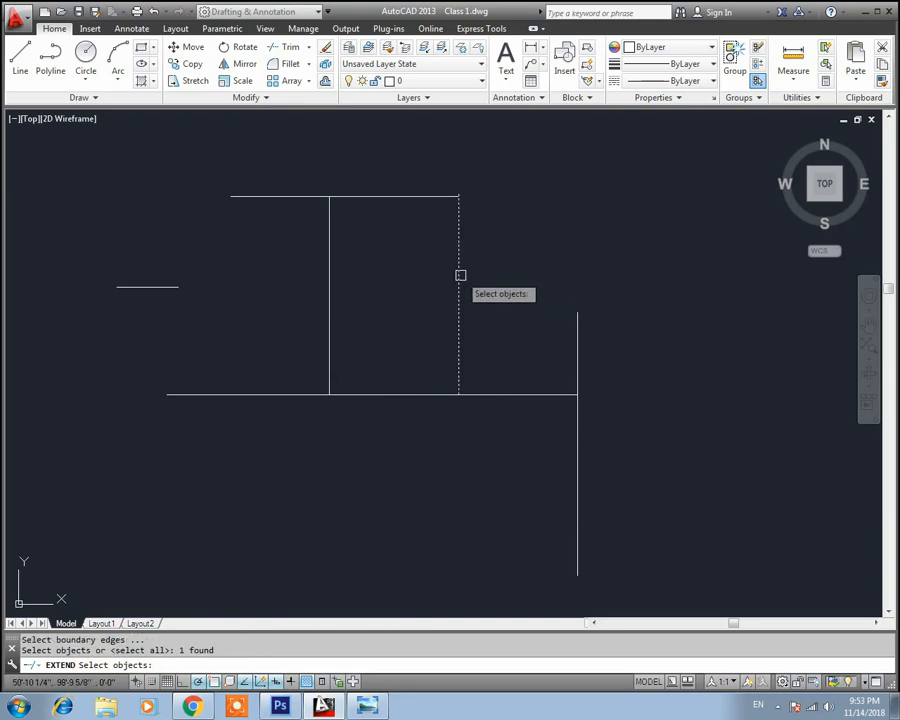
pyautogui.click(164, 287)
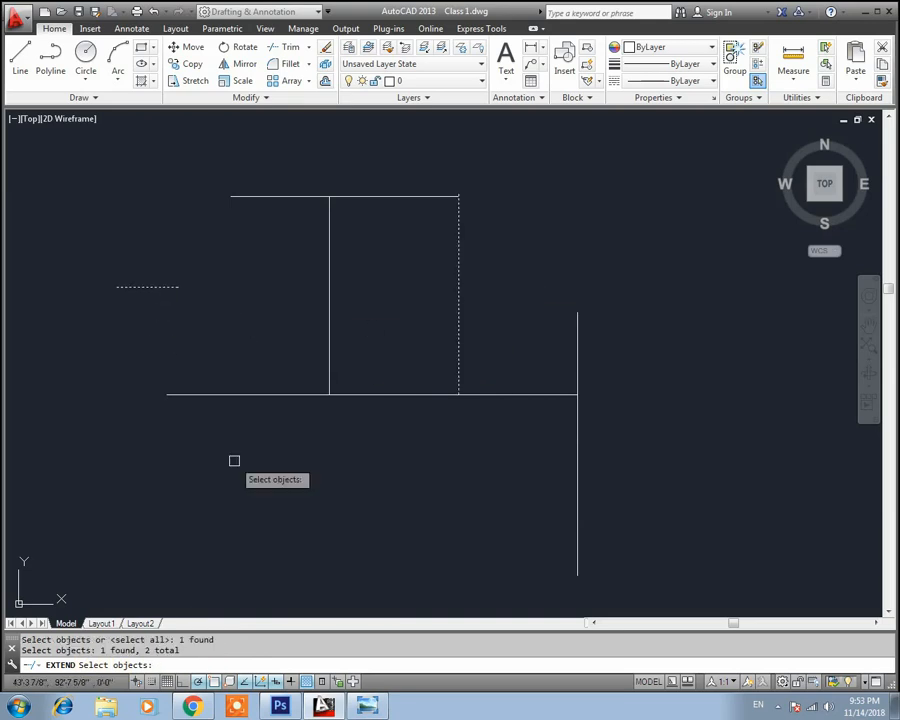
pyautogui.press('Return')
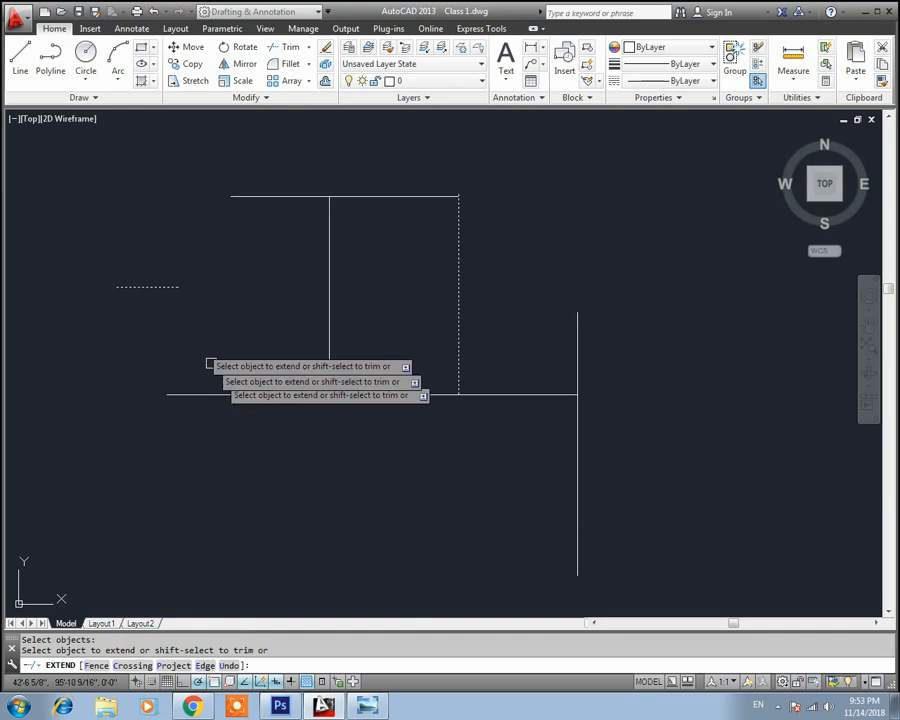
pyautogui.click(163, 287)
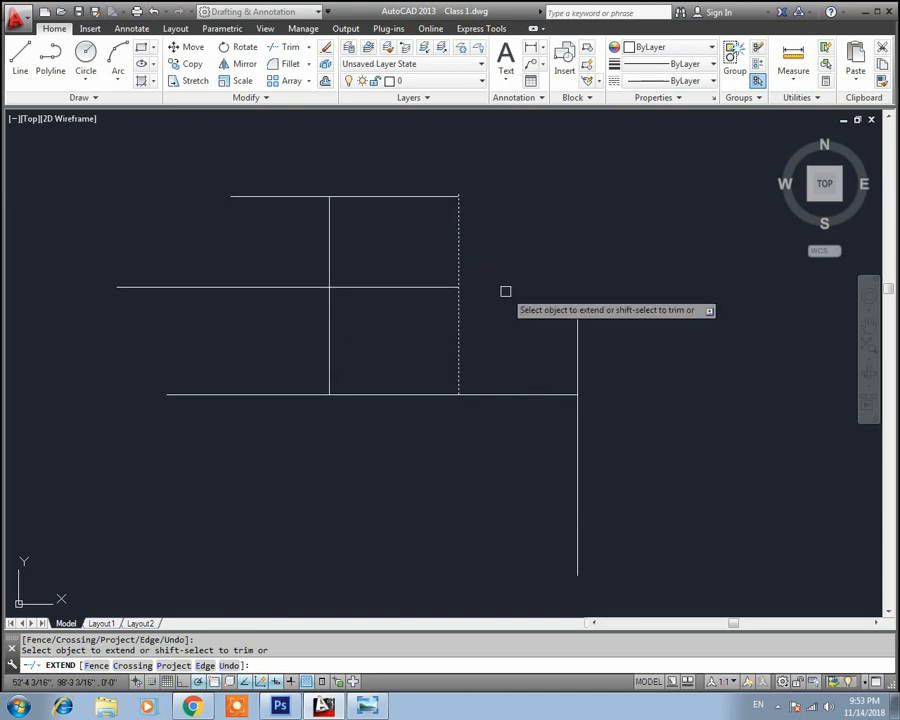
pyautogui.write('u')
pyautogui.press('Return')
pyautogui.press('Escape')
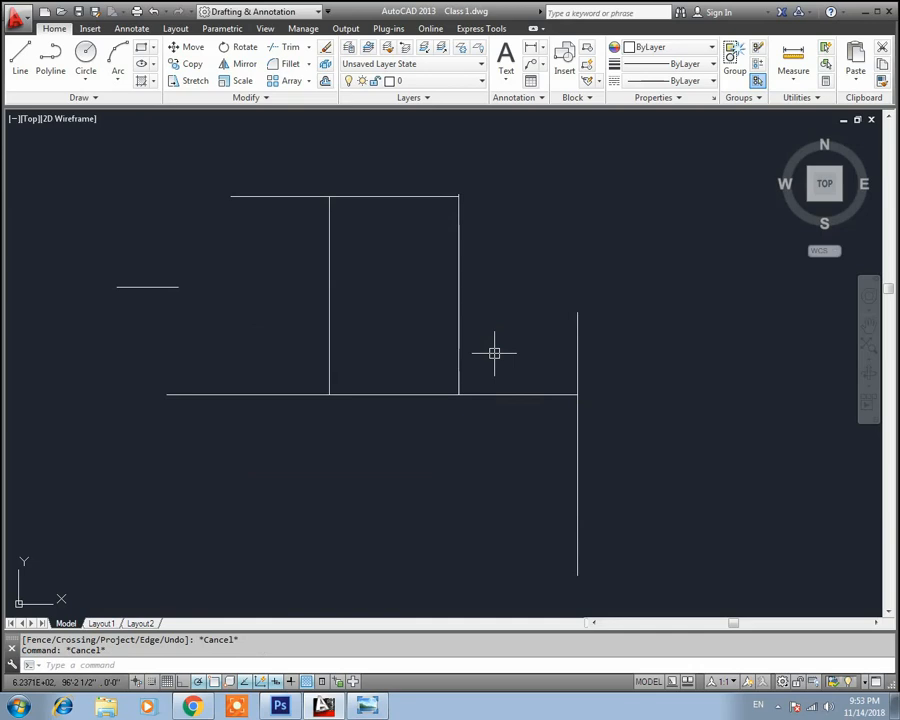
# Try extending the short left line past the first vertical line to the second, with both lines as boundary edges, and undo it
pyautogui.write('ex')
pyautogui.press('Return')
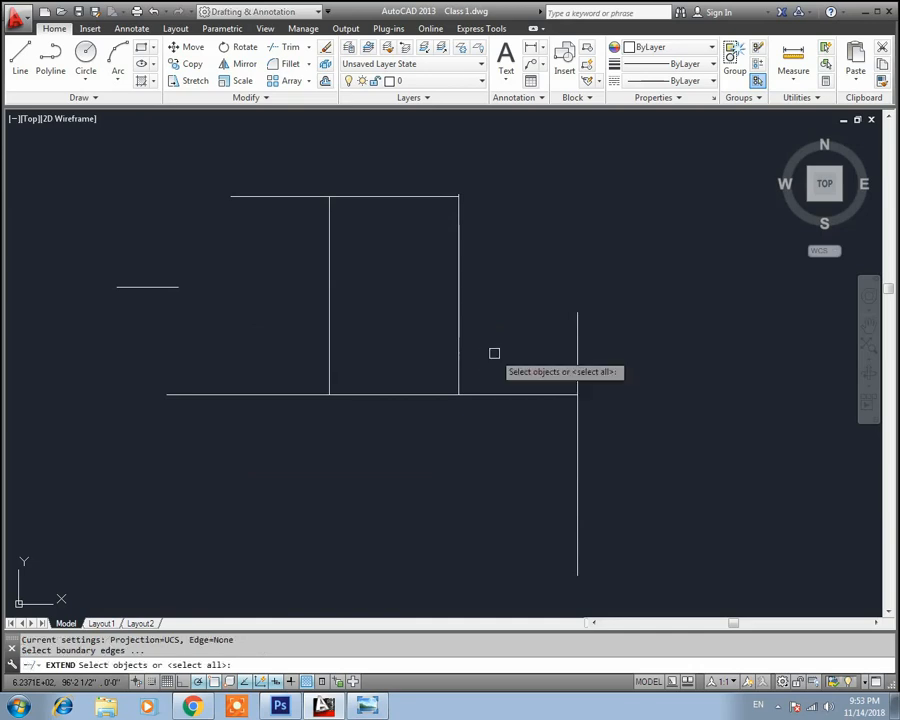
pyautogui.click(460, 291)
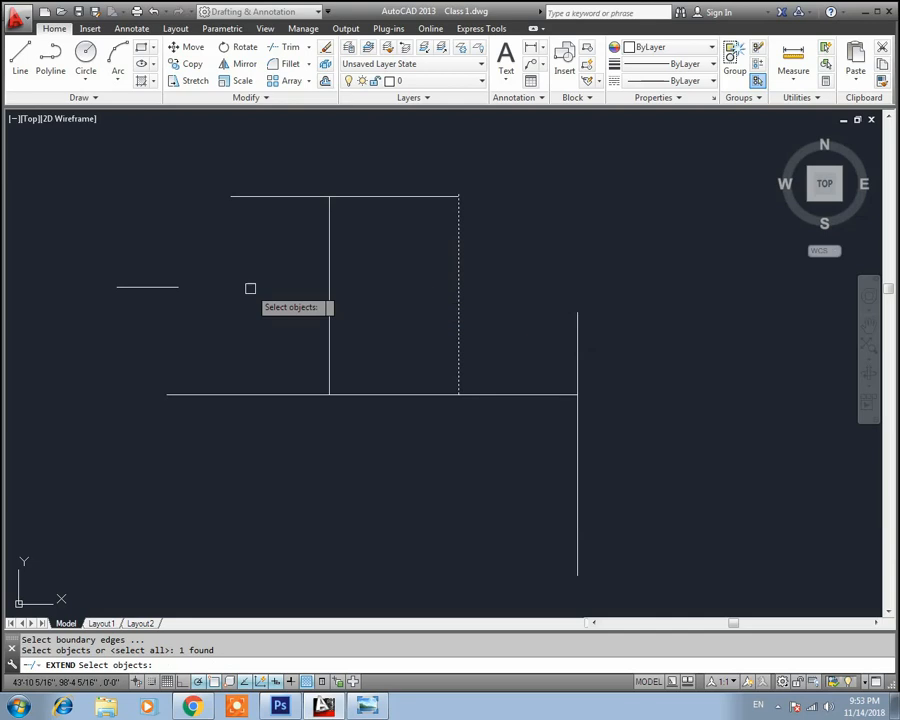
pyautogui.click(167, 287)
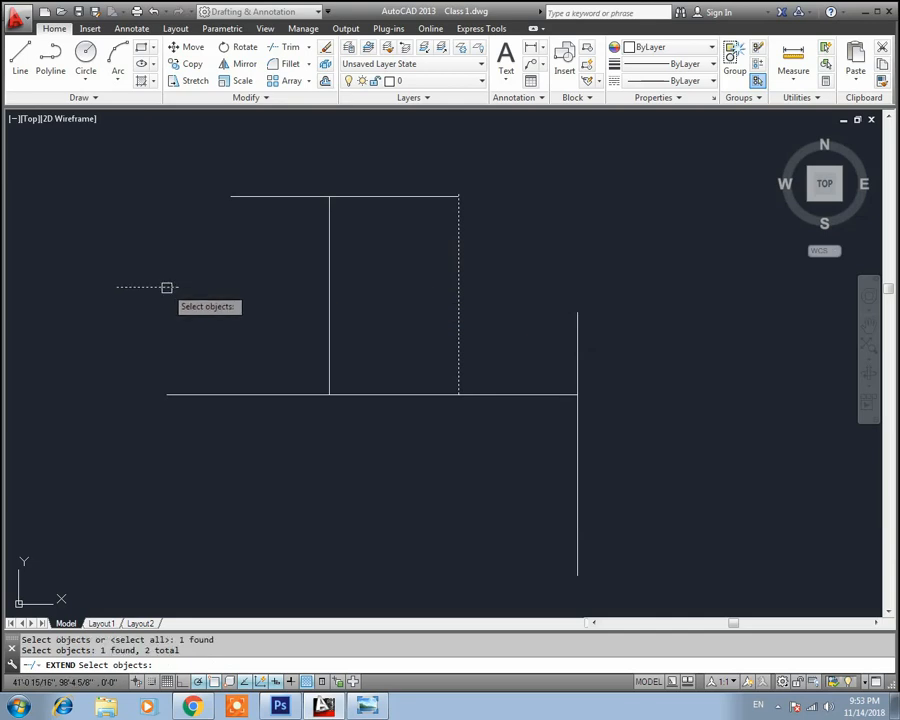
pyautogui.press('Return')
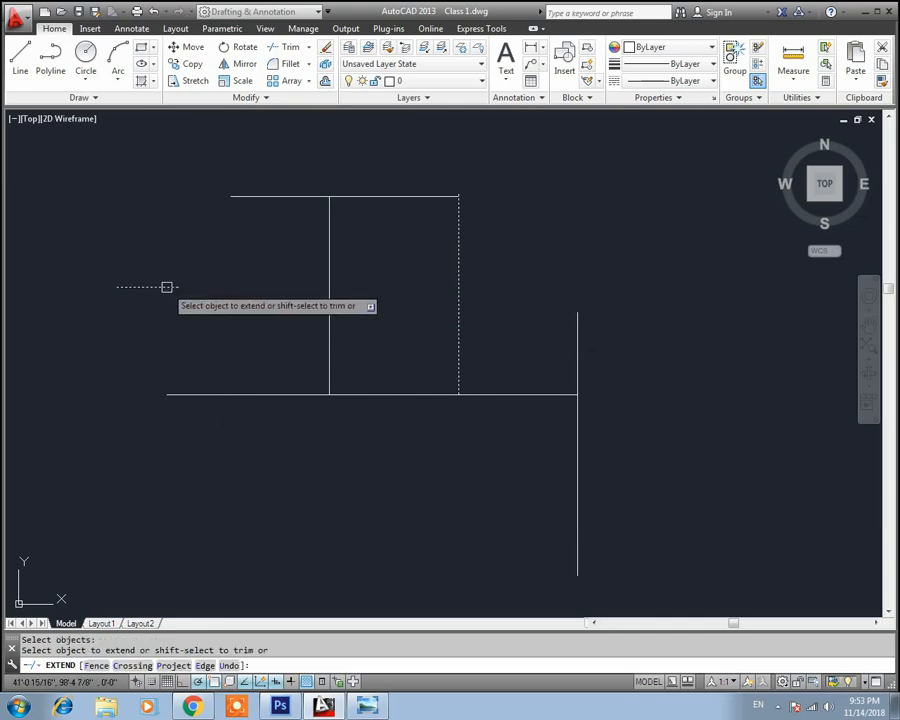
pyautogui.click(167, 287)
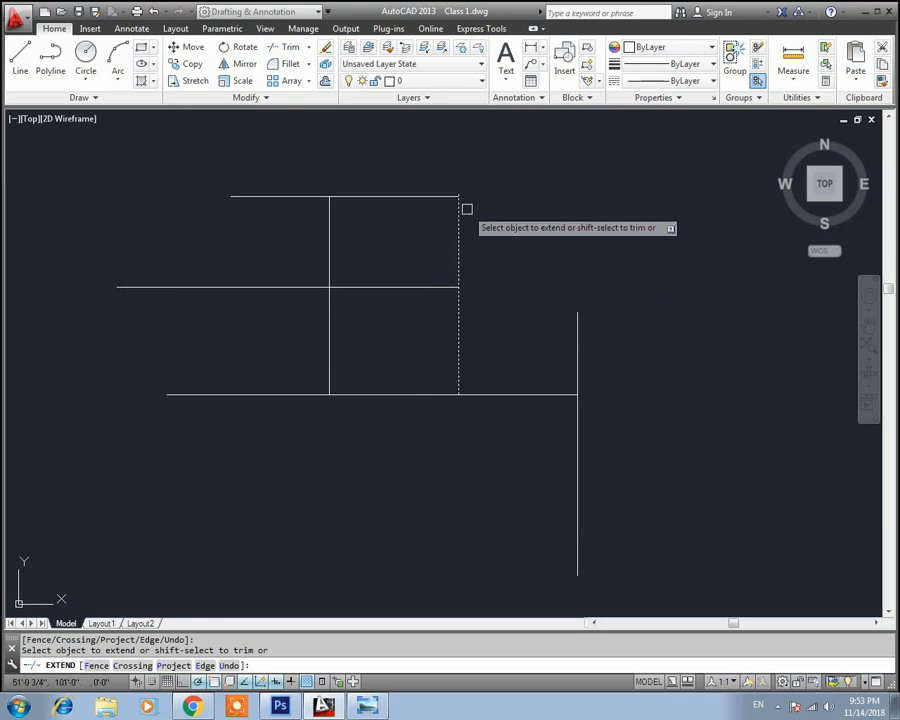
pyautogui.press('Escape')
pyautogui.hotkey('ctrl', 'z')
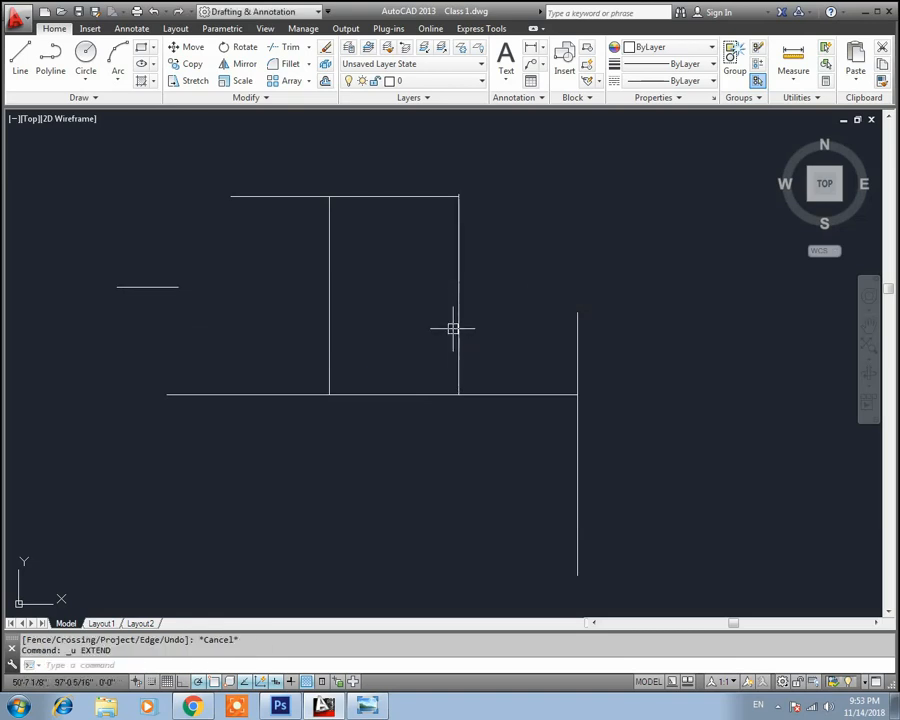
pyautogui.press('Escape')
# Extend the short left horizontal line across the first vertical line to the second one, with all objects as boundaries
pyautogui.write('ex')
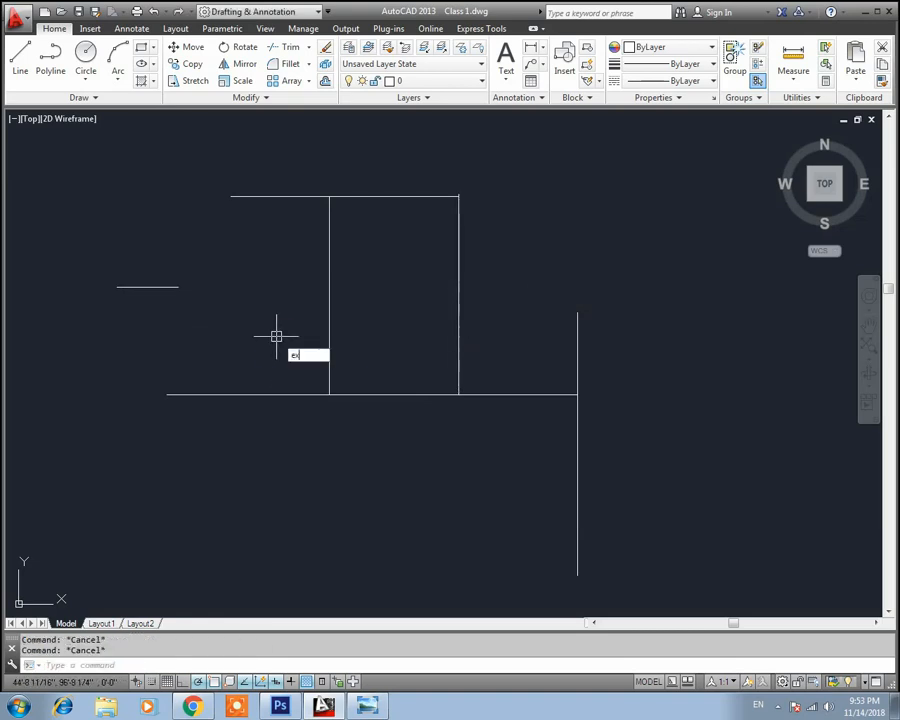
pyautogui.press('Return')
pyautogui.press('Return')
pyautogui.click(172, 286)
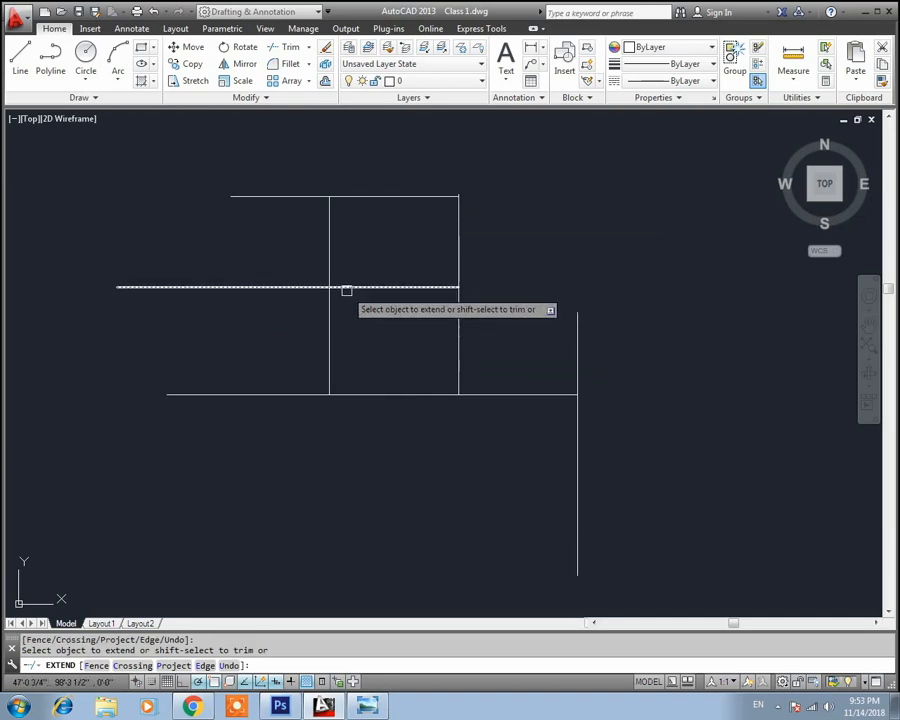
pyautogui.press('Escape')
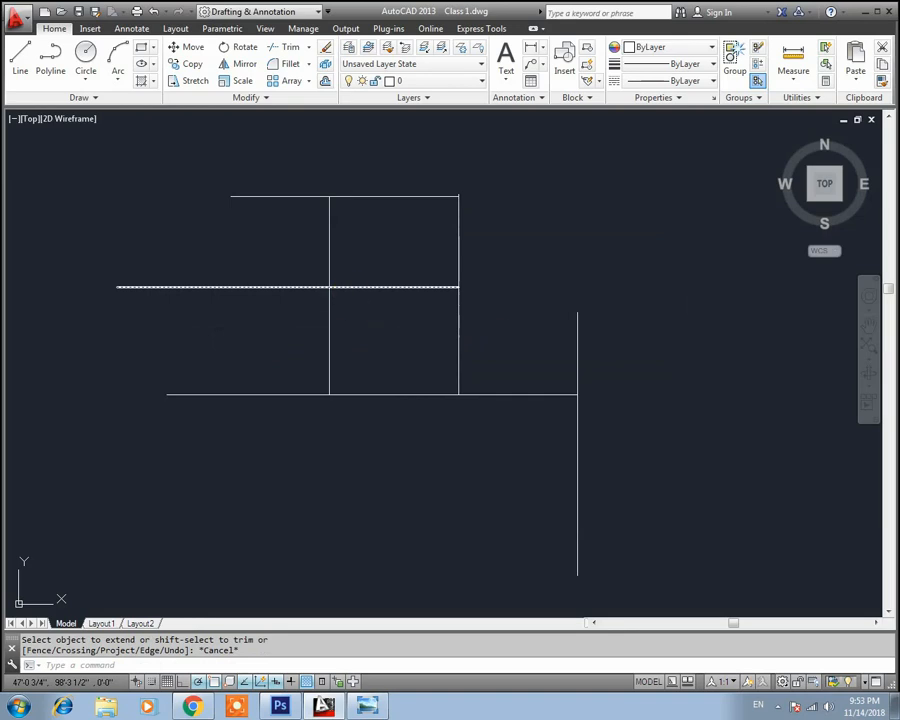
# Offset the middle horizontal line by 1' to both sides, once above and once below it
pyautogui.write('o')
pyautogui.press('Return')
pyautogui.write('1')
pyautogui.press('Return')
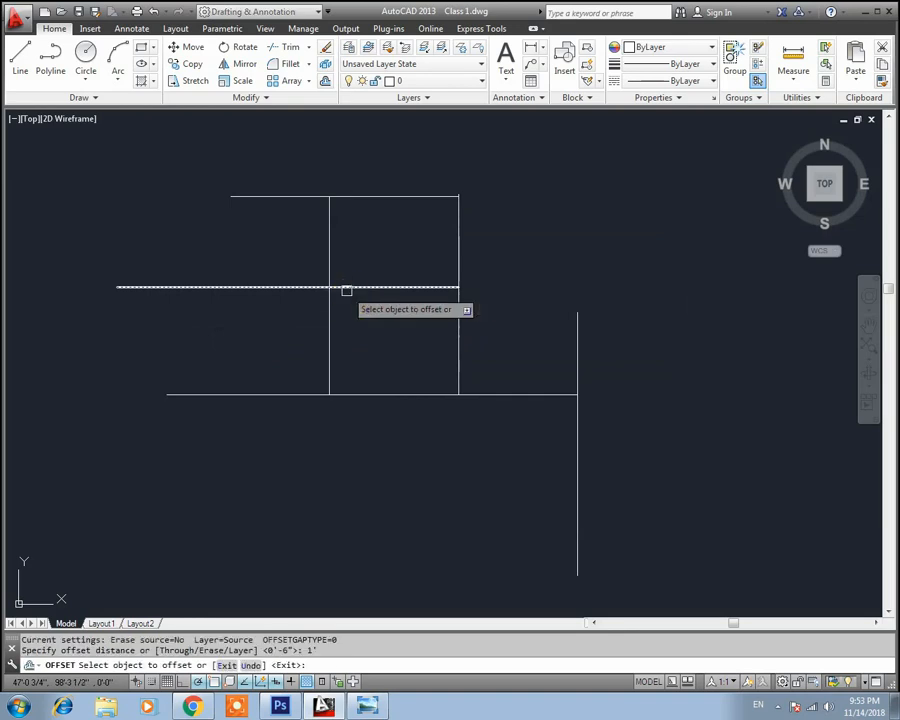
pyautogui.click(346, 290)
pyautogui.click(360, 246)
pyautogui.click(364, 287)
pyautogui.click(379, 364)
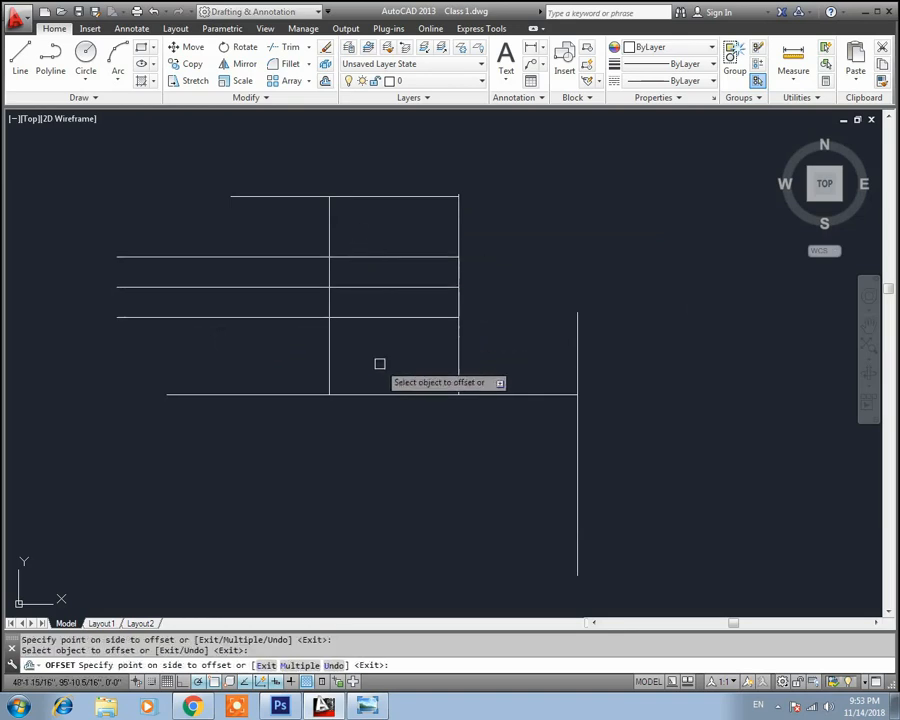
pyautogui.press('Escape')
# Trim the upper offset line left of the first vertical, the middle line right of it, and the vertical's segments between them and below the lower offset
pyautogui.write('tr')
pyautogui.press('Return')
pyautogui.press('Return')
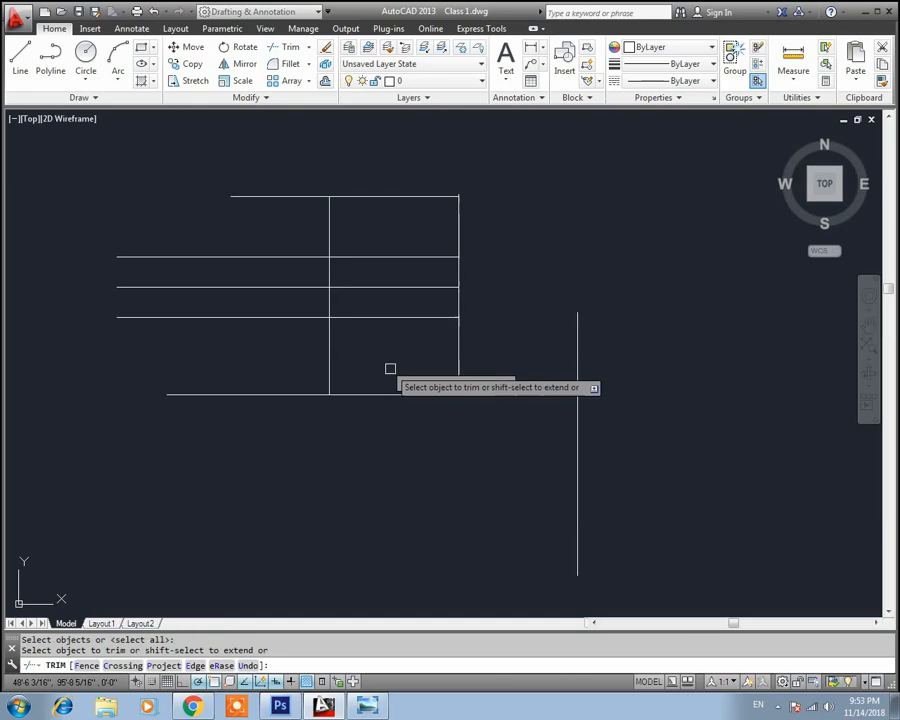
pyautogui.click(301, 257)
pyautogui.click(333, 287)
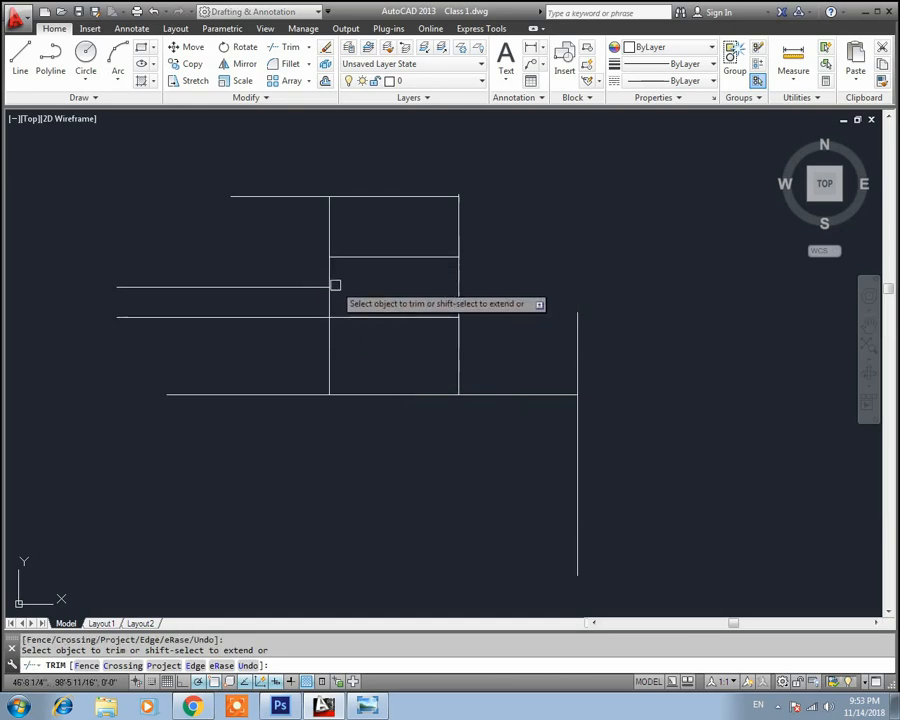
pyautogui.click(330, 338)
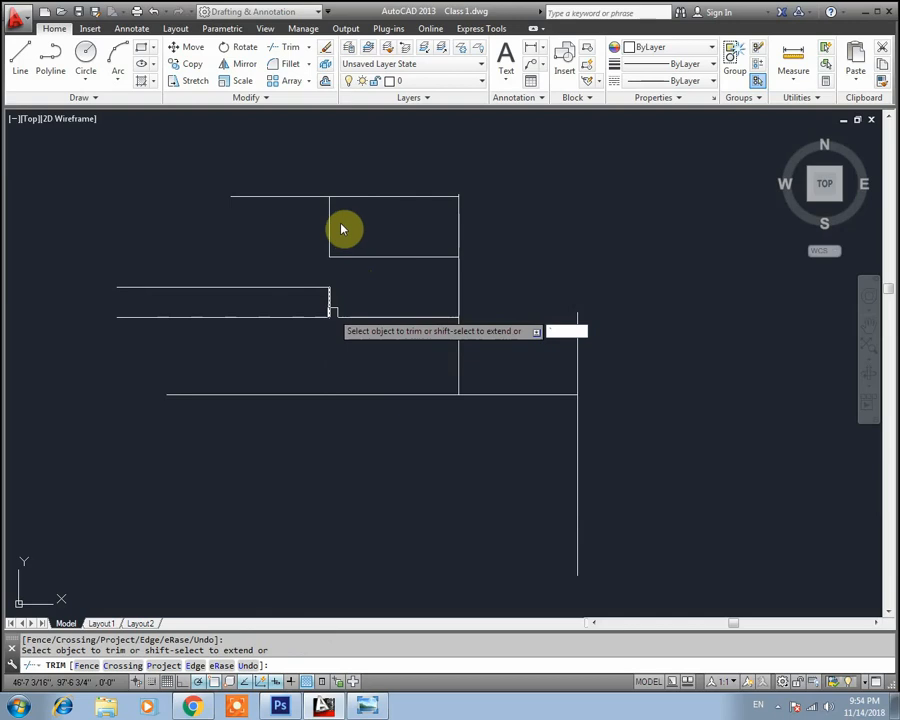
pyautogui.moveTo(593, 431); pyautogui.dragTo(527, 418, button='middle')
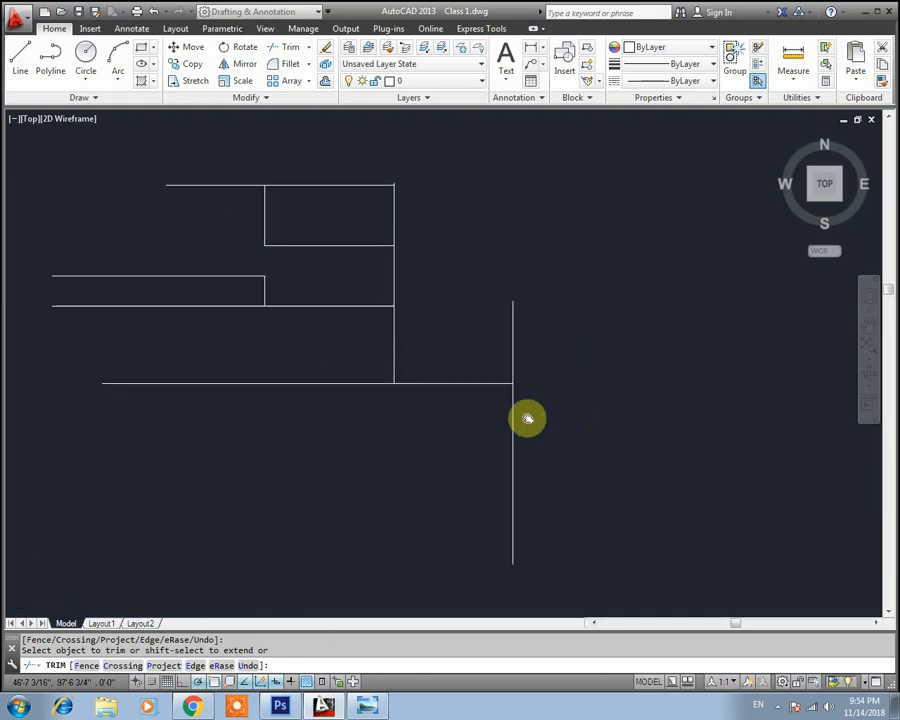
# Switch to Windows Photo Viewer to show the Lecture 5 title image on the Offset, Trim and Extend commands
pyautogui.click(366, 706)
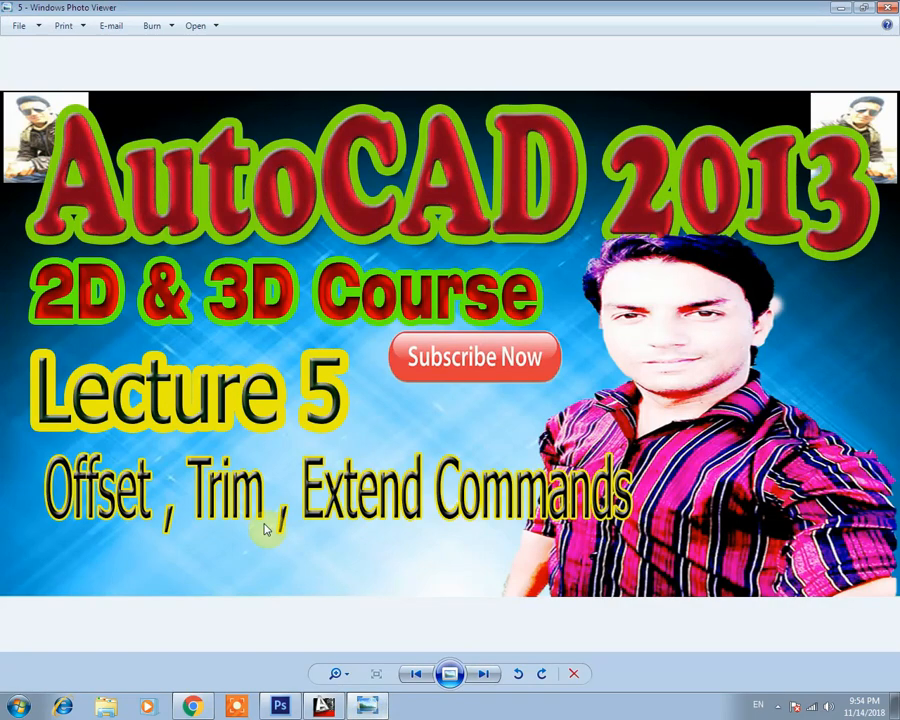